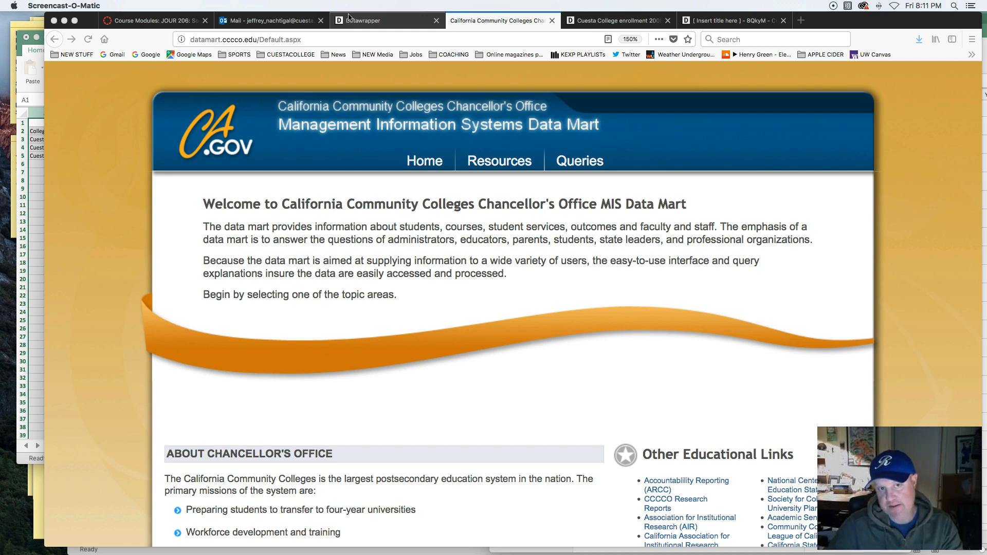
# Step: Open the Annual/Term Student Count report from the Data Mart's Students/Headcounts queries
pyautogui.click(573, 161)
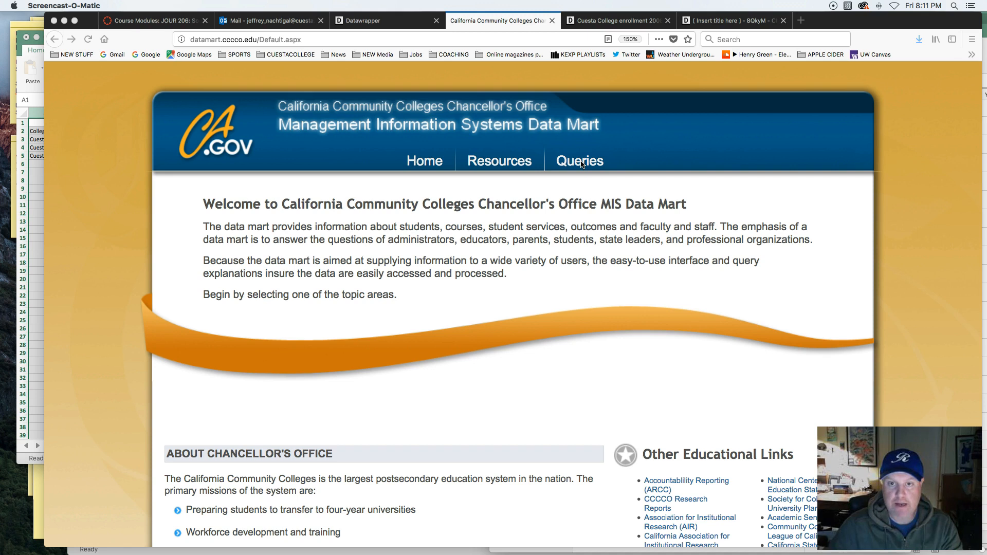
pyautogui.click(581, 164)
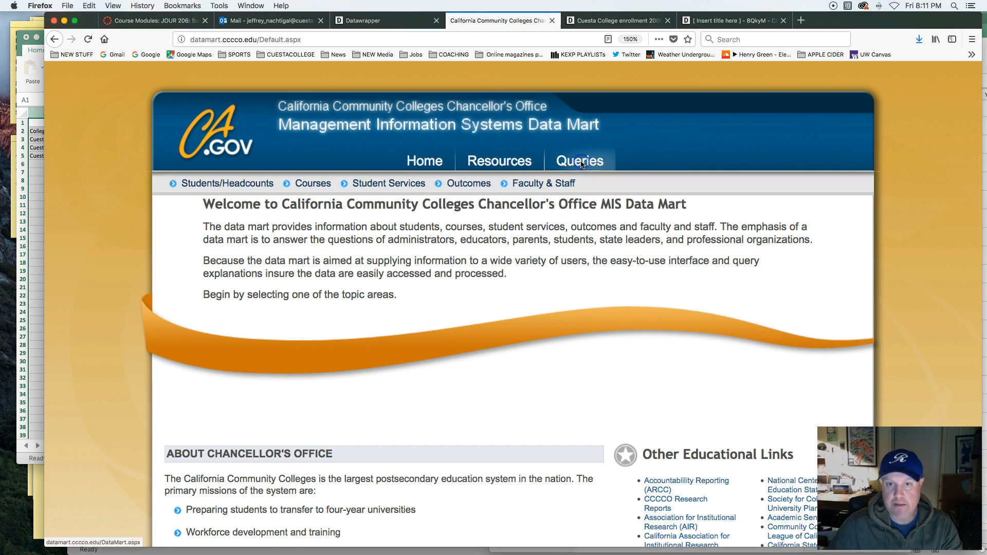
pyautogui.click(581, 163)
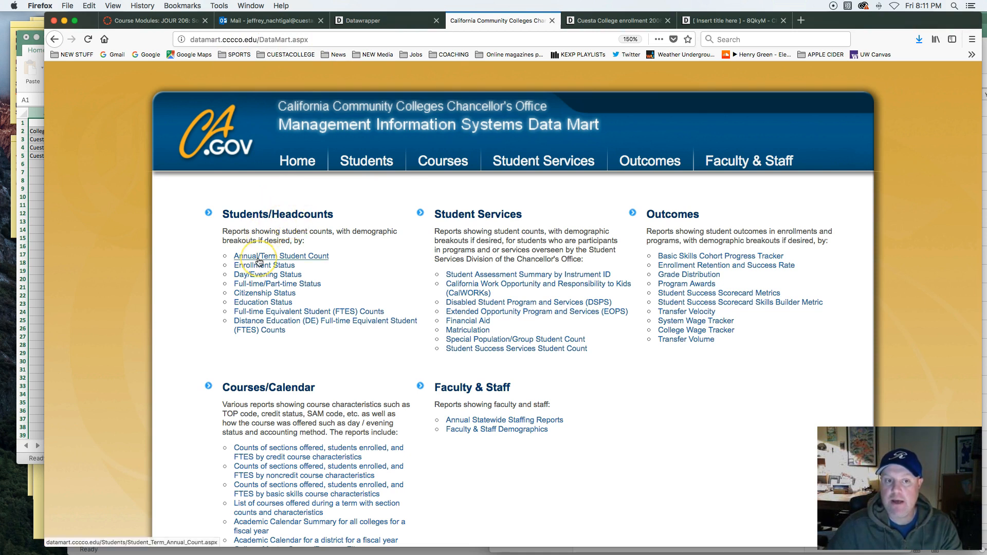
pyautogui.click(315, 258)
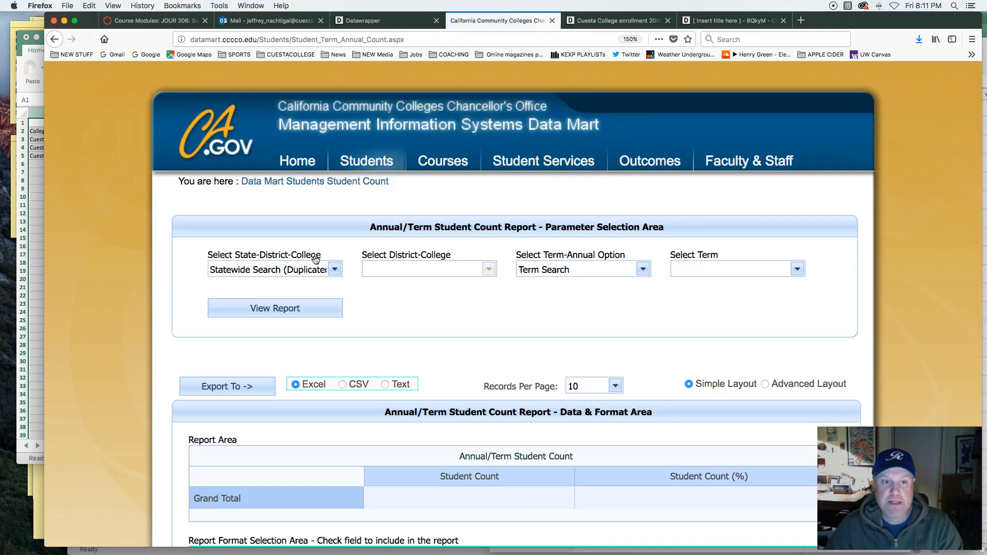
# Step: Set the report's scope to Collegewide Search and select Cuesta as the college
pyautogui.click(335, 267)
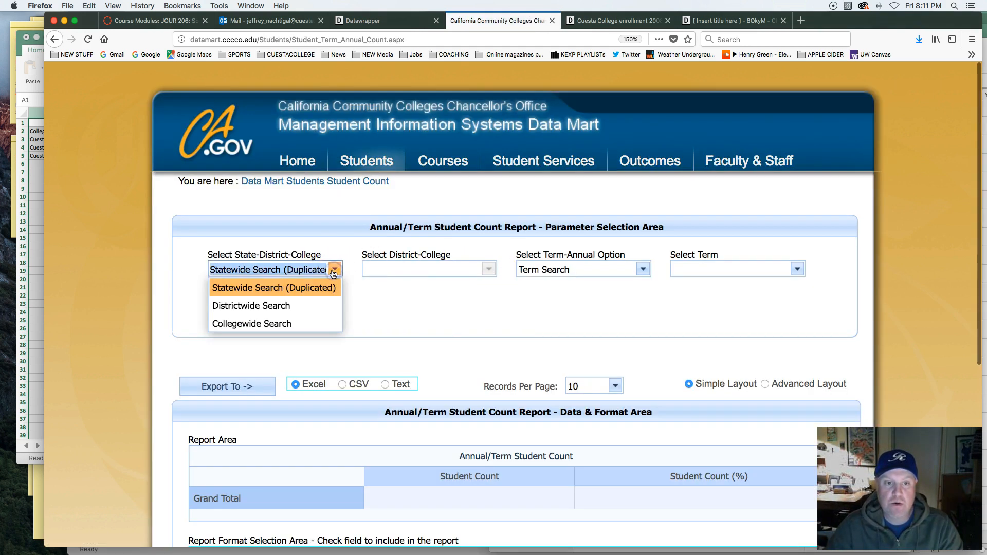
pyautogui.click(267, 323)
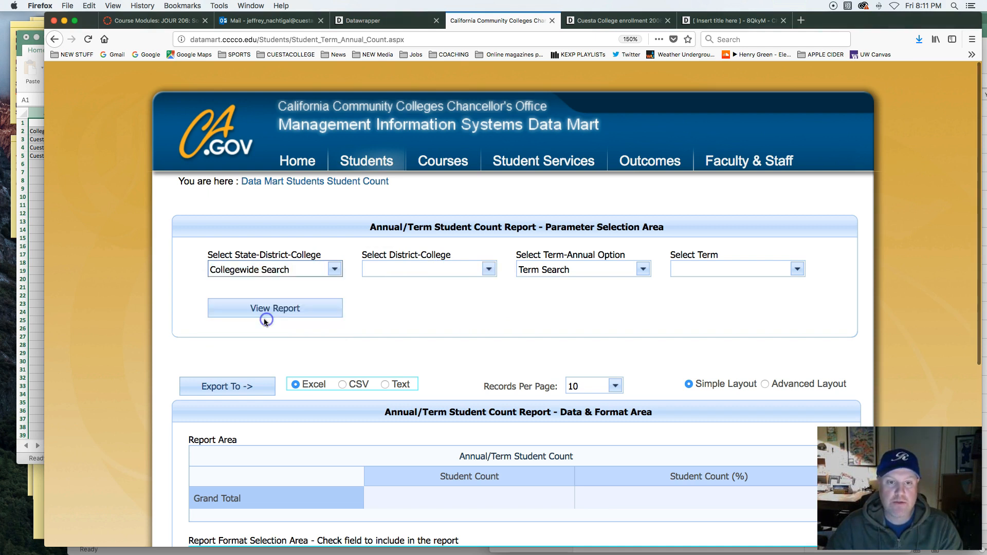
pyautogui.click(488, 269)
pyautogui.scroll(-1, 431, 326)
pyautogui.scroll(-5, 430, 325)
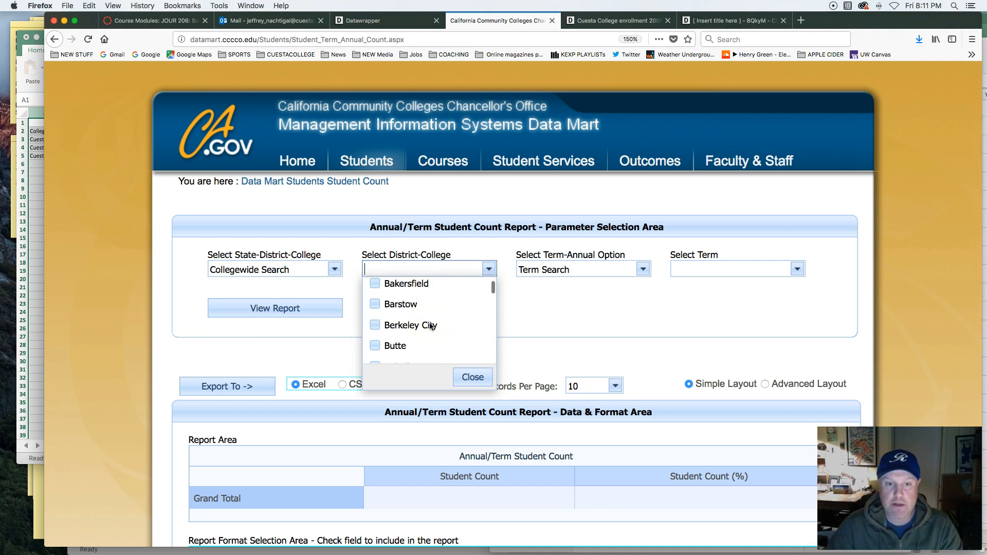
pyautogui.scroll(-8, 429, 322)
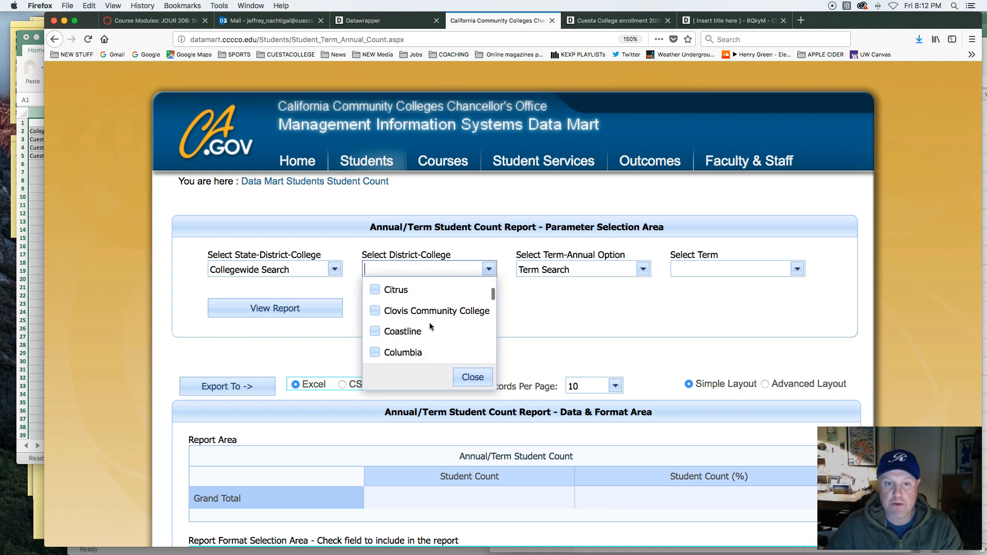
pyautogui.scroll(-3, 430, 323)
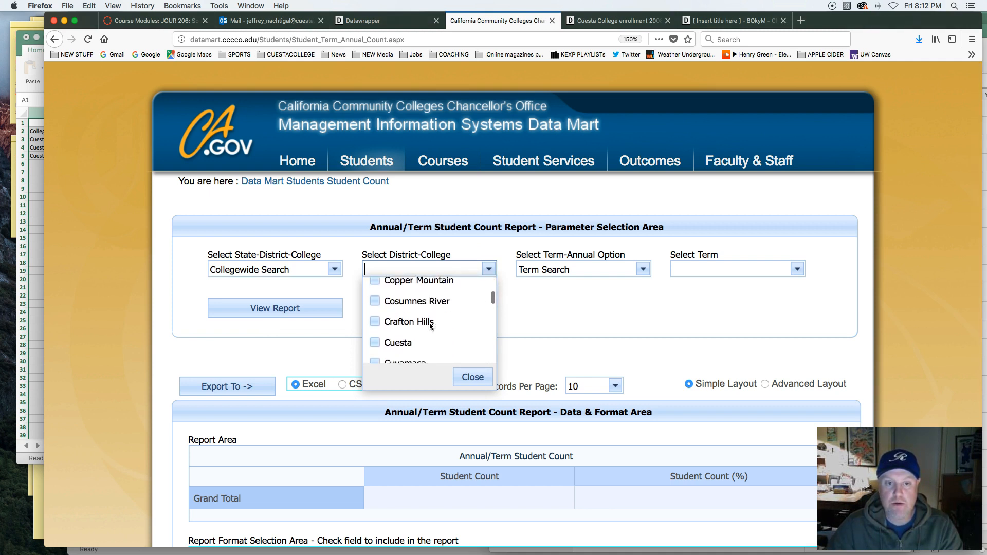
pyautogui.click(377, 331)
pyautogui.click(471, 376)
pyautogui.scroll(-1, 656, 273)
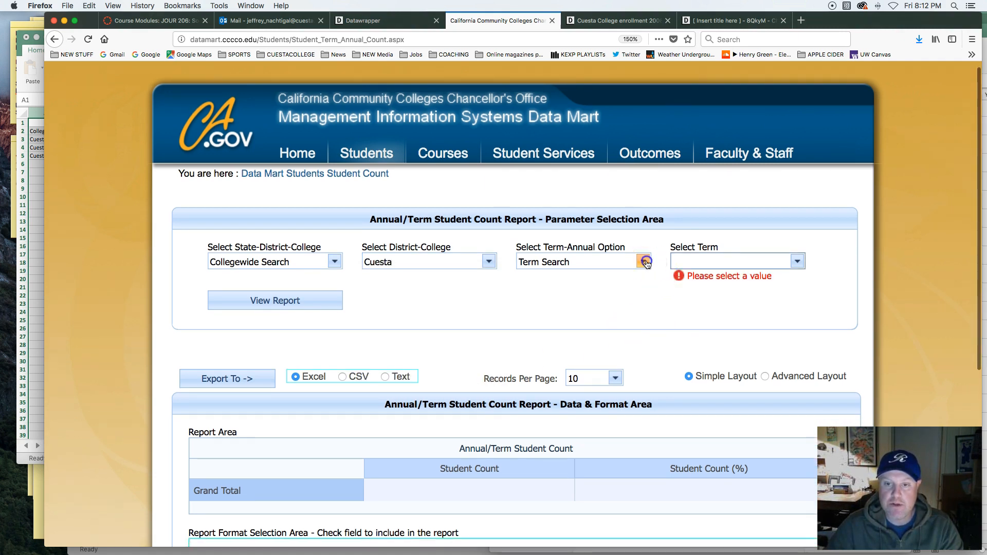
# Step: Set the term option to Annual Search and select every academic year from Annual 2008-2009 through Annual 2016-2017
pyautogui.click(643, 262)
pyautogui.click(568, 299)
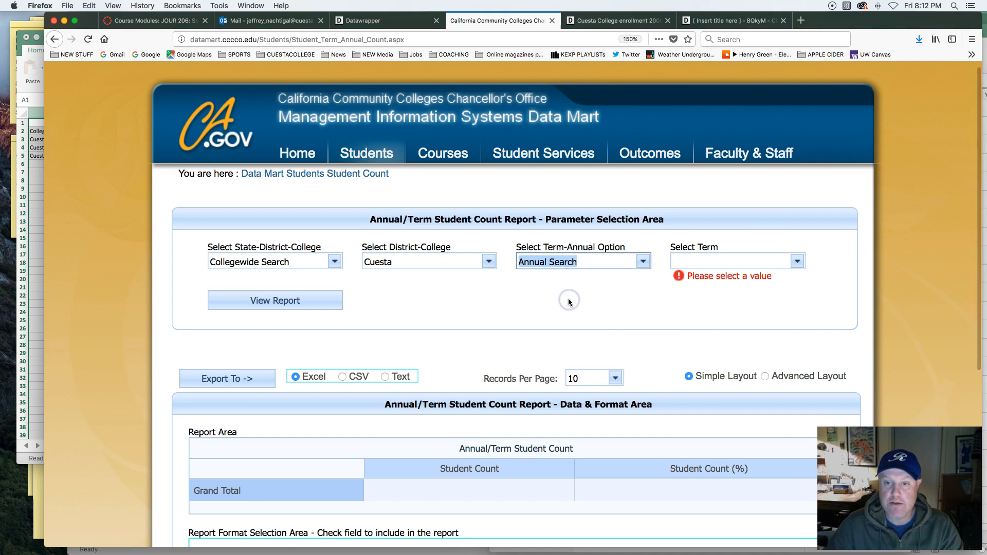
pyautogui.click(797, 262)
pyautogui.click(683, 302)
pyautogui.click(683, 322)
pyautogui.click(682, 342)
pyautogui.scroll(-3, 754, 333)
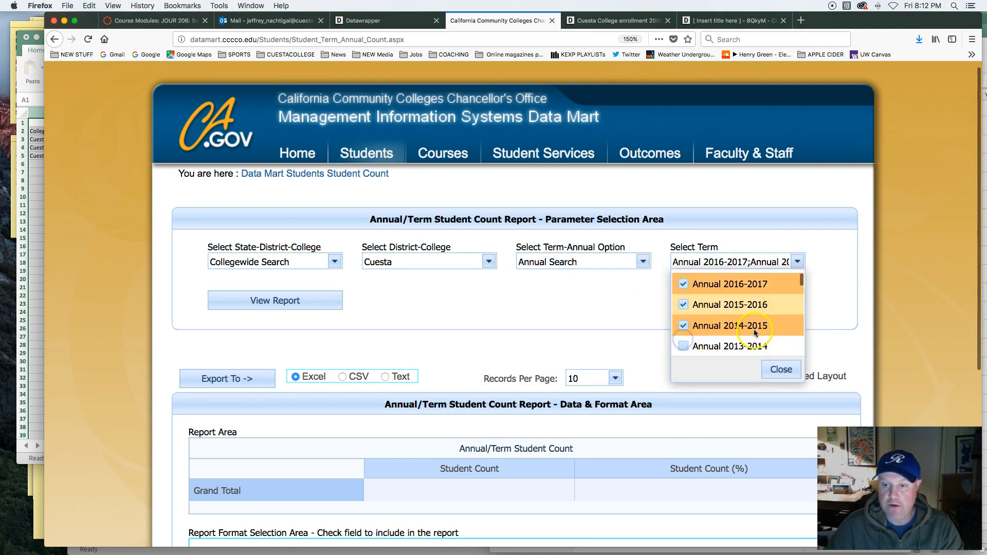
pyautogui.click(683, 292)
pyautogui.click(688, 312)
pyautogui.click(684, 334)
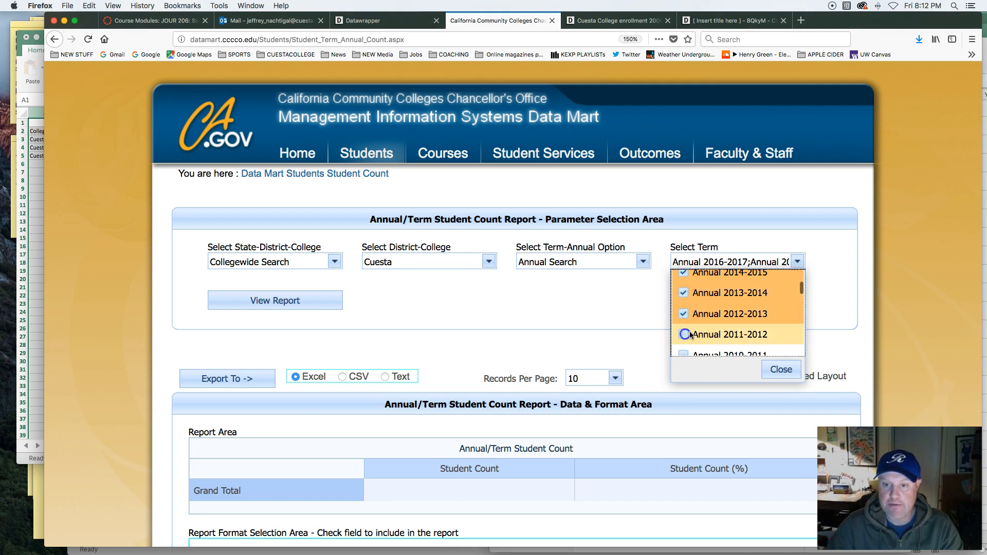
pyautogui.scroll(-3, 736, 330)
pyautogui.click(683, 280)
pyautogui.click(683, 301)
pyautogui.click(684, 322)
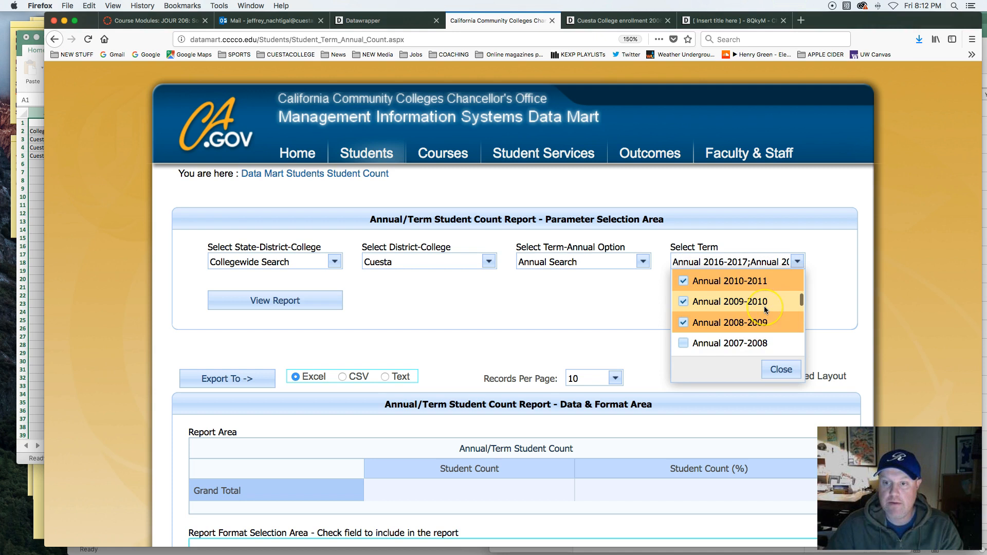
pyautogui.scroll(1, 763, 306)
pyautogui.scroll(5, 764, 306)
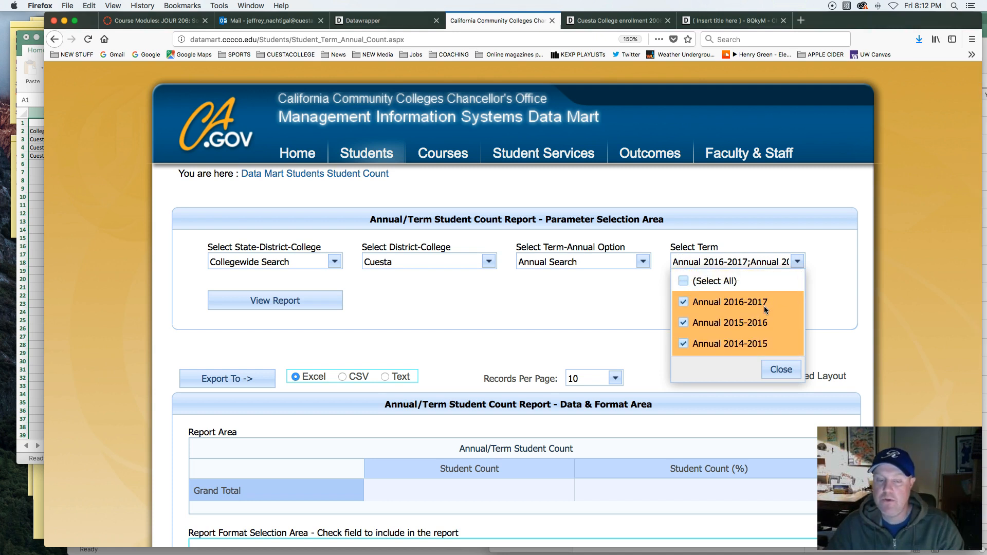
pyautogui.click(779, 369)
# Step: Choose CSV as the export format and generate the Cuesta student count report
pyautogui.click(343, 376)
pyautogui.scroll(-3, 517, 354)
pyautogui.scroll(-1, 517, 352)
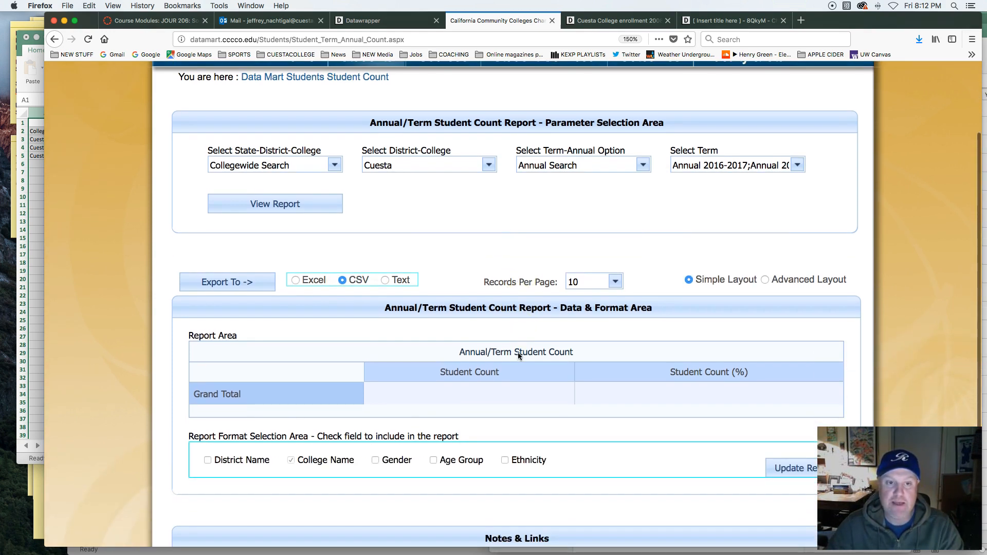
pyautogui.click(292, 206)
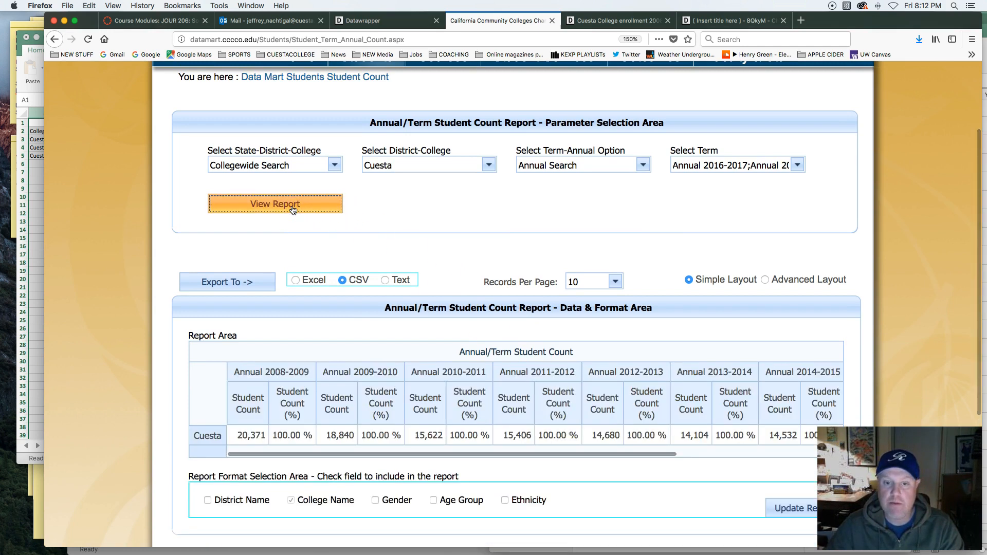
# Step: Export the student count report and save StudentEnrollmentStatus.csv to the computer
pyautogui.scroll(-1, 505, 380)
pyautogui.scroll(-3, 504, 382)
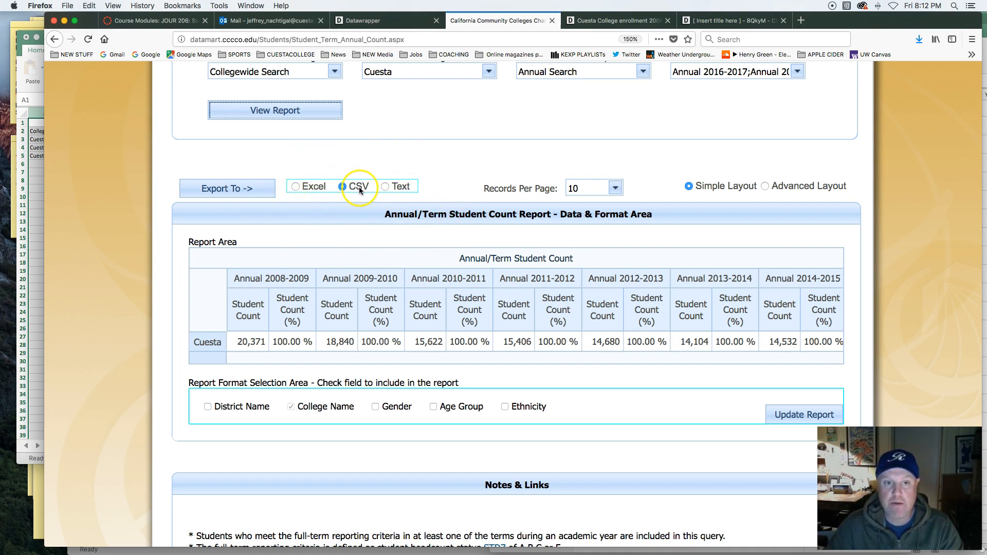
pyautogui.click(238, 190)
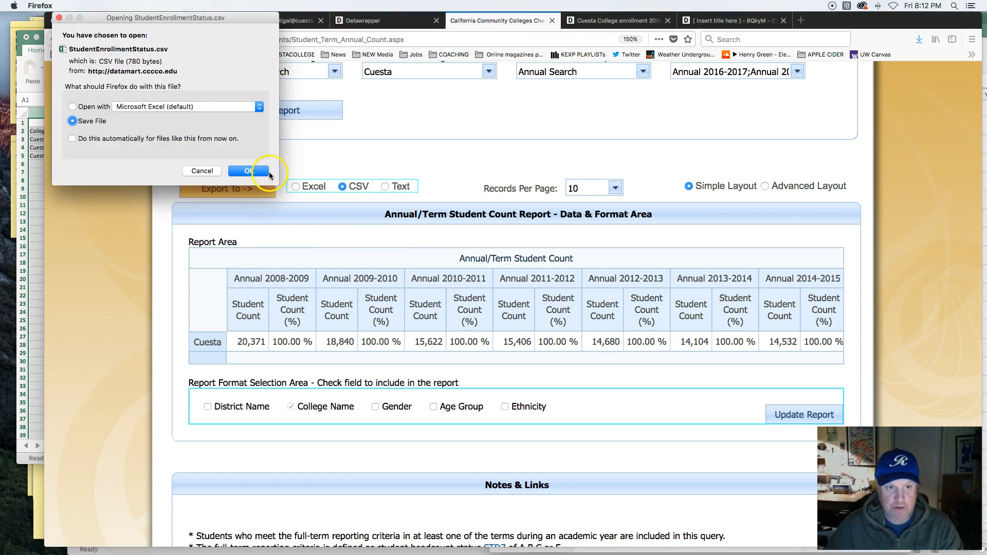
pyautogui.click(248, 171)
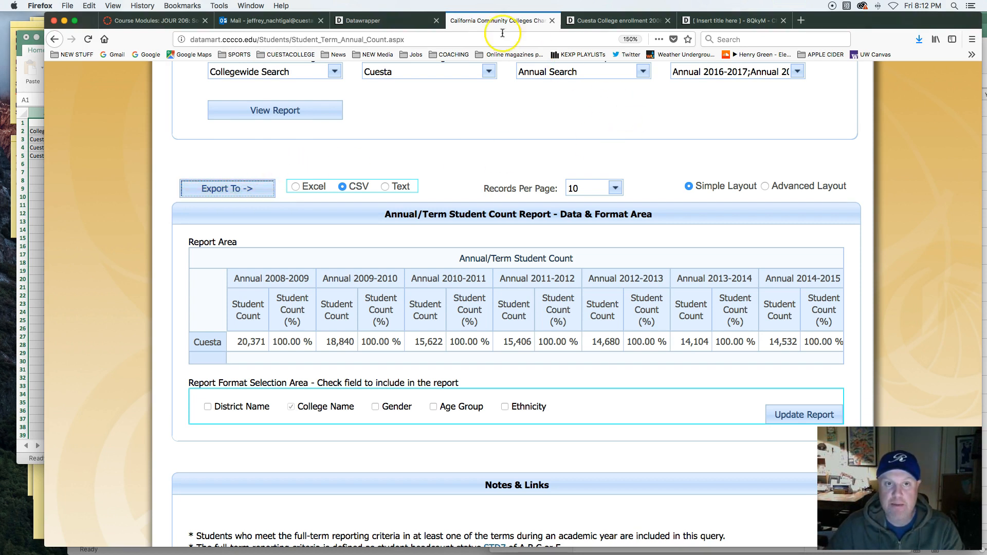
# Step: Switch to Datawrapper and start a new chart
pyautogui.click(363, 21)
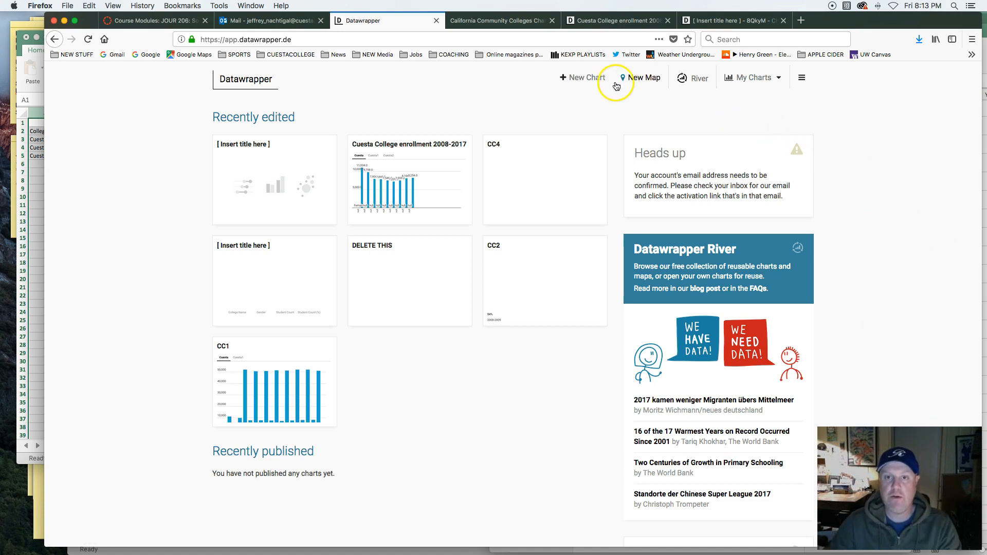
pyautogui.click(580, 82)
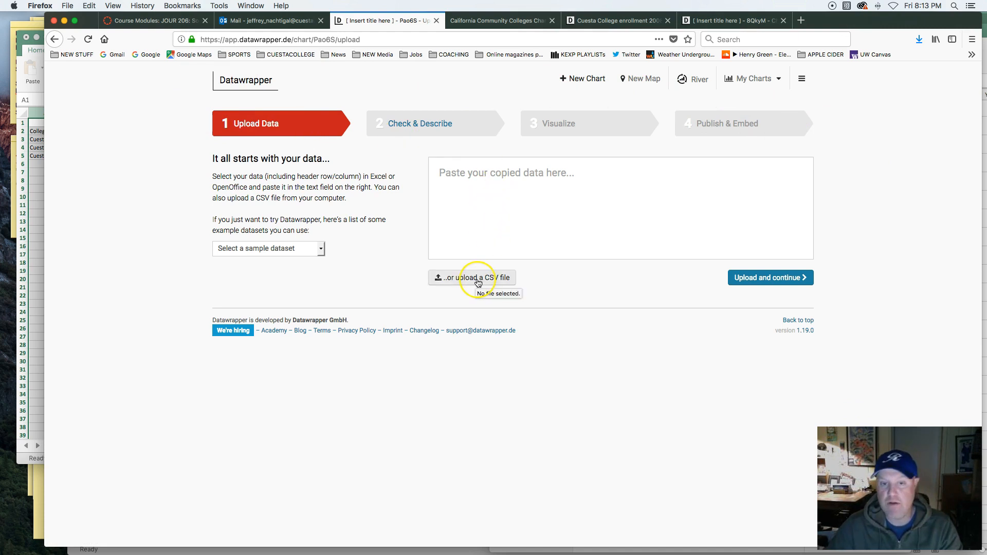
# Step: In Finder, rename the downloaded StudentEnrollmentStatus.csv to StudentEnrollmentStatus7.csv and move it from Downloads into the DATA VISUALIZATION folder
pyautogui.press('super+Tab')
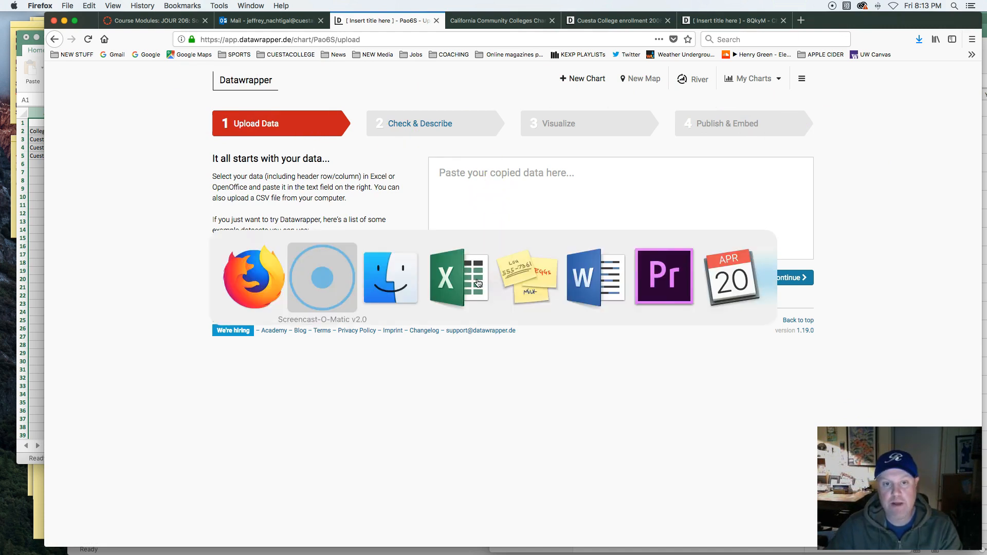
pyautogui.click(389, 275)
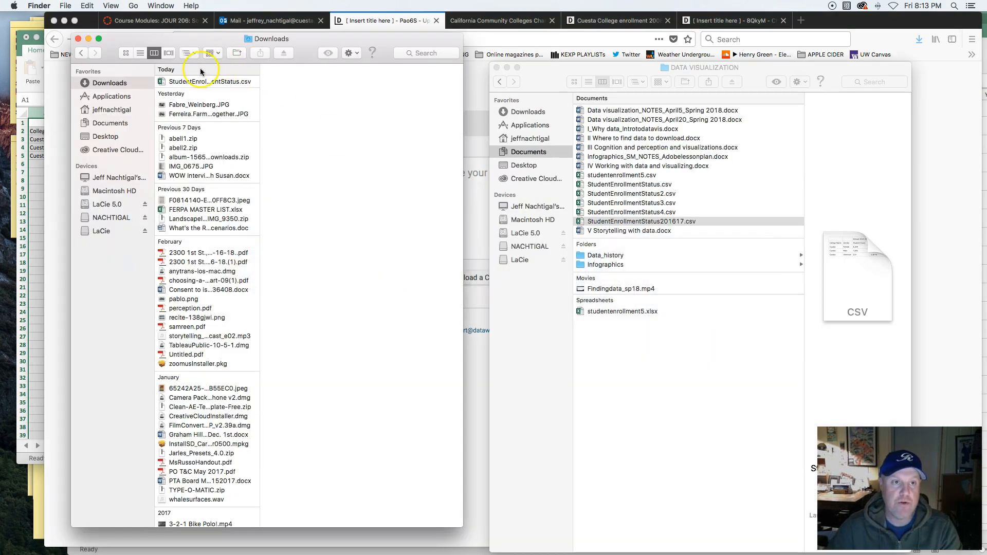
pyautogui.click(180, 83)
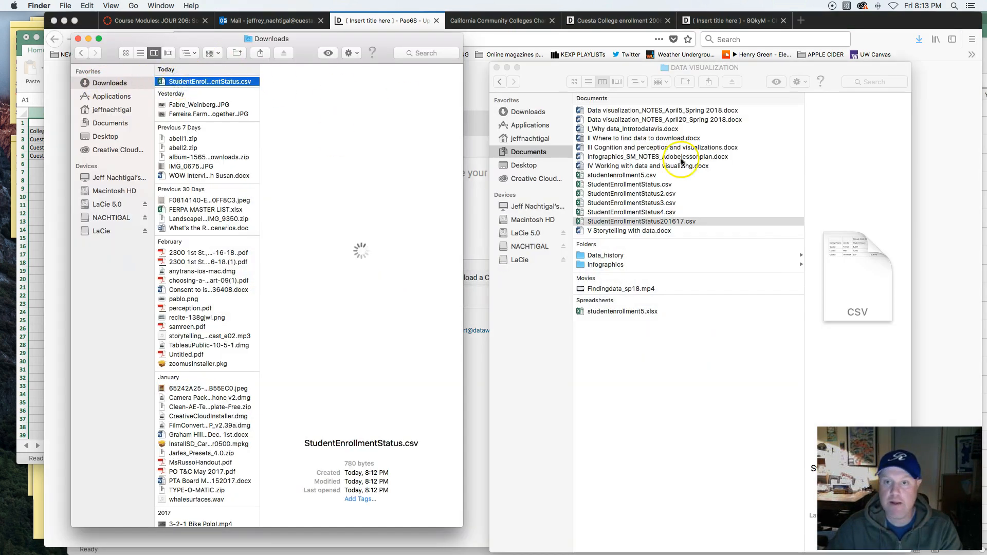
pyautogui.click(226, 82)
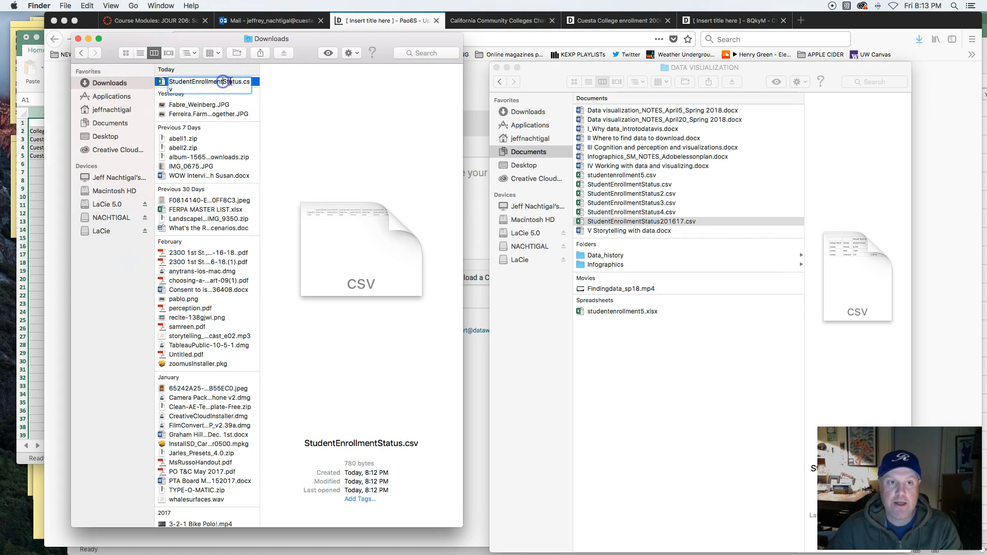
pyautogui.click(366, 81)
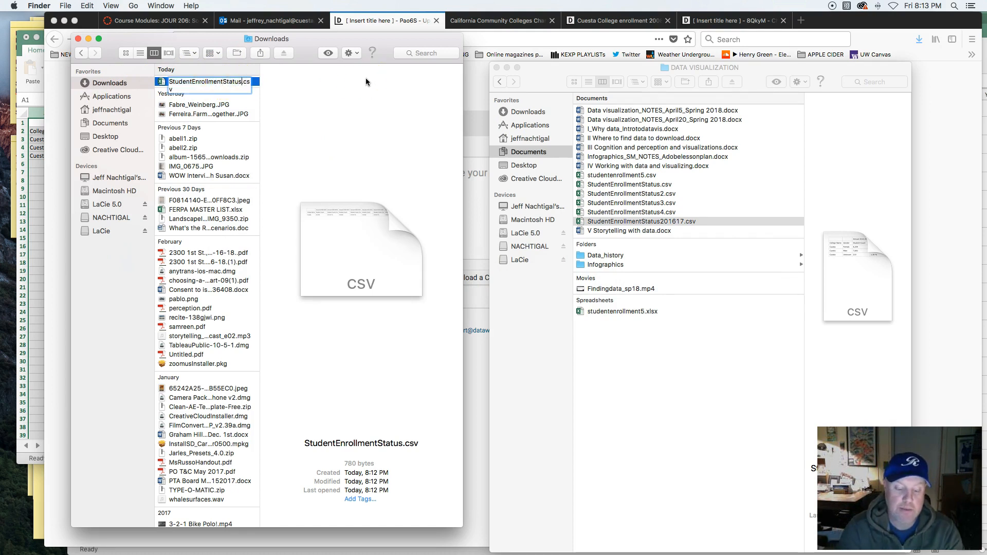
pyautogui.press('Return')
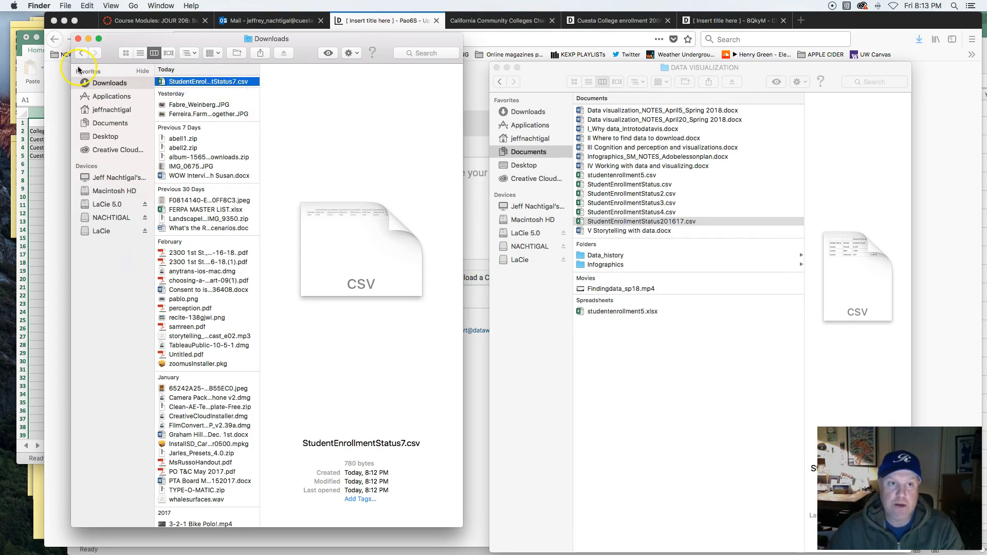
pyautogui.moveTo(161, 81); pyautogui.dragTo(642, 150)
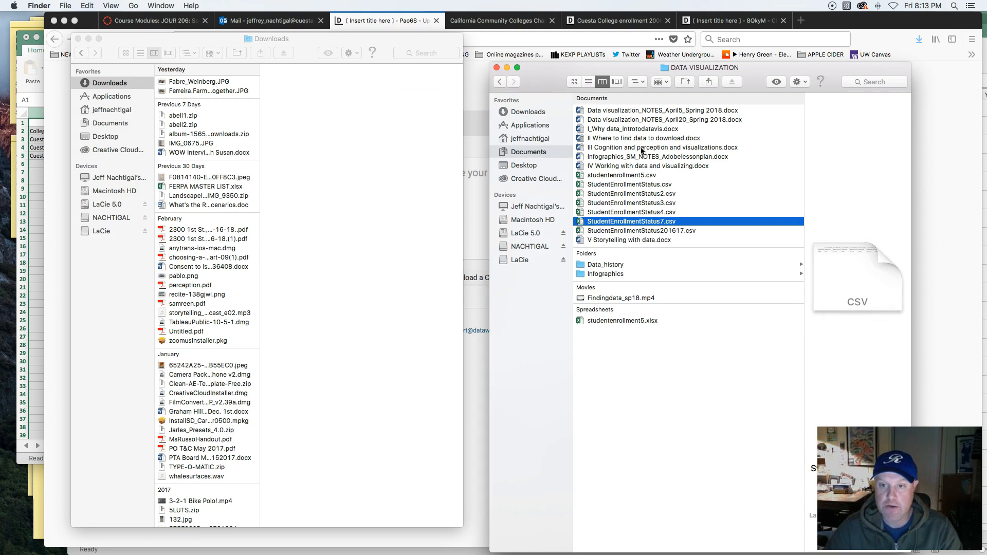
# Step: Open StudentEnrollmentStatus7.csv in Excel, enlarge the sheet display to 192%, and widen column A to about 15 to fit "College Name"
pyautogui.doubleClick(579, 222)
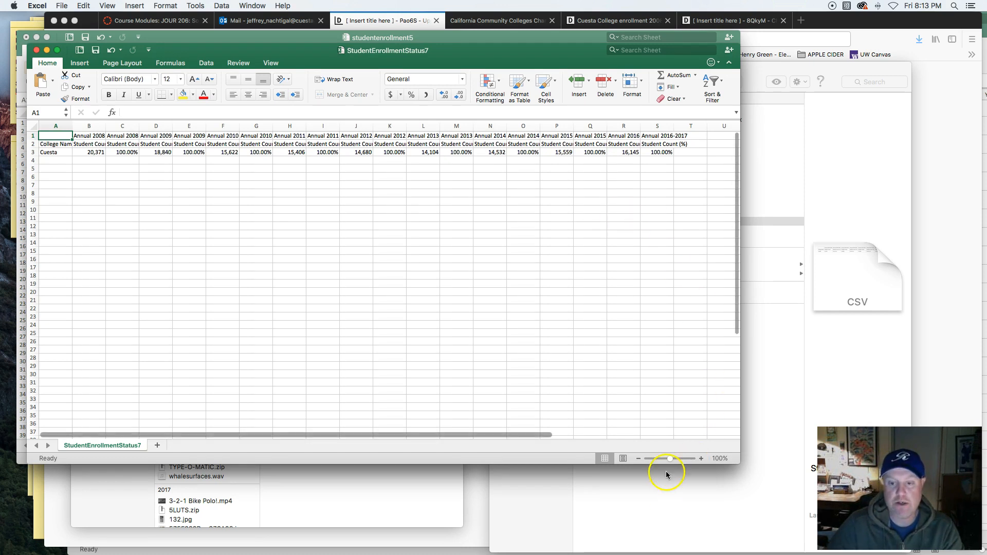
pyautogui.moveTo(673, 460); pyautogui.dragTo(676, 460)
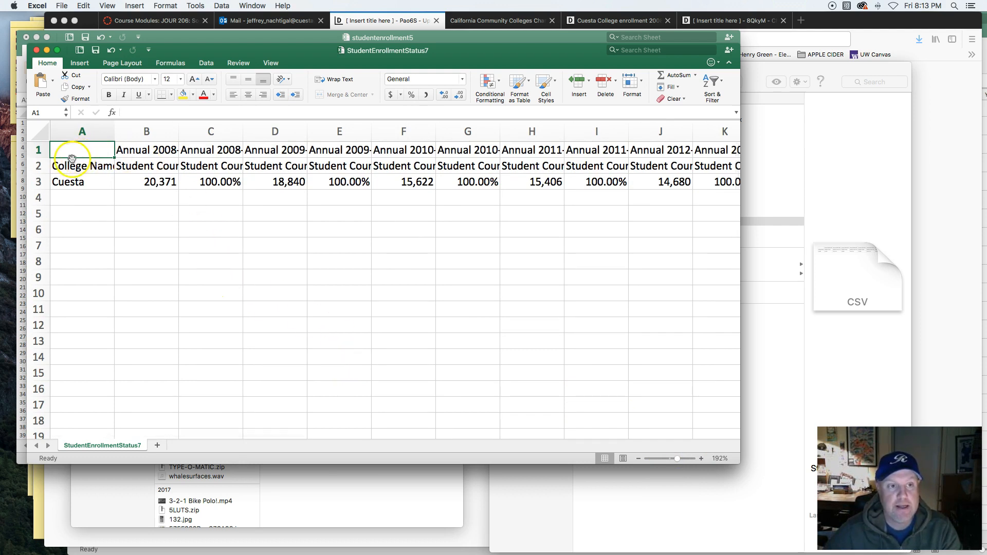
pyautogui.moveTo(117, 131); pyautogui.dragTo(144, 131)
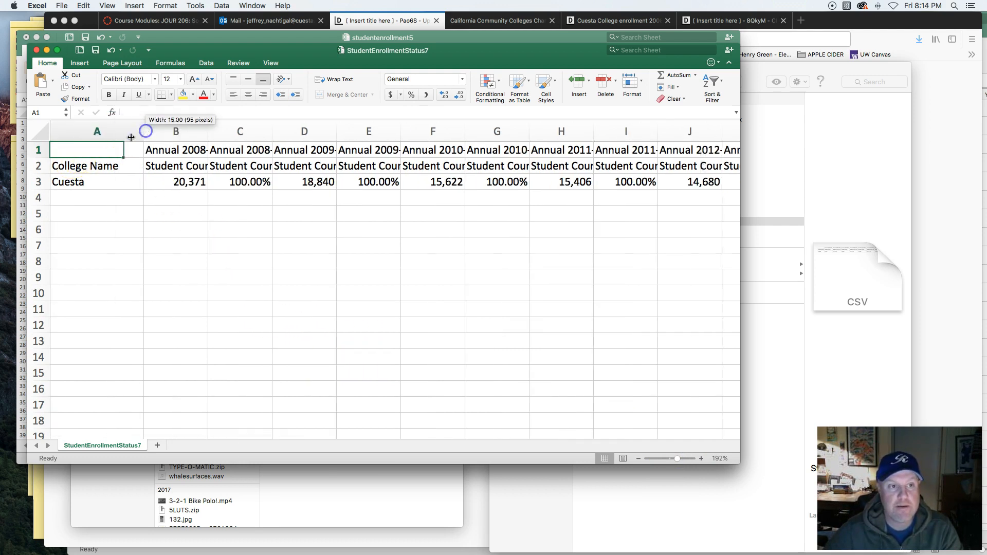
# Step: Check the Cuesta student counts in row 3 and widen columns B and C to fit their full Annual 2008-2009 headings
pyautogui.click(79, 191)
pyautogui.click(177, 183)
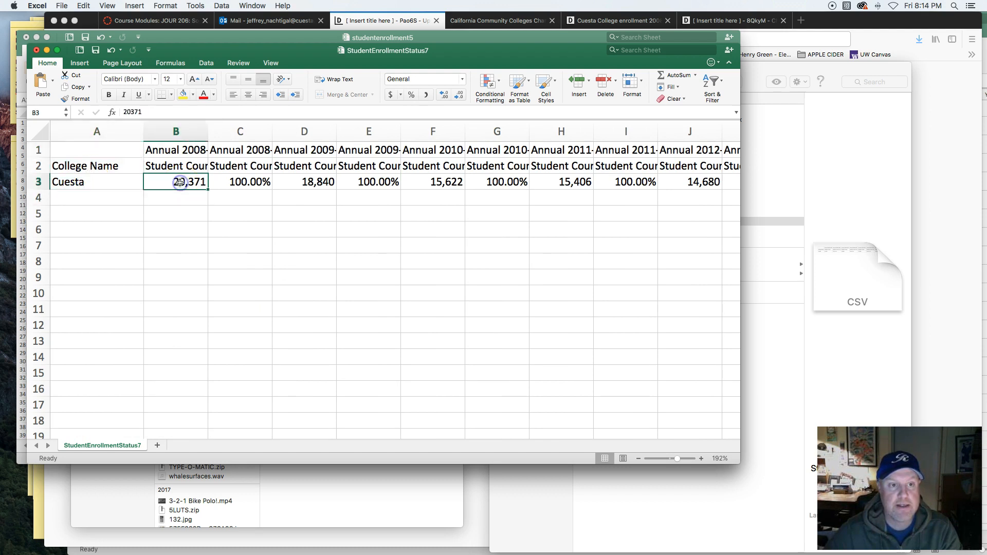
pyautogui.click(312, 182)
pyautogui.click(434, 183)
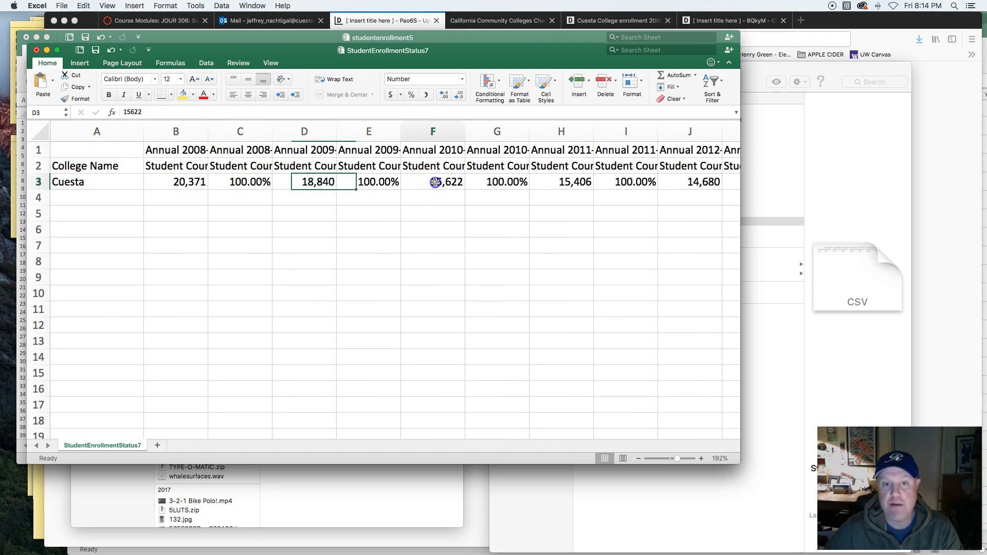
pyautogui.moveTo(209, 133); pyautogui.dragTo(237, 133)
pyautogui.moveTo(300, 131); pyautogui.dragTo(318, 131)
pyautogui.click(180, 151)
pyautogui.click(282, 149)
pyautogui.moveTo(319, 130); pyautogui.dragTo(347, 128)
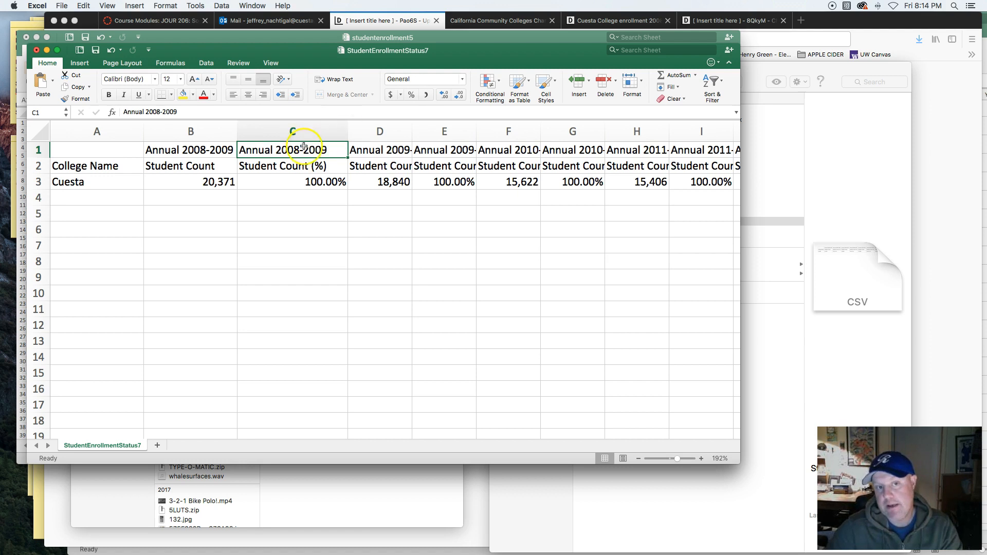
# Step: Examine the Student Count and Student Count (%) columns in row 3 across all years from Annual 2008-2009 to Annual 2016-2017
pyautogui.click(291, 173)
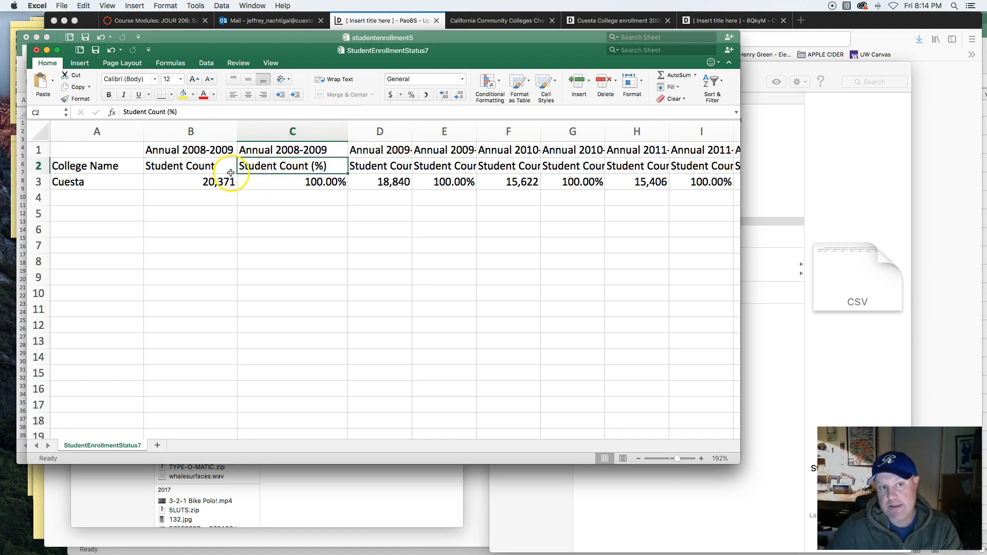
pyautogui.click(188, 171)
pyautogui.click(204, 182)
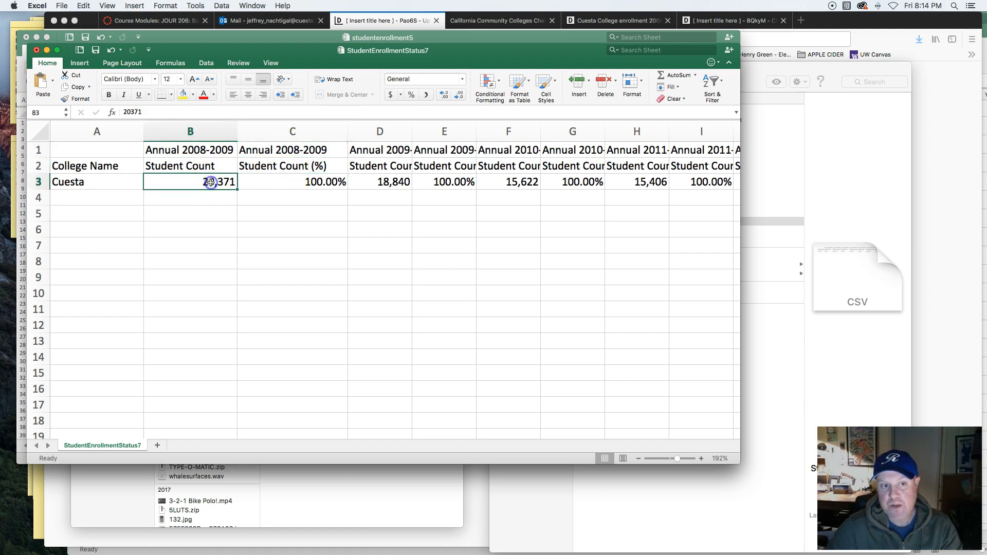
pyautogui.click(312, 180)
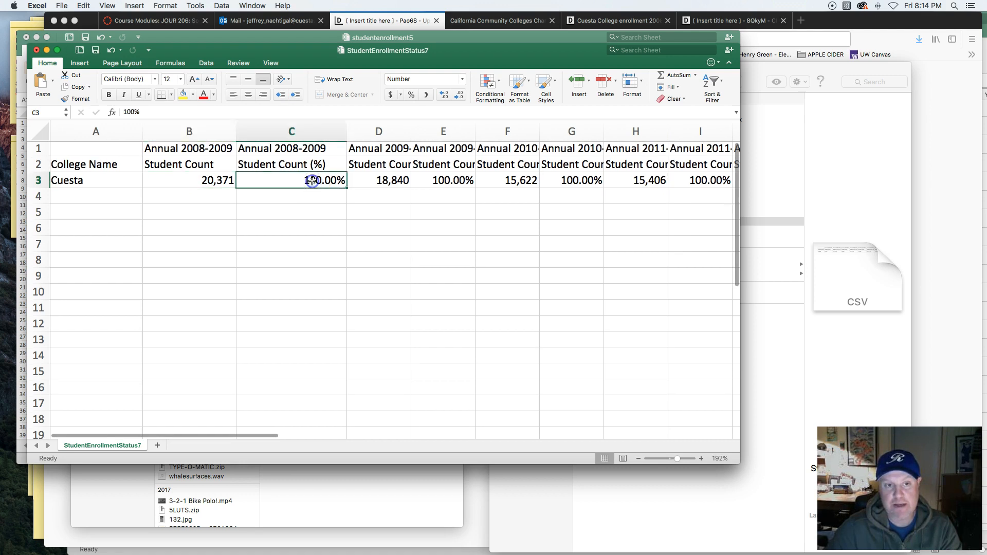
pyautogui.click(441, 181)
pyautogui.click(551, 180)
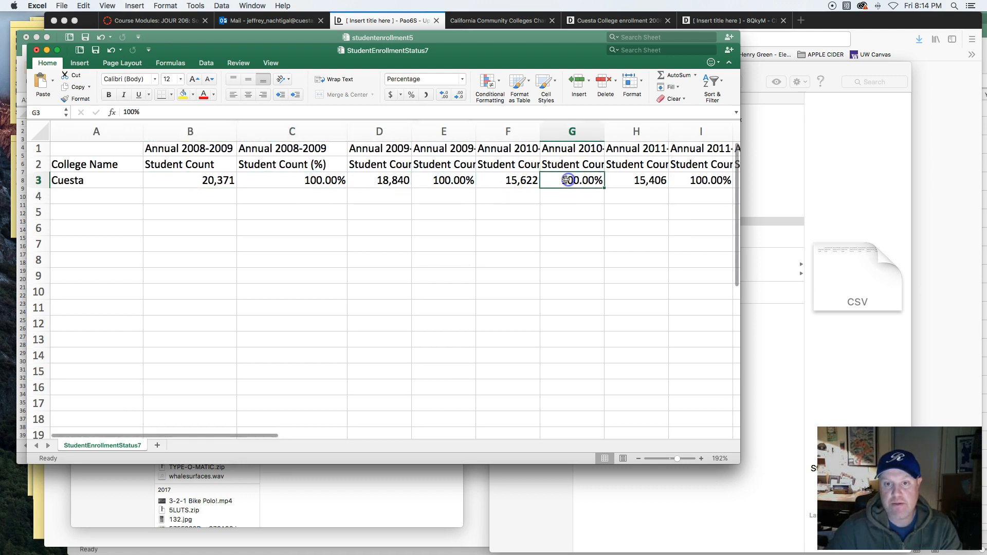
pyautogui.click(701, 182)
pyautogui.hscroll(10, 422, 198)
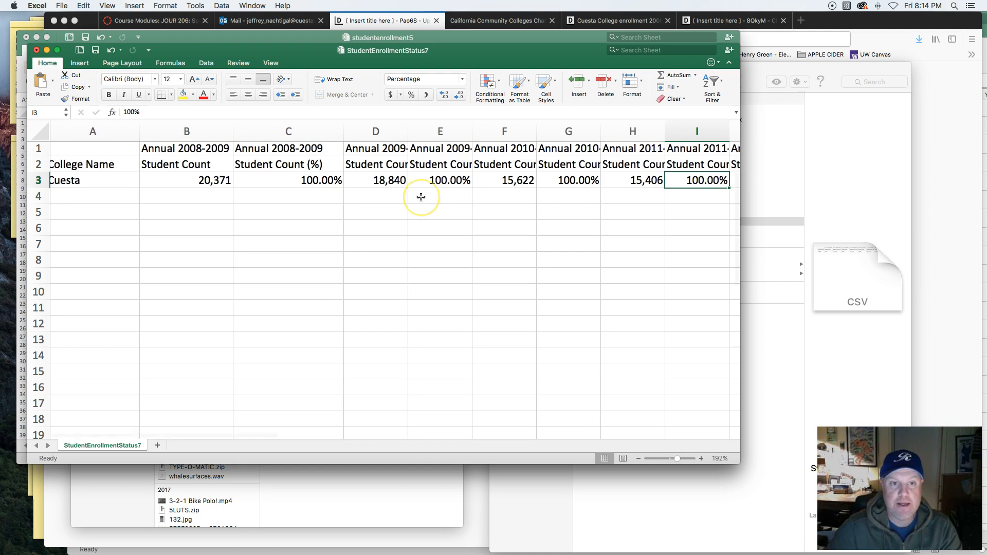
pyautogui.click(572, 183)
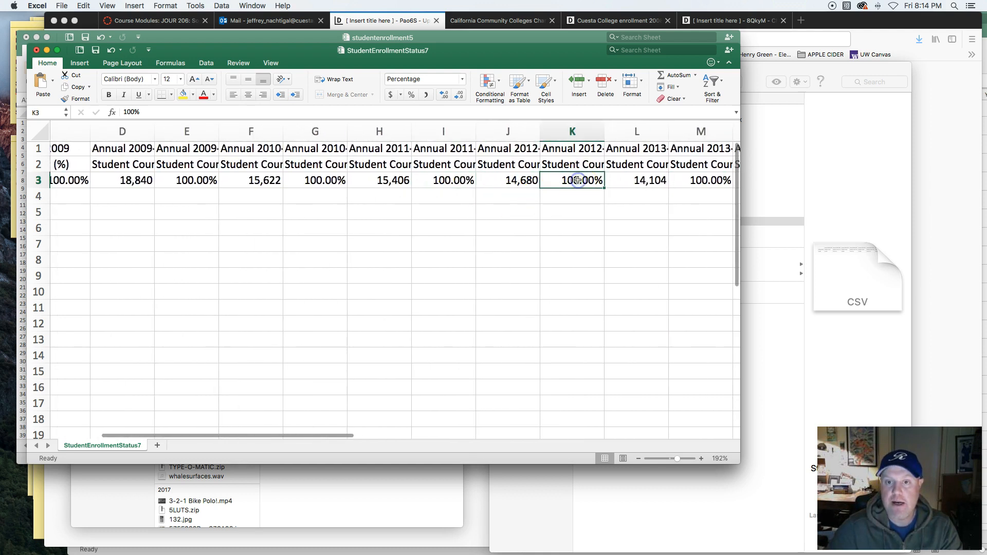
pyautogui.click(710, 180)
pyautogui.hscroll(5, 710, 181)
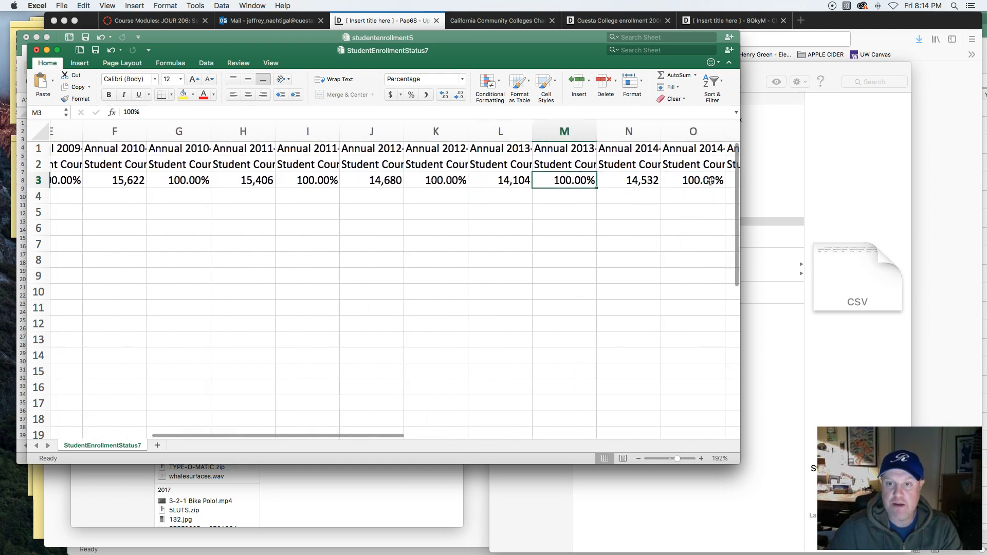
pyautogui.click(668, 180)
pyautogui.hscroll(4, 682, 180)
pyautogui.click(682, 181)
pyautogui.hscroll(5, 683, 180)
pyautogui.click(707, 181)
pyautogui.hscroll(5, 707, 180)
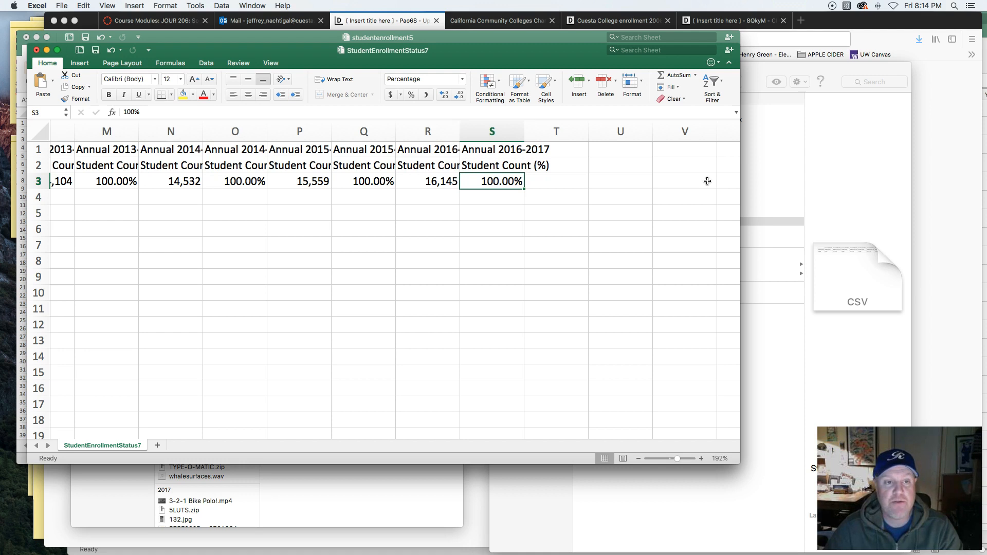
pyautogui.hscroll(-5, 189, 226)
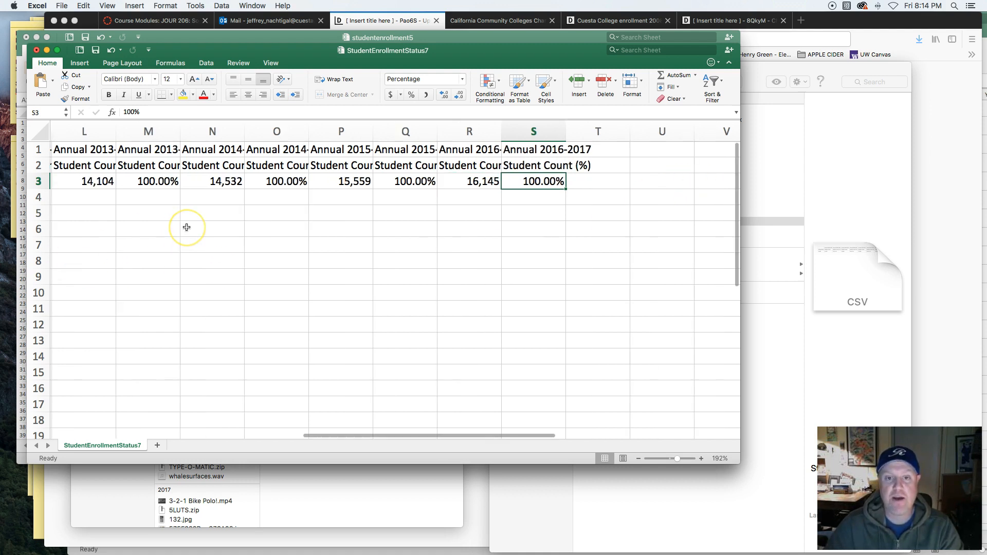
pyautogui.hscroll(-8, 186, 228)
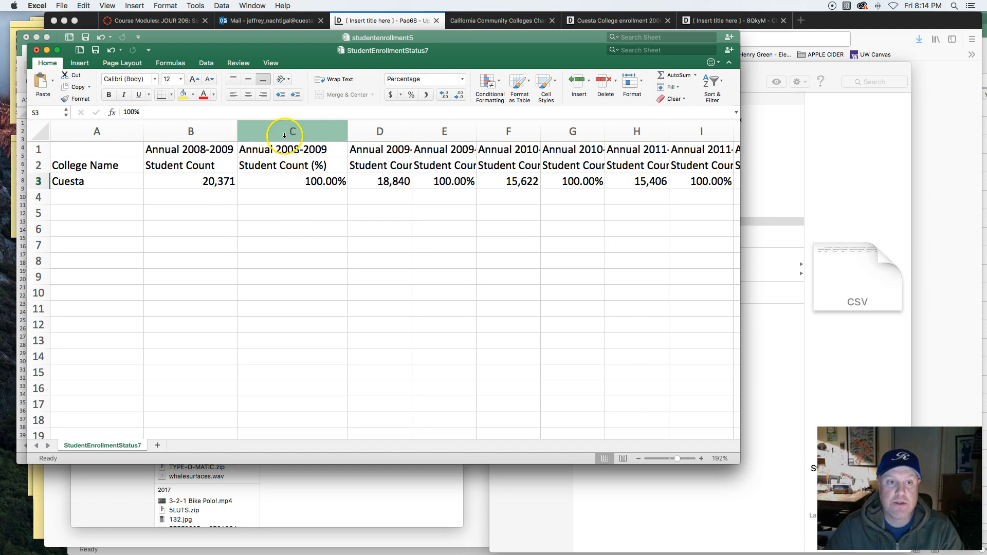
# Step: Delete the Annual 2008-2009 Student Count (%) column and widen the Annual 2009-2010 Student Count column to fit its heading
pyautogui.click(284, 135)
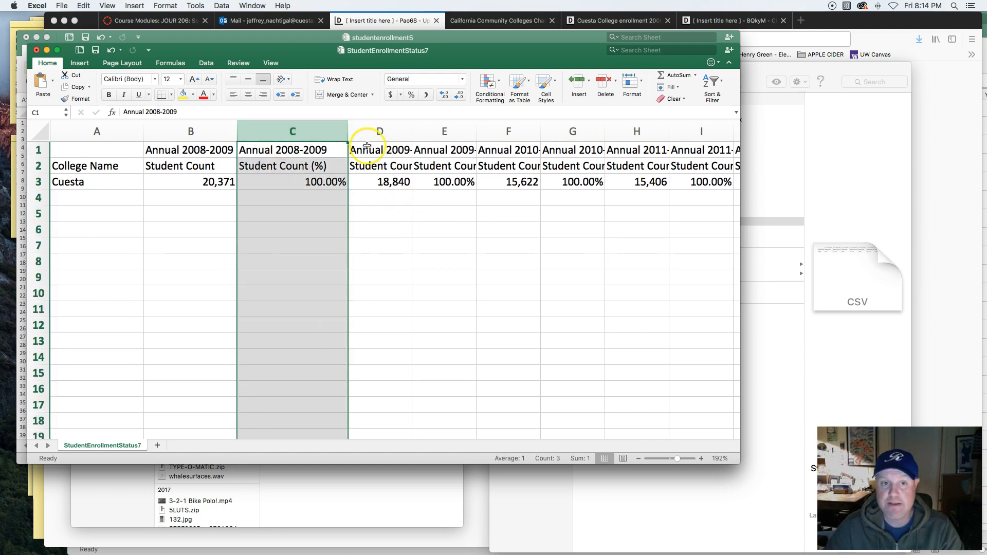
pyautogui.click(386, 132)
pyautogui.click(447, 133)
pyautogui.click(508, 132)
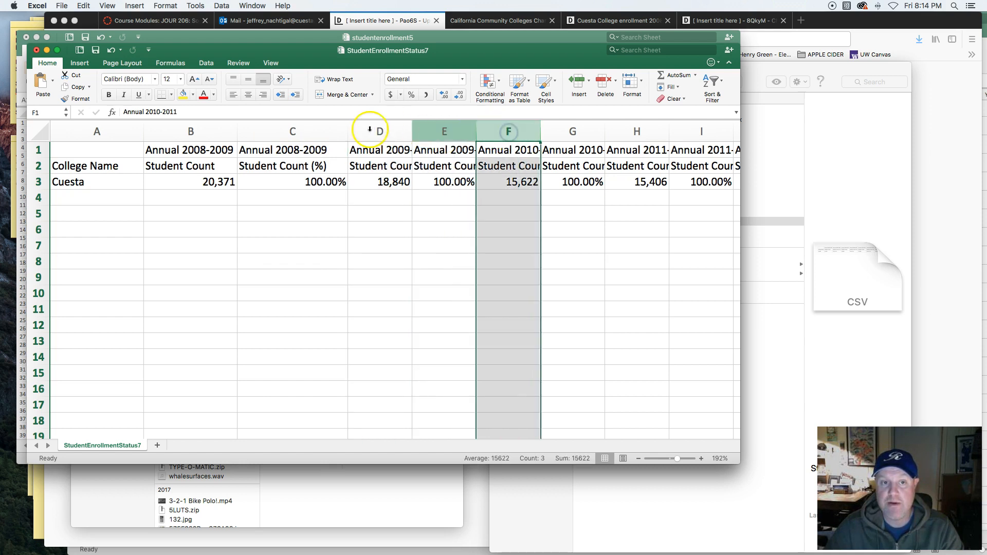
pyautogui.click(296, 132)
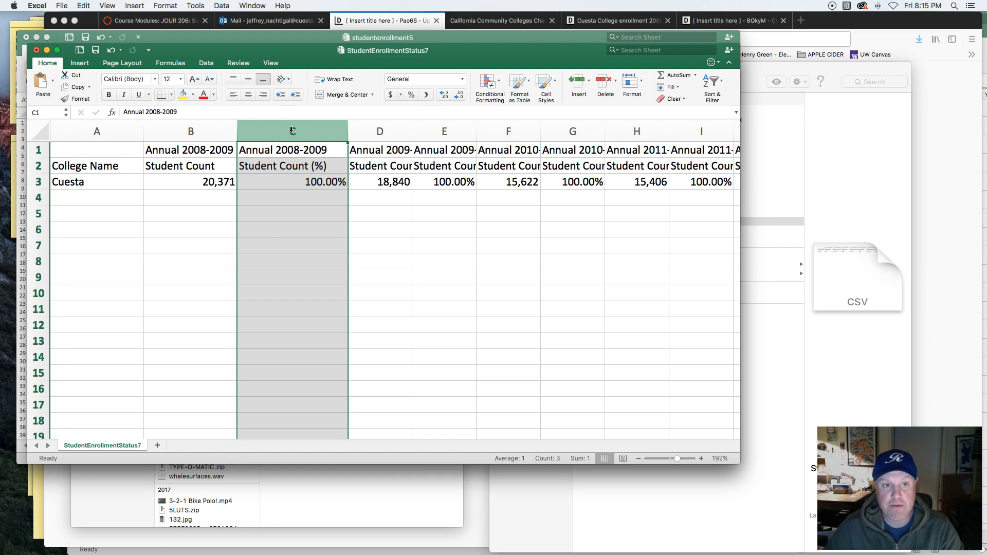
pyautogui.rightClick(293, 130)
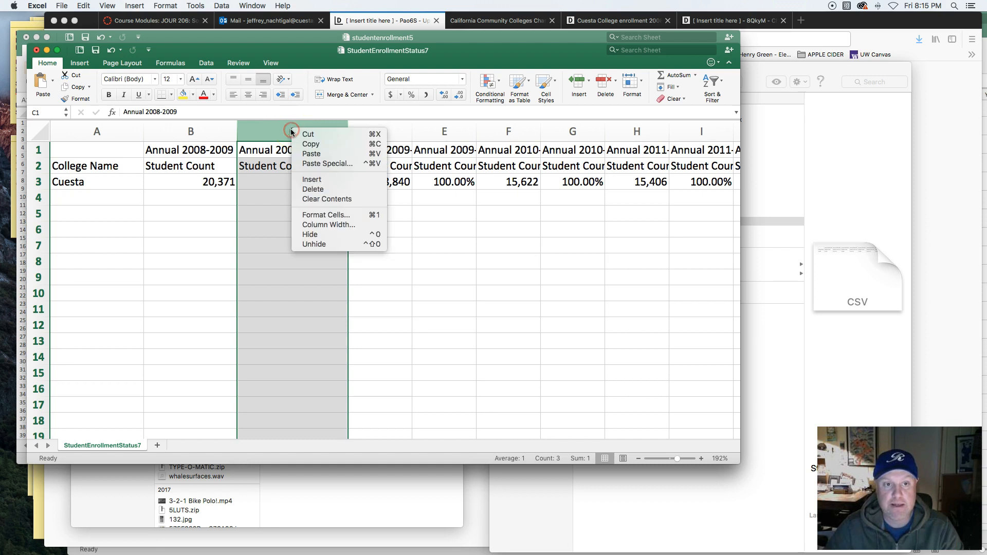
pyautogui.click(312, 190)
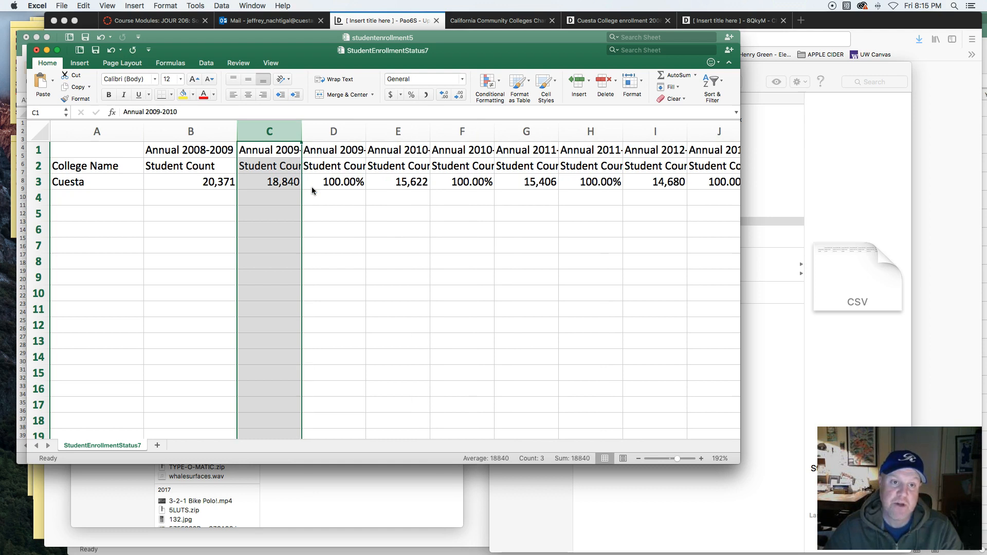
pyautogui.moveTo(302, 132); pyautogui.dragTo(335, 131)
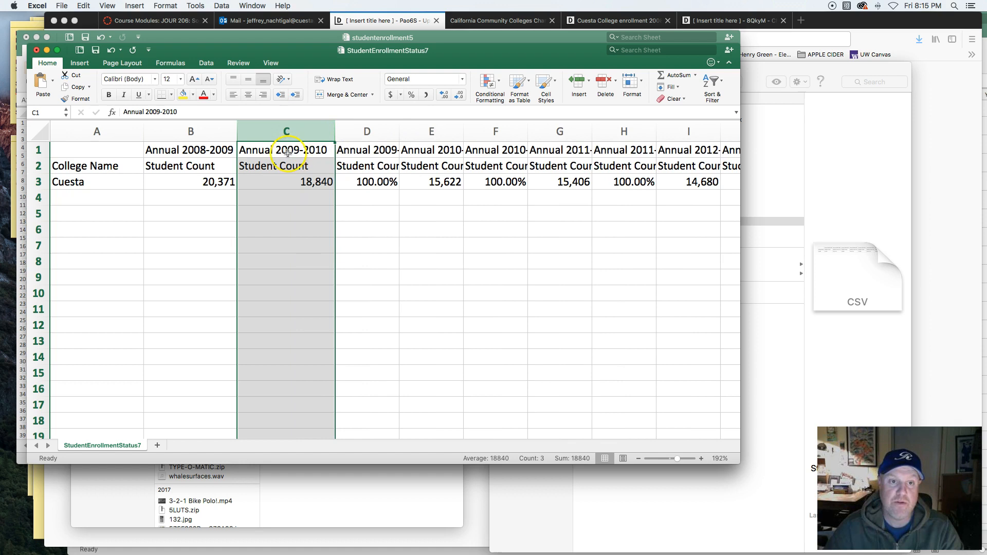
# Step: Check the Cuesta counts for the first two years and delete the Annual 2009-2010 Student Count (%) column
pyautogui.click(193, 150)
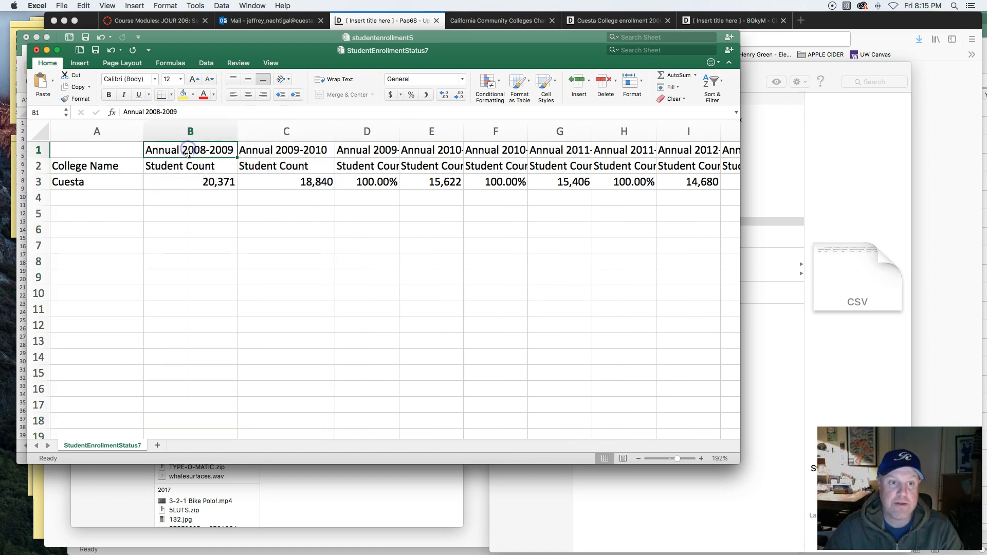
pyautogui.click(197, 183)
pyautogui.click(309, 184)
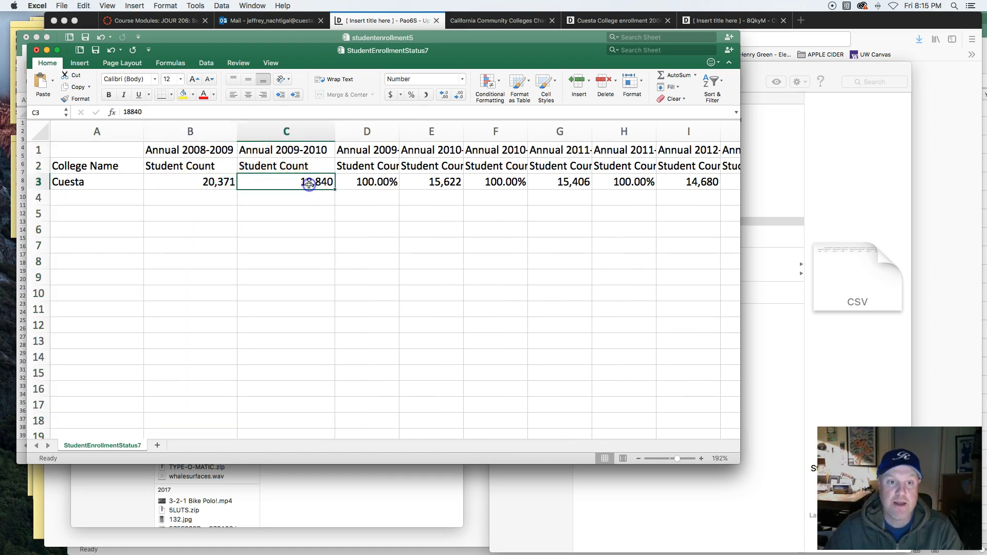
pyautogui.click(368, 132)
pyautogui.rightClick(370, 131)
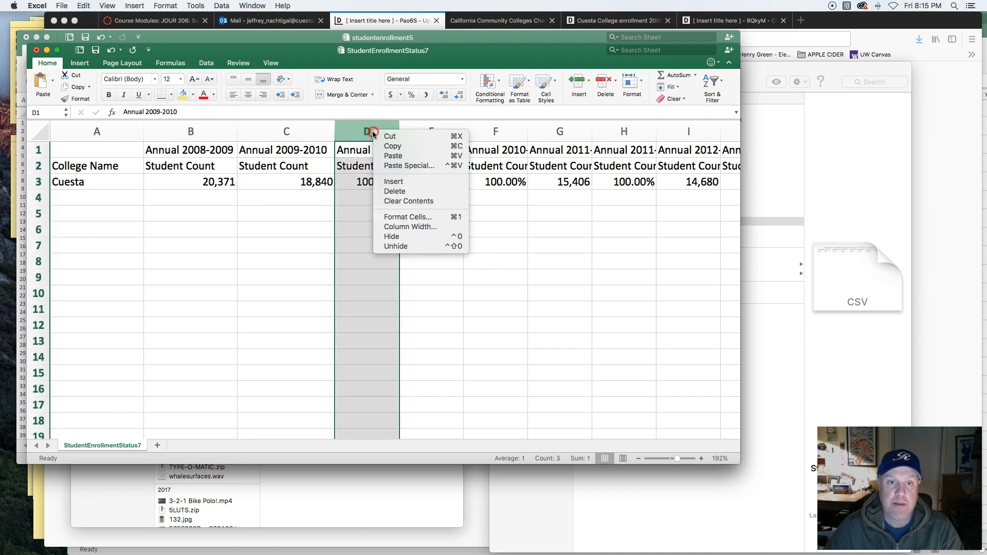
pyautogui.click(394, 191)
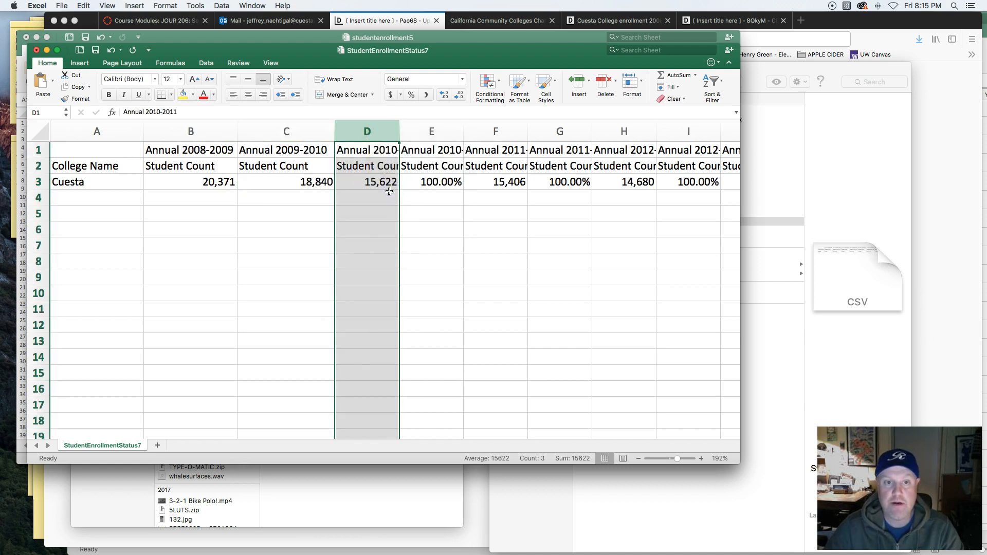
# Step: Delete the Student Count (%) columns for Annual 2010-2011 and Annual 2011-2012
pyautogui.click(426, 132)
pyautogui.rightClick(429, 132)
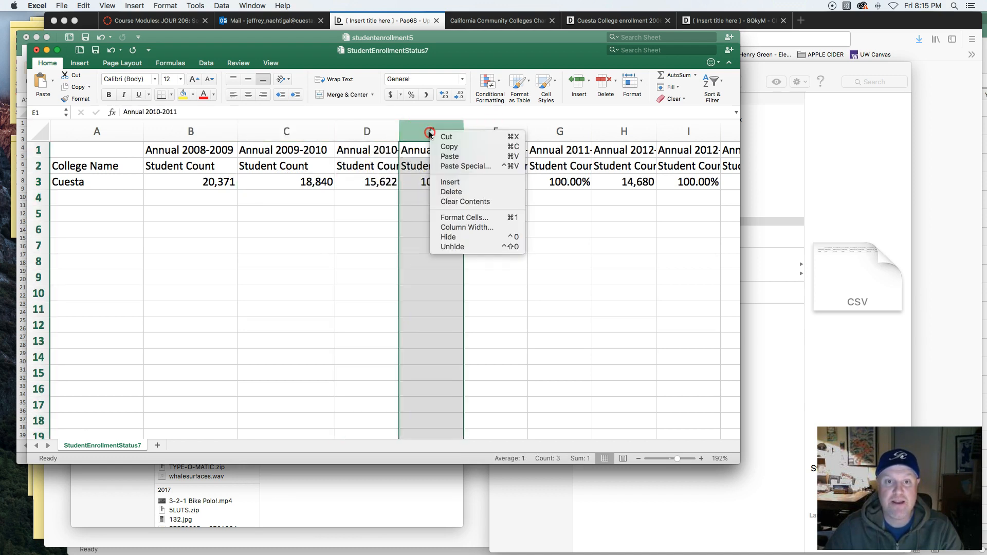
pyautogui.click(450, 192)
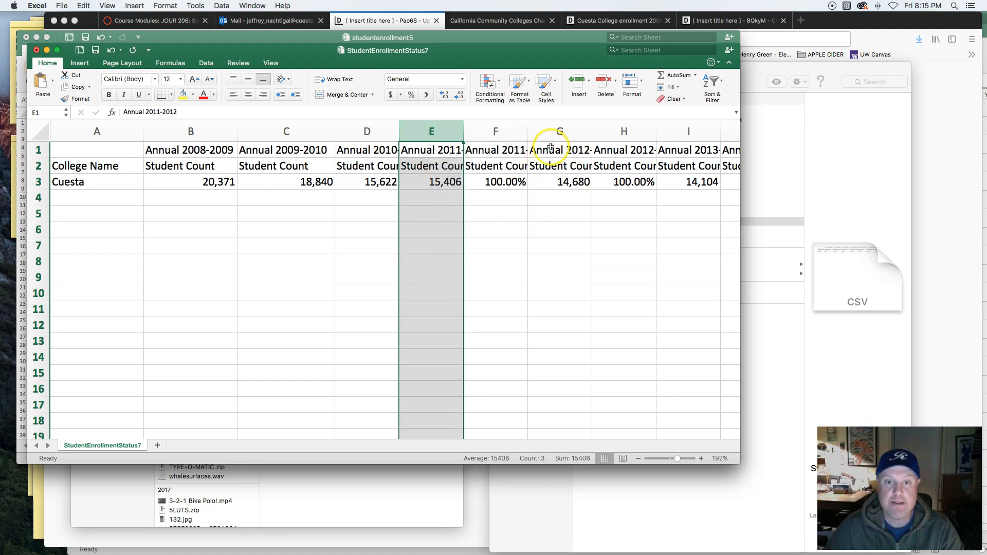
pyautogui.click(504, 132)
pyautogui.rightClick(504, 133)
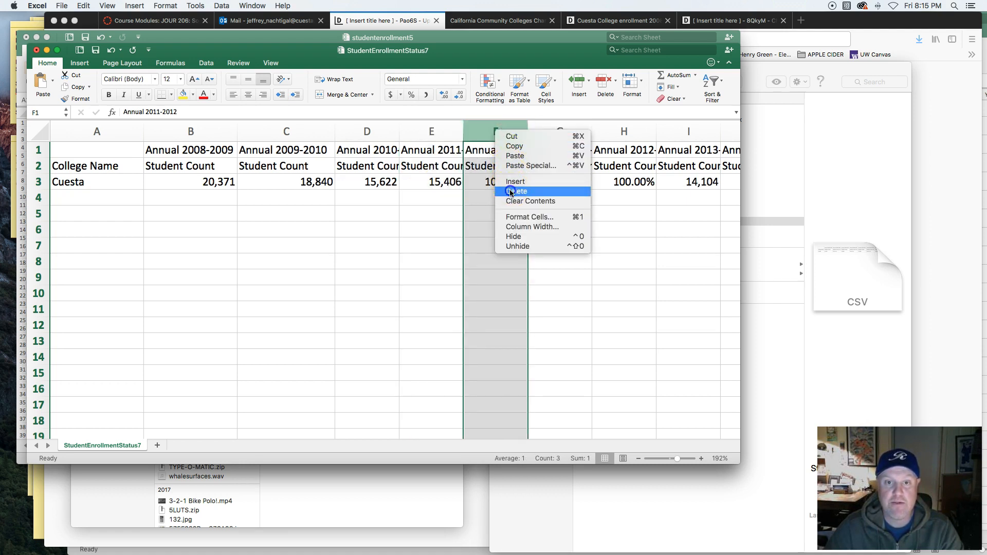
pyautogui.click(509, 192)
# Step: Delete the Annual 2012-2013 Student Count (%) column, undoing the blank column inserted by mistake
pyautogui.click(560, 132)
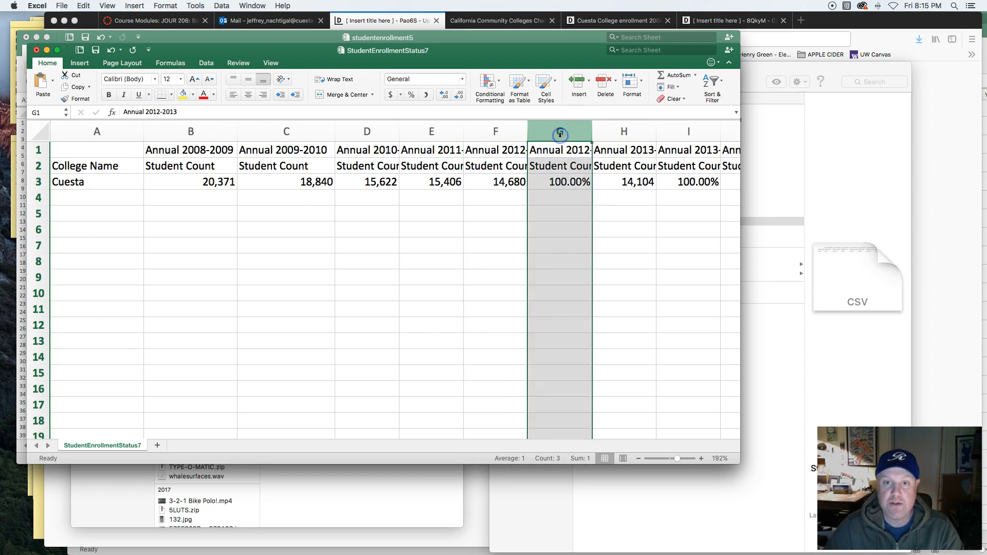
pyautogui.rightClick(560, 133)
pyautogui.click(580, 185)
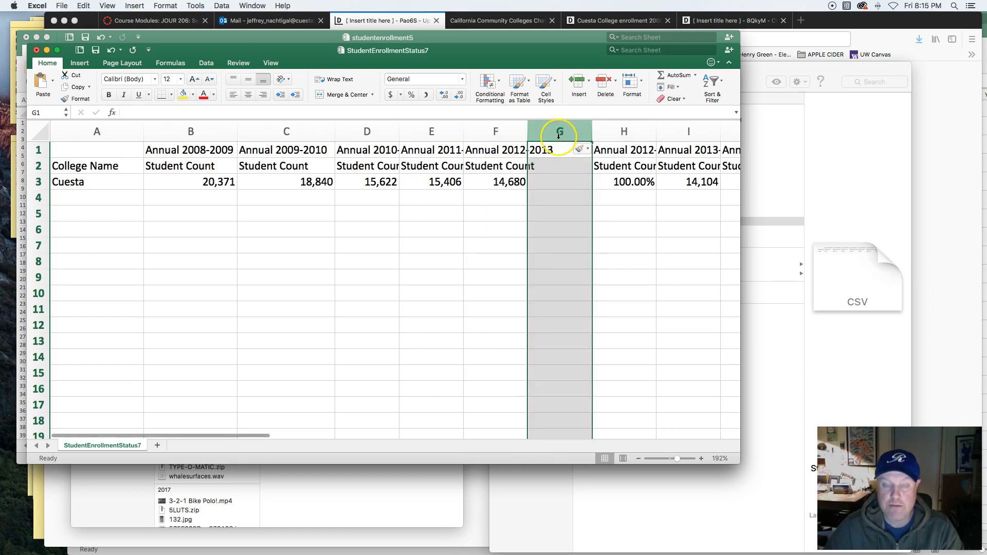
pyautogui.press('super+z')
pyautogui.rightClick(560, 134)
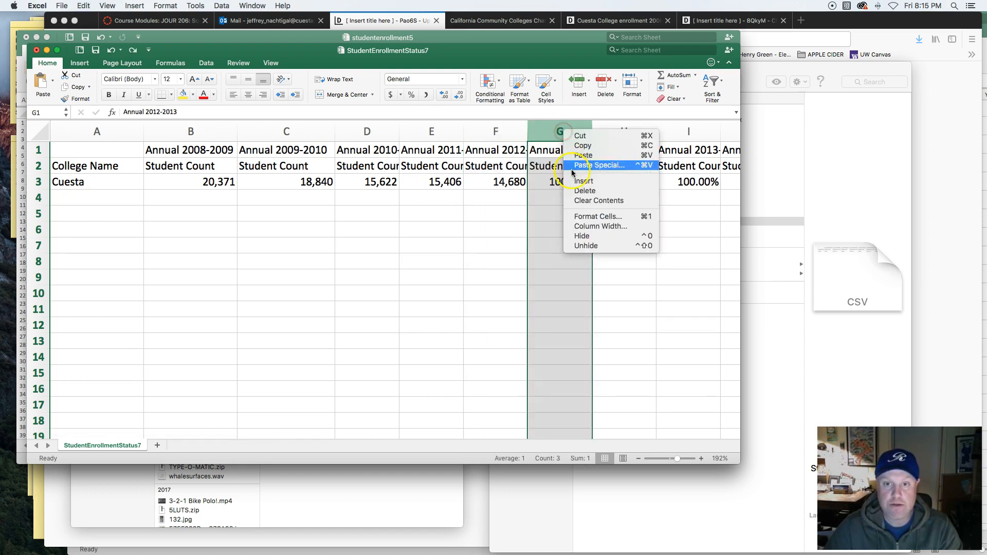
pyautogui.click(576, 192)
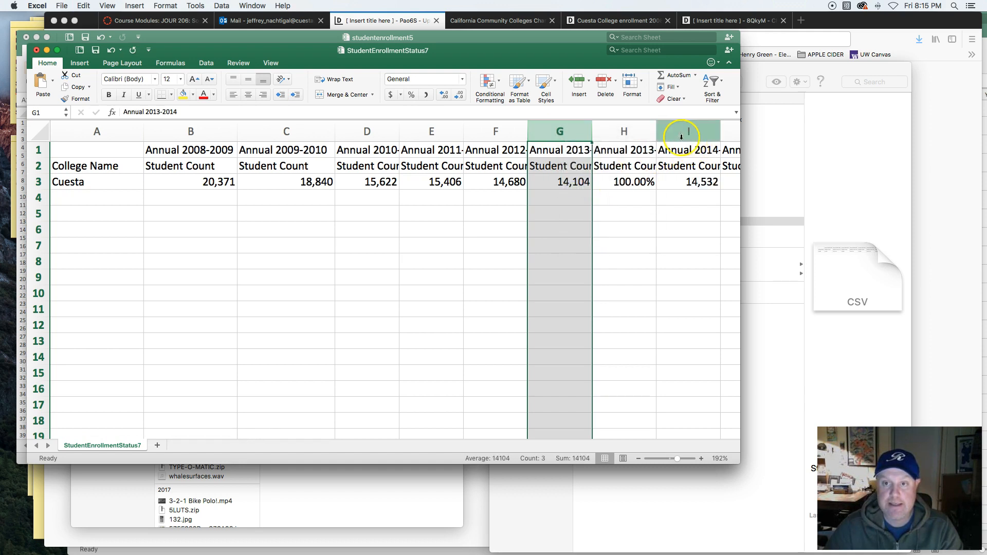
# Step: Delete the Student Count (%) columns for Annual 2013-2014 and Annual 2014-2015
pyautogui.moveTo(641, 135); pyautogui.dragTo(632, 136)
pyautogui.rightClick(632, 137)
pyautogui.click(640, 193)
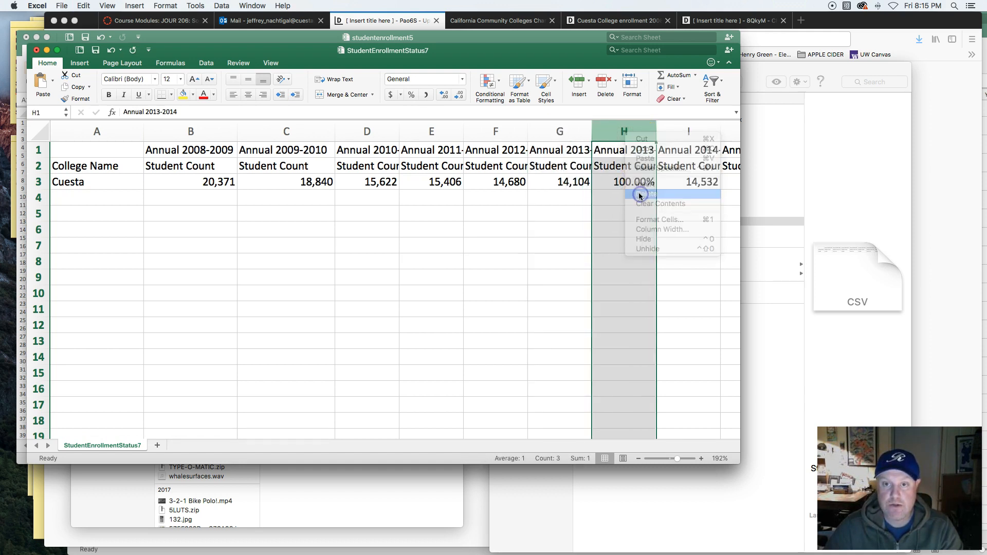
pyautogui.hscroll(3, 639, 196)
pyautogui.click(575, 133)
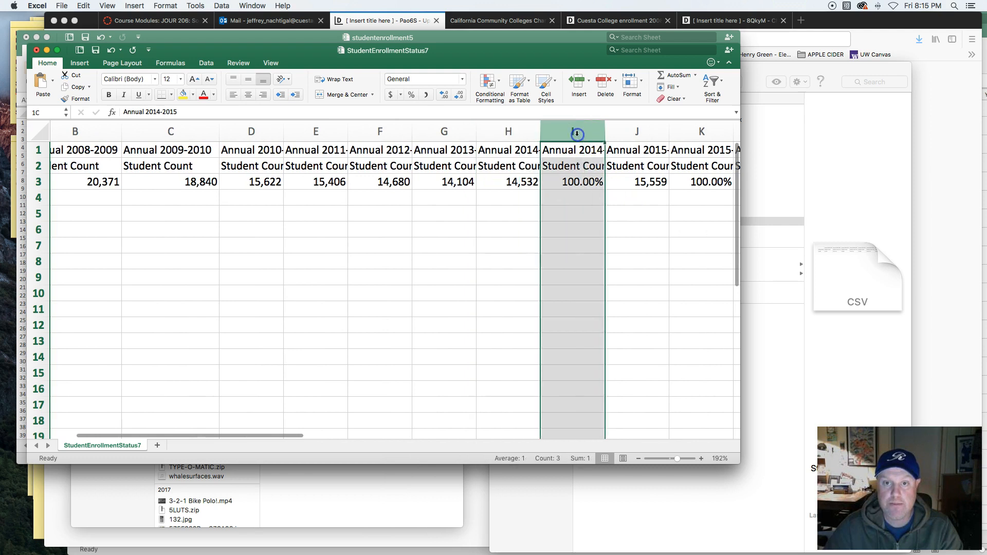
pyautogui.rightClick(576, 134)
pyautogui.click(596, 193)
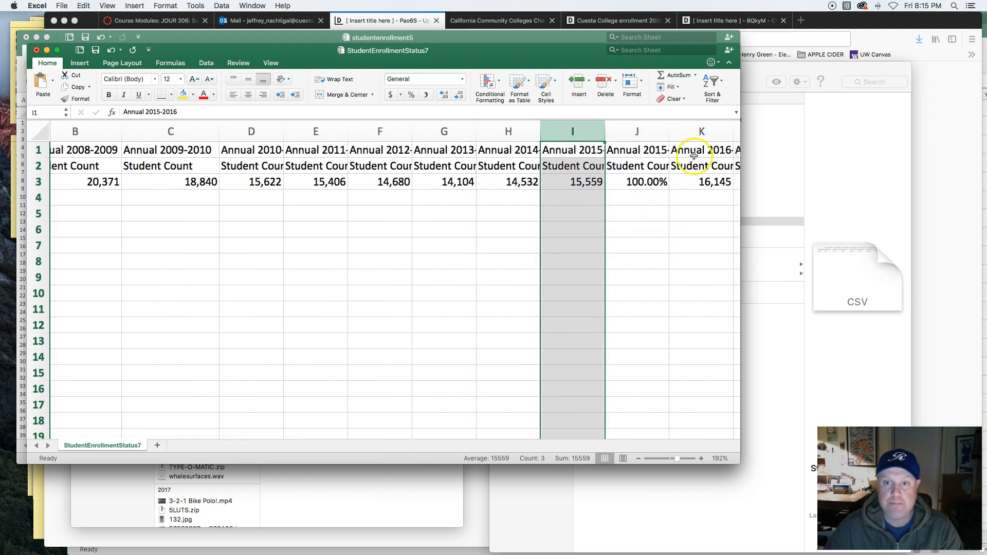
# Step: Delete the last two Student Count (%) columns, for Annual 2015-2016 and Annual 2016-2017
pyautogui.click(640, 129)
pyautogui.rightClick(637, 132)
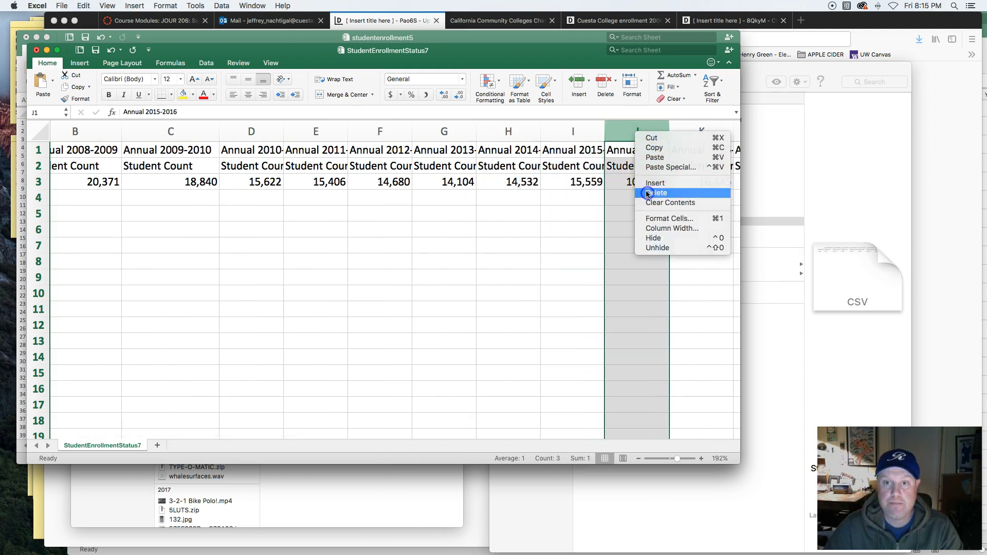
pyautogui.click(647, 193)
pyautogui.hscroll(3, 645, 192)
pyautogui.click(600, 135)
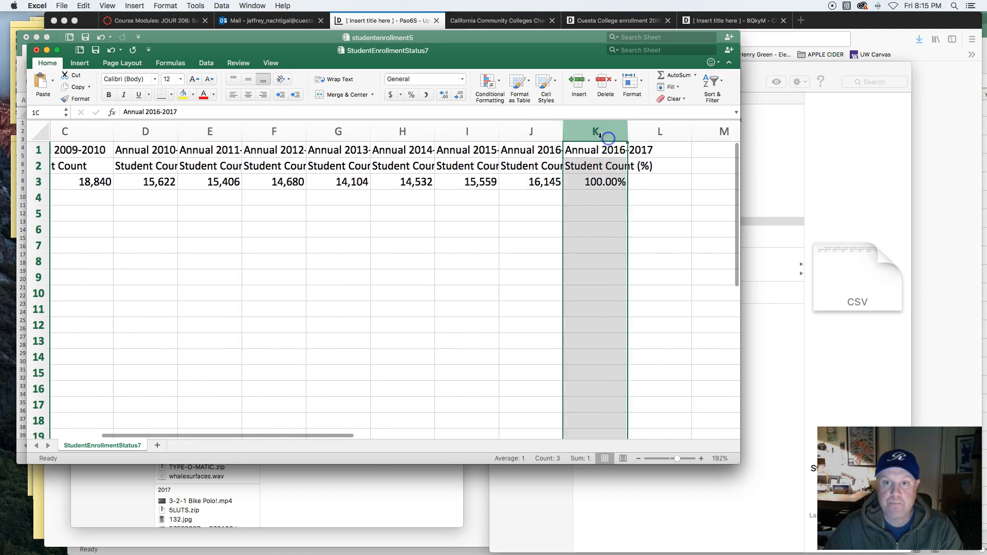
pyautogui.rightClick(600, 134)
pyautogui.click(614, 194)
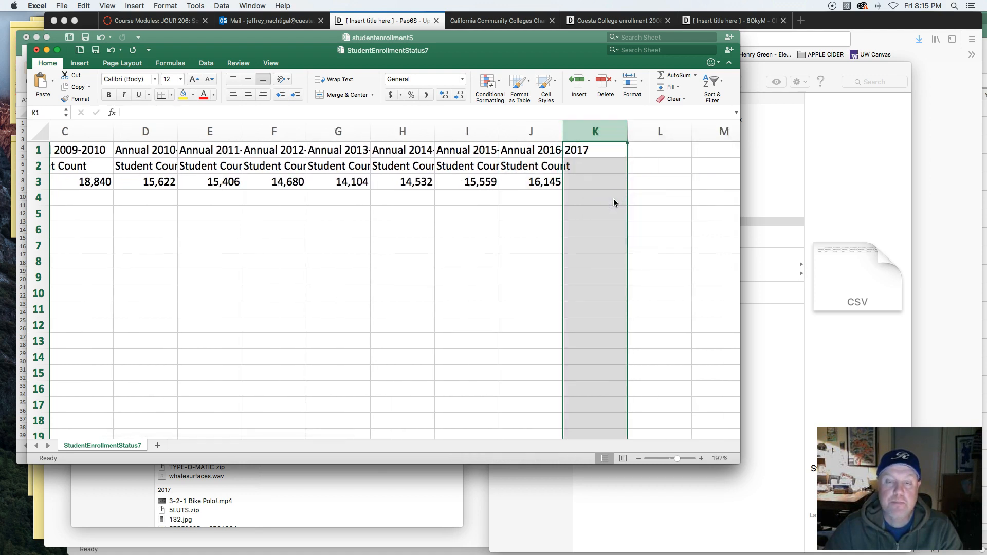
# Step: Widen columns J, I, H and G to fit their full Annual 2016-2017 back to Annual 2013-2014 headings
pyautogui.moveTo(563, 132); pyautogui.dragTo(596, 132)
pyautogui.moveTo(499, 129); pyautogui.dragTo(525, 131)
pyautogui.moveTo(436, 129); pyautogui.dragTo(458, 129)
pyautogui.moveTo(371, 130); pyautogui.dragTo(396, 131)
# Step: Save the cleaned StudentEnrollmentStatus7 workbook, keeping its current CSV format
pyautogui.hscroll(-5, 341, 249)
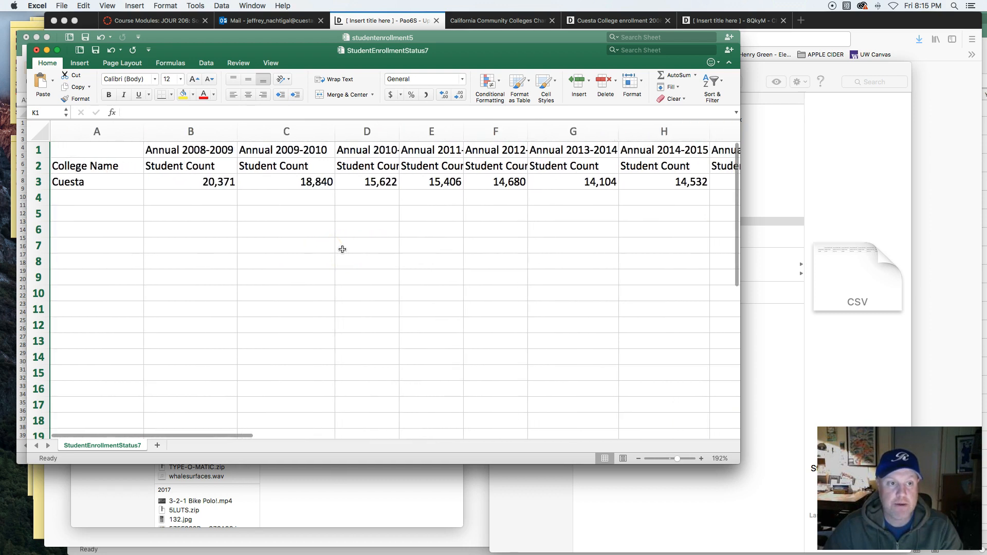
pyautogui.press('super+s')
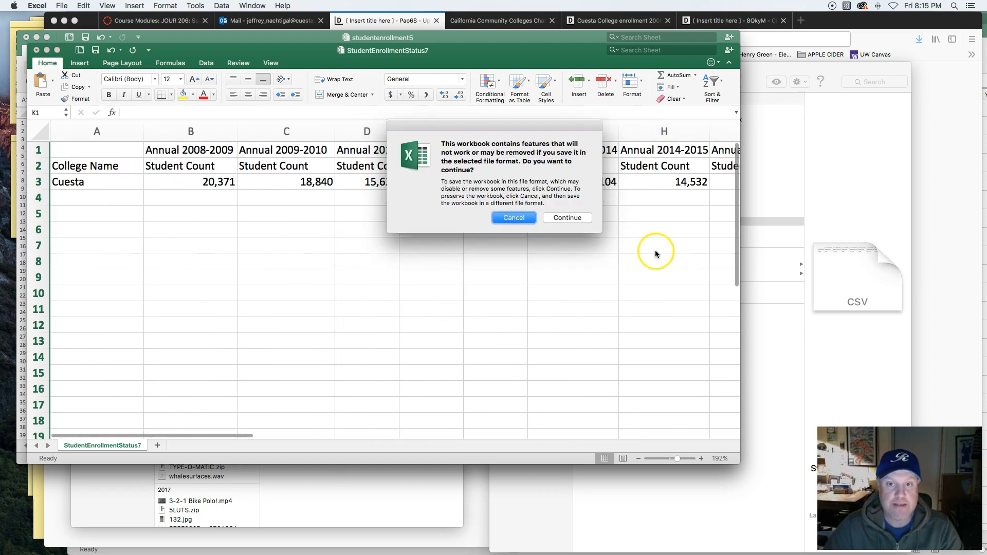
pyautogui.click(580, 219)
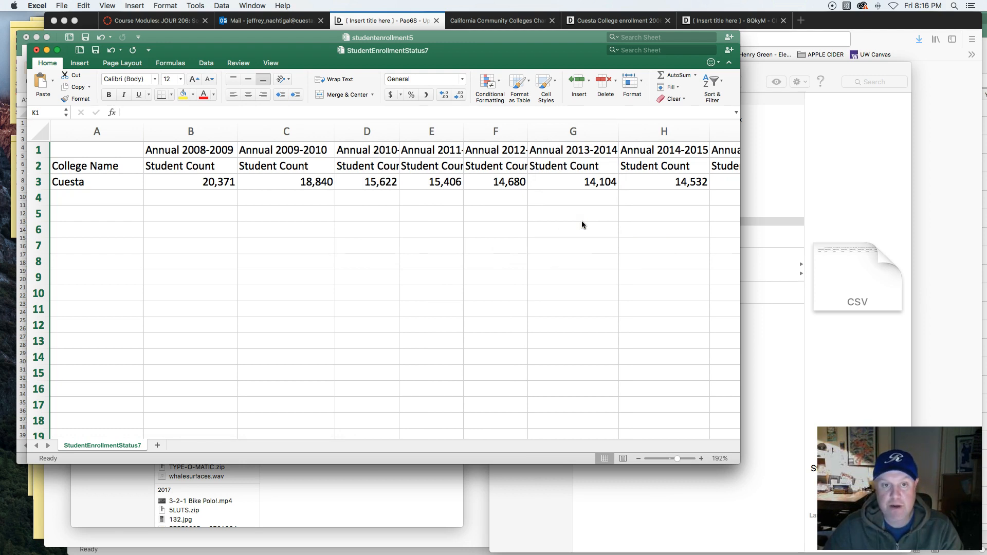
# Step: Switch to Datawrapper in Firefox and upload the StudentEnrollmentStatus7.csv file as the chart data
pyautogui.press('super+Tab')
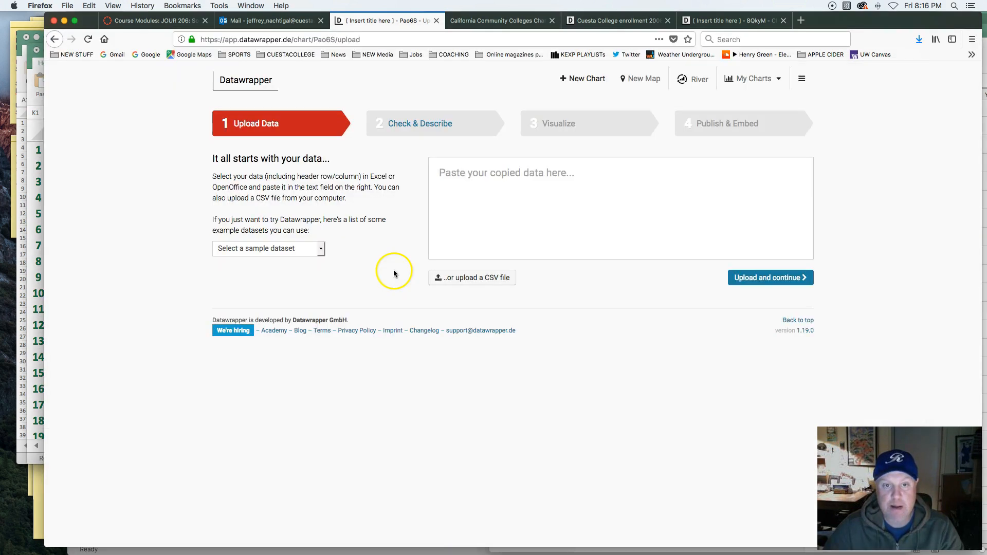
pyautogui.click(482, 278)
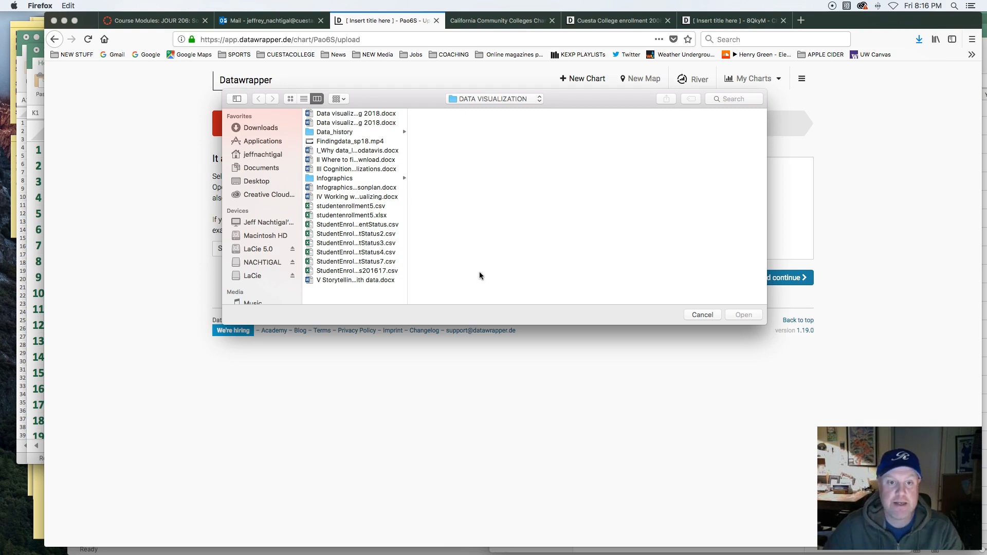
pyautogui.click(366, 262)
pyautogui.click(744, 315)
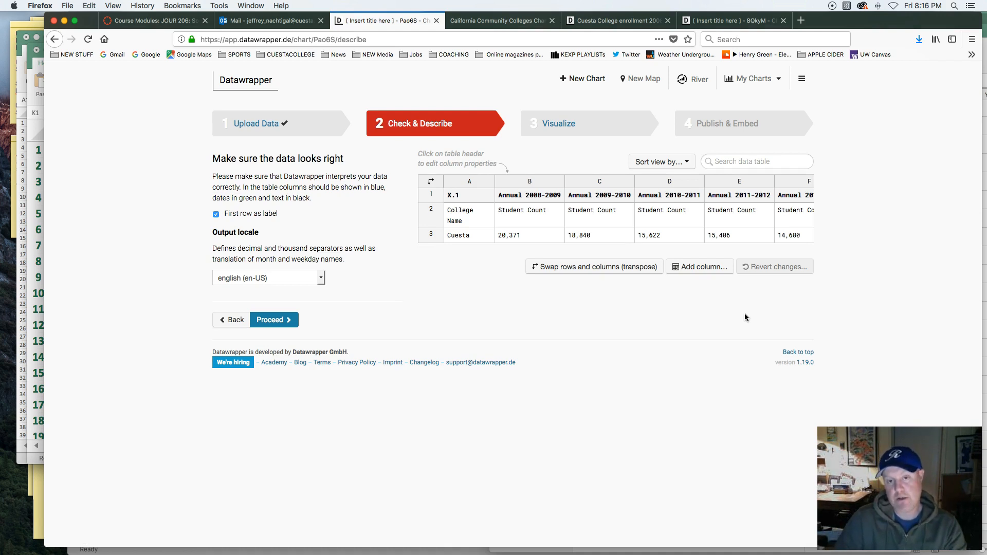
# Step: Check the imported table's annual headings in row 1 and the row labels in column A
pyautogui.click(529, 194)
pyautogui.click(600, 195)
pyautogui.click(668, 195)
pyautogui.click(744, 197)
pyautogui.click(529, 195)
pyautogui.click(607, 195)
pyautogui.click(679, 196)
pyautogui.click(742, 195)
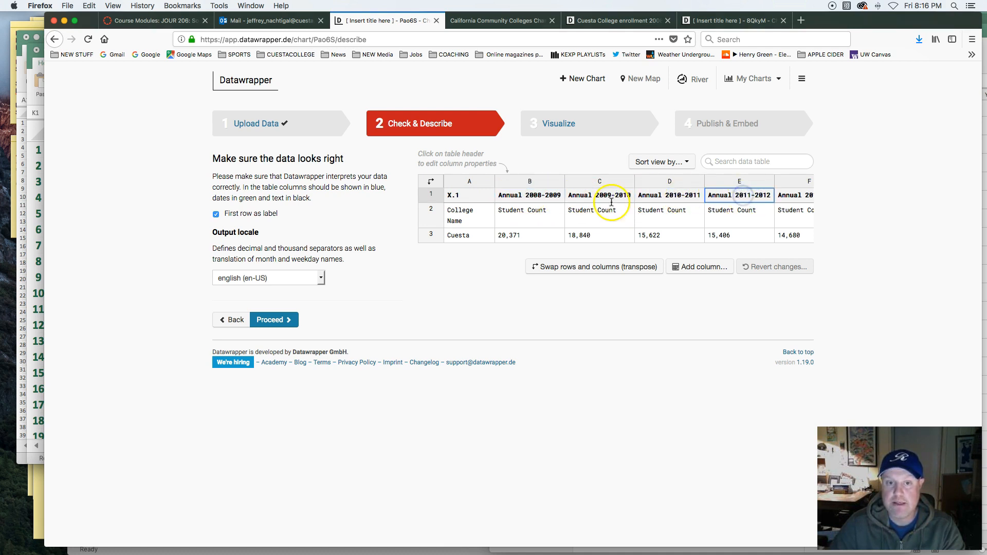
pyautogui.click(462, 217)
pyautogui.click(461, 235)
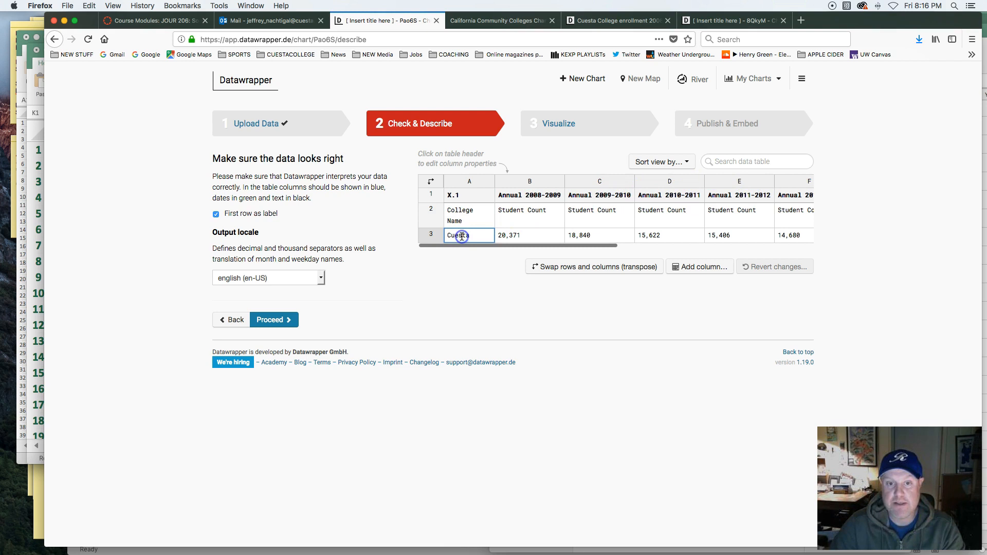
pyautogui.click(431, 196)
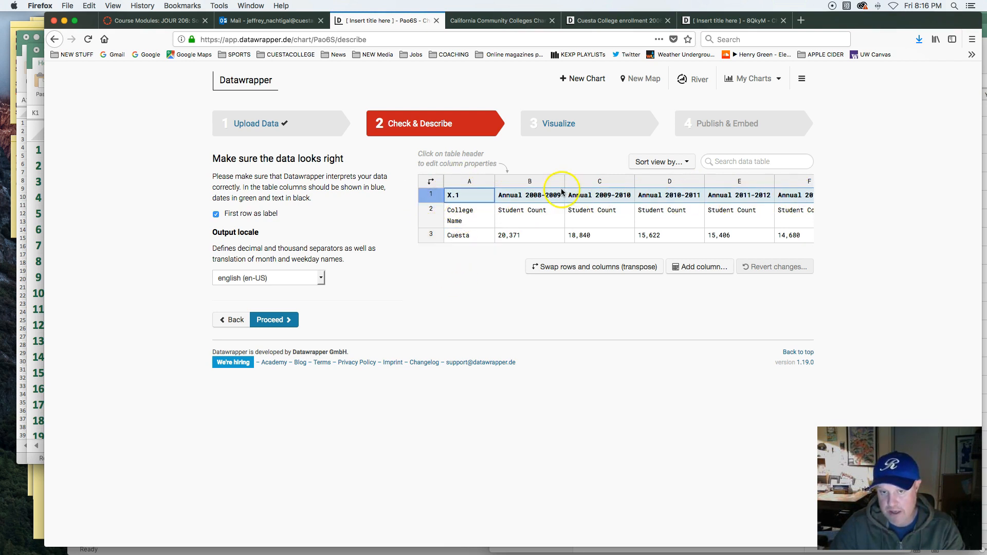
# Step: Review the student counts across the Cuesta row of the imported table, through to the last year
pyautogui.click(462, 236)
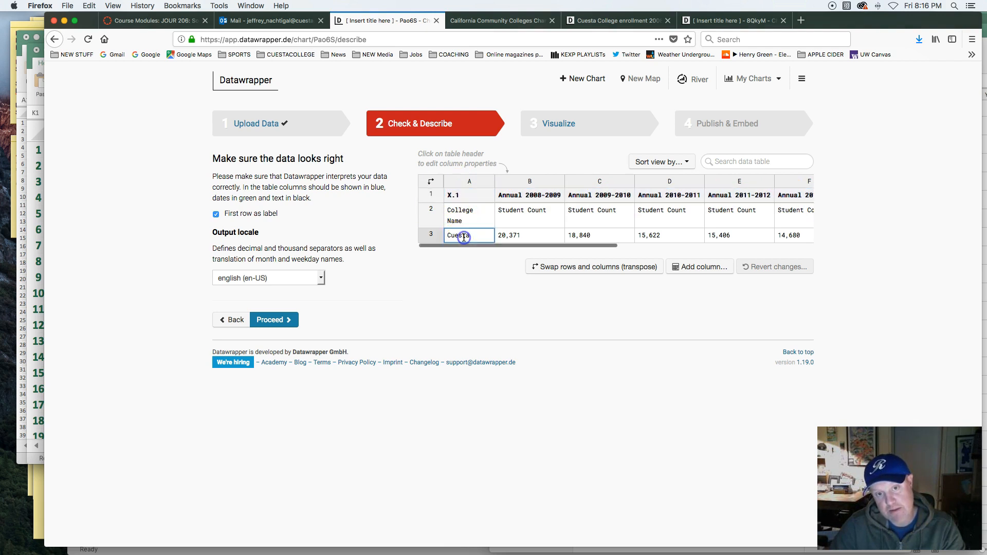
pyautogui.click(506, 238)
pyautogui.click(591, 238)
pyautogui.click(658, 237)
pyautogui.click(723, 237)
pyautogui.click(787, 236)
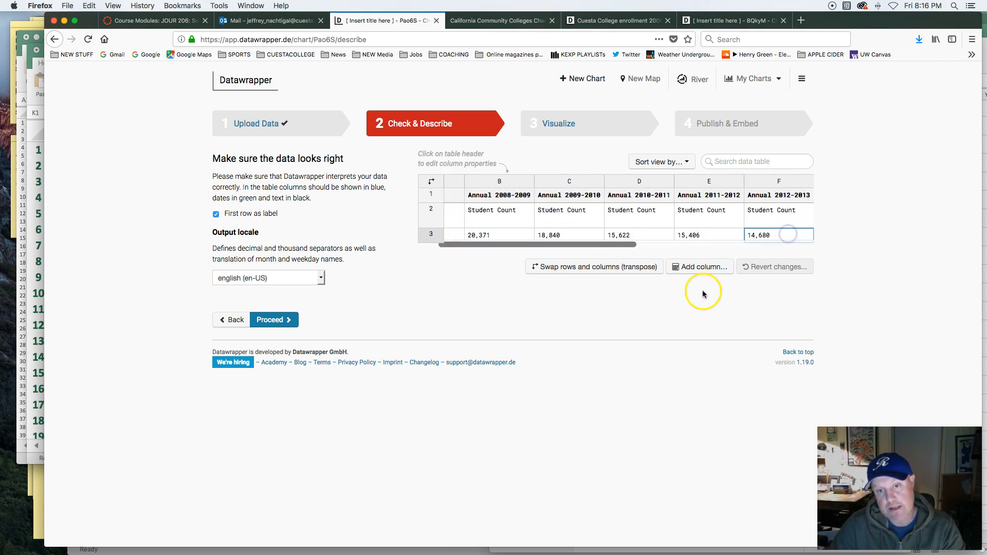
pyautogui.hscroll(5, 688, 220)
pyautogui.hscroll(-5, 688, 219)
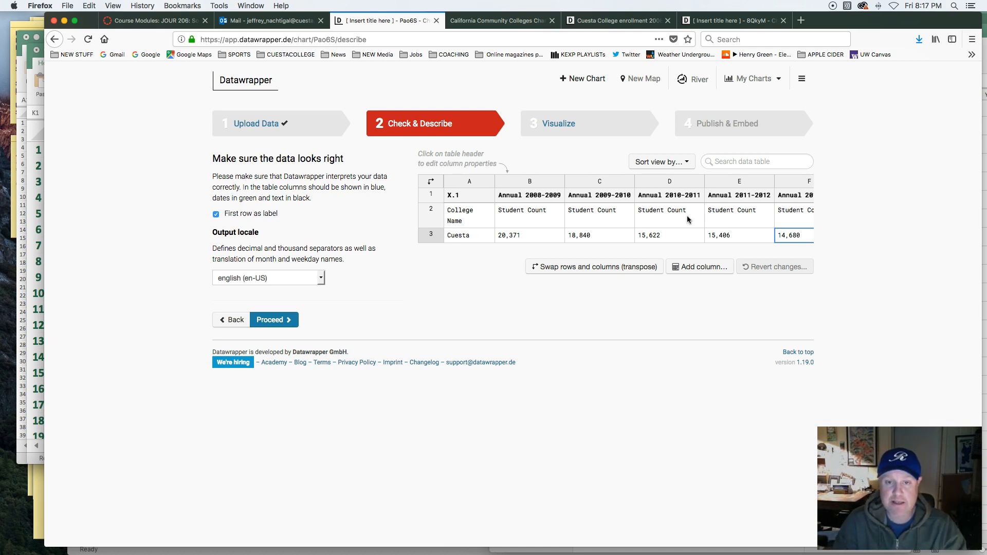
# Step: Go to the Visualize stage and read the data notices below the chart preview
pyautogui.click(558, 125)
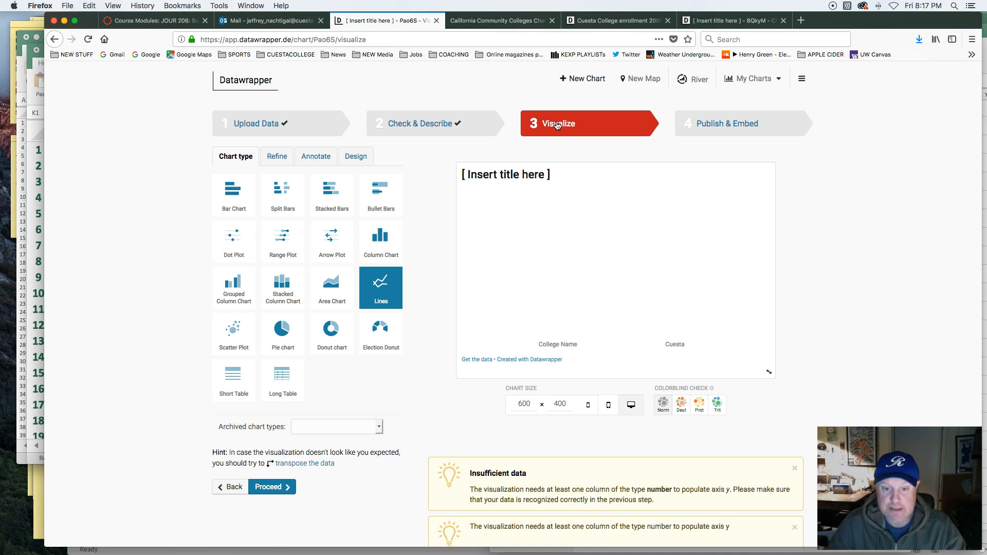
pyautogui.scroll(-5, 545, 309)
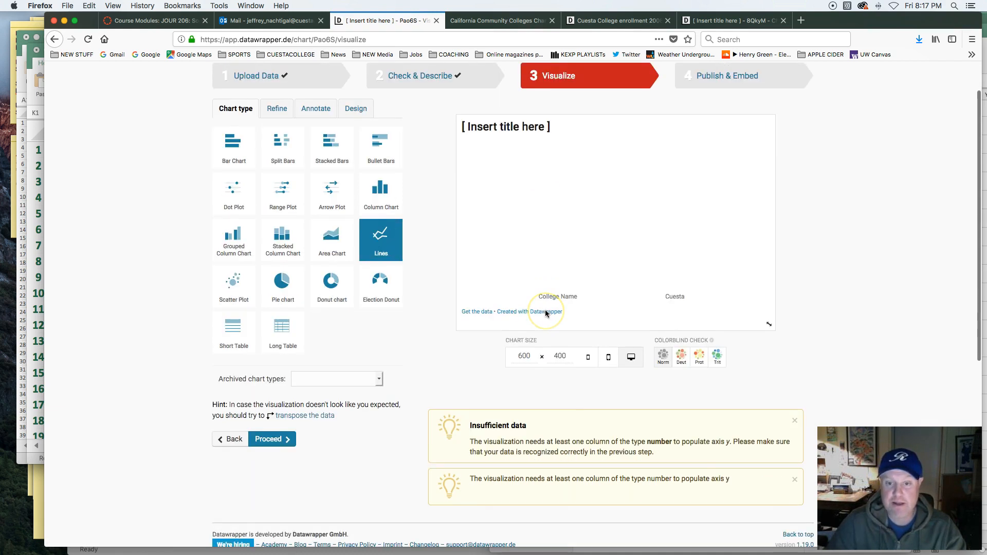
pyautogui.moveTo(473, 337); pyautogui.dragTo(723, 365)
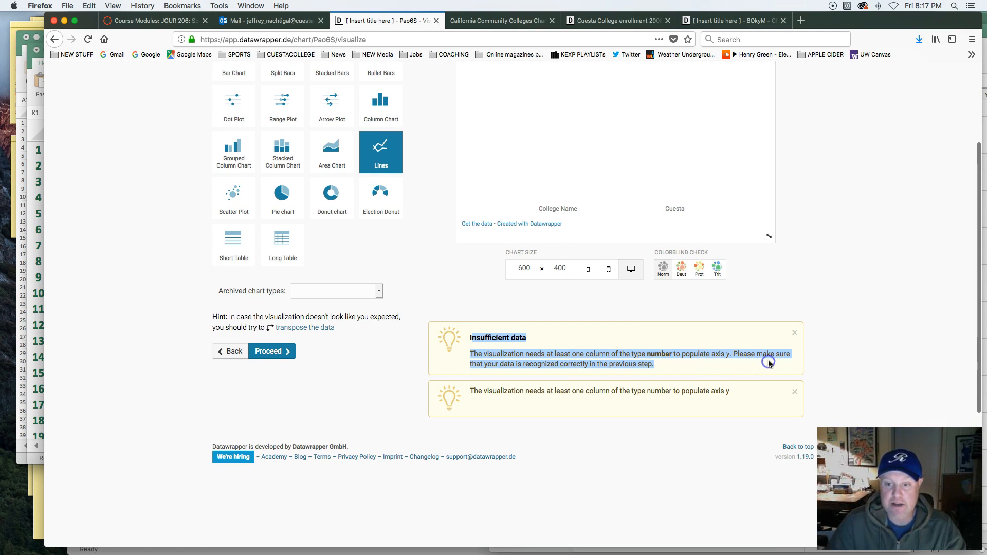
pyautogui.click(504, 364)
pyautogui.moveTo(555, 354); pyautogui.dragTo(610, 353)
pyautogui.click(736, 354)
pyautogui.scroll(5, 586, 325)
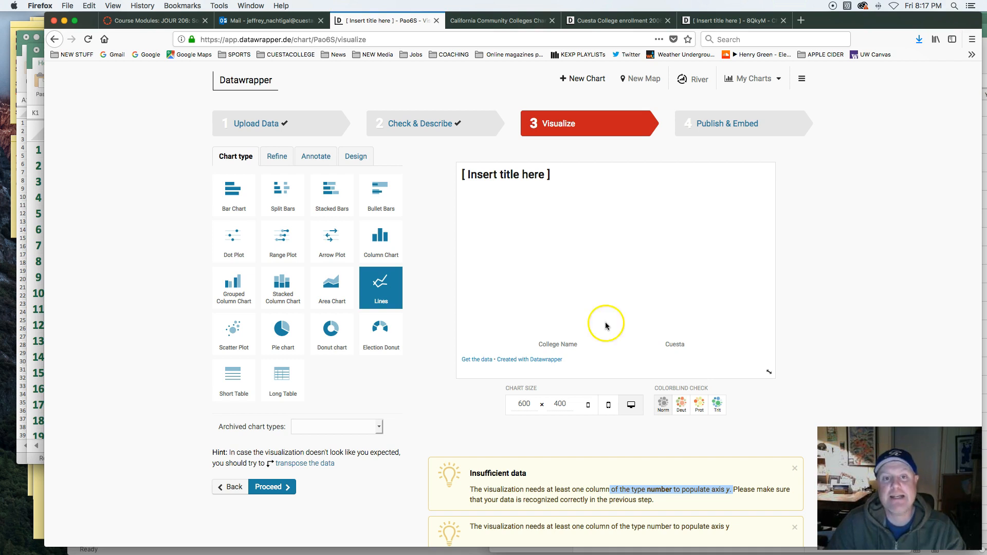
# Step: Return to the Check & Describe stage and inspect the column properties of columns A, B, D and E
pyautogui.click(424, 126)
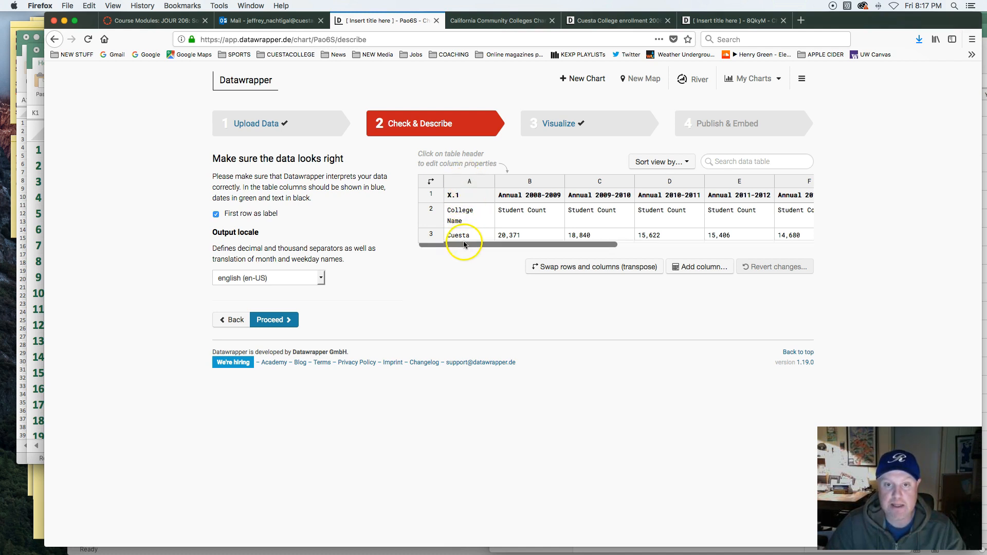
pyautogui.click(468, 182)
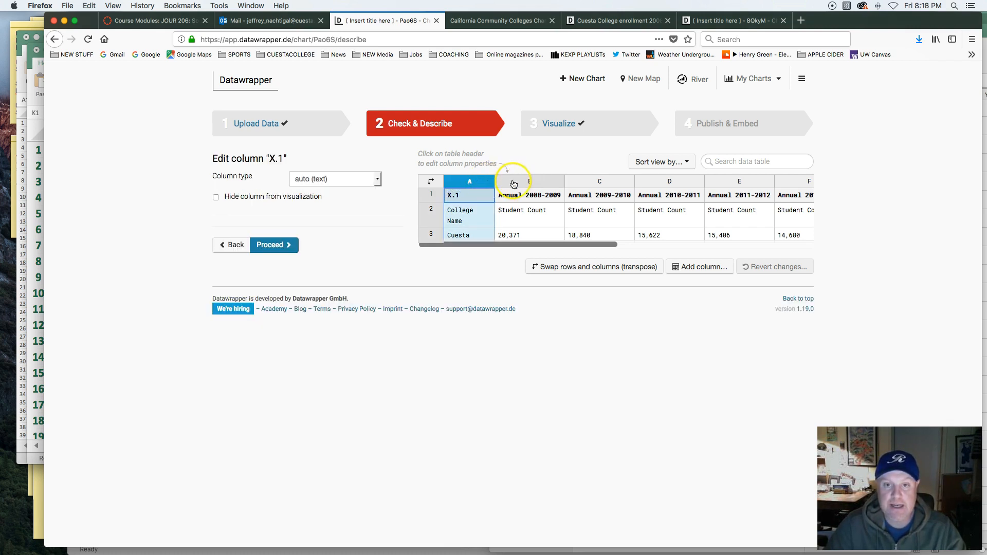
pyautogui.click(531, 180)
pyautogui.click(663, 180)
pyautogui.click(734, 180)
pyautogui.click(472, 180)
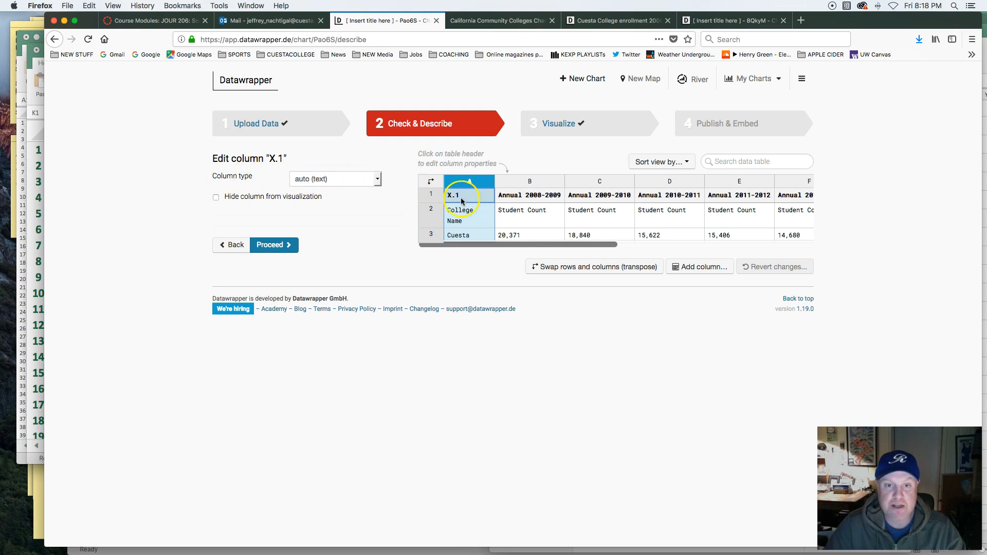
pyautogui.moveTo(268, 158); pyautogui.dragTo(286, 160)
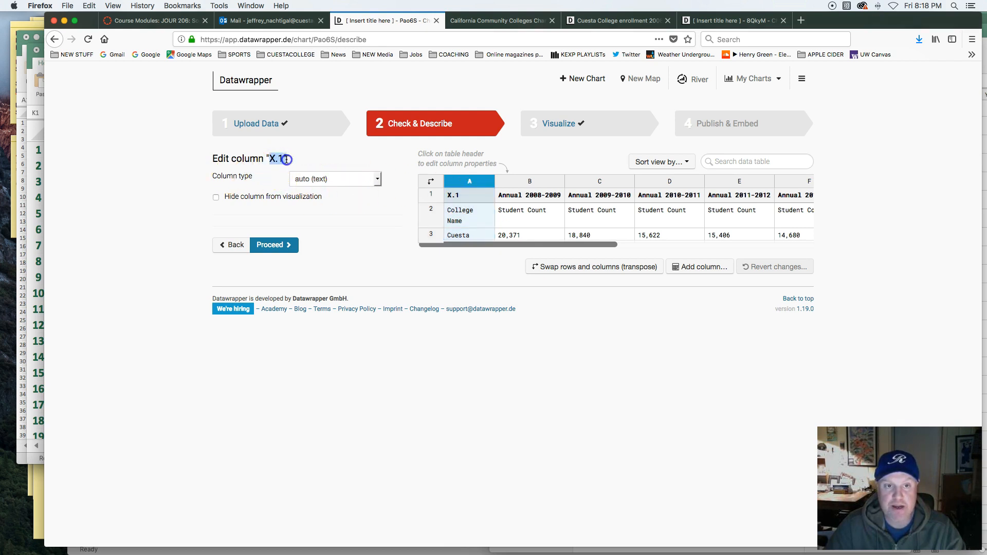
pyautogui.click(469, 182)
# Step: Replace the header text of column A with "Cuesta College"
pyautogui.click(452, 195)
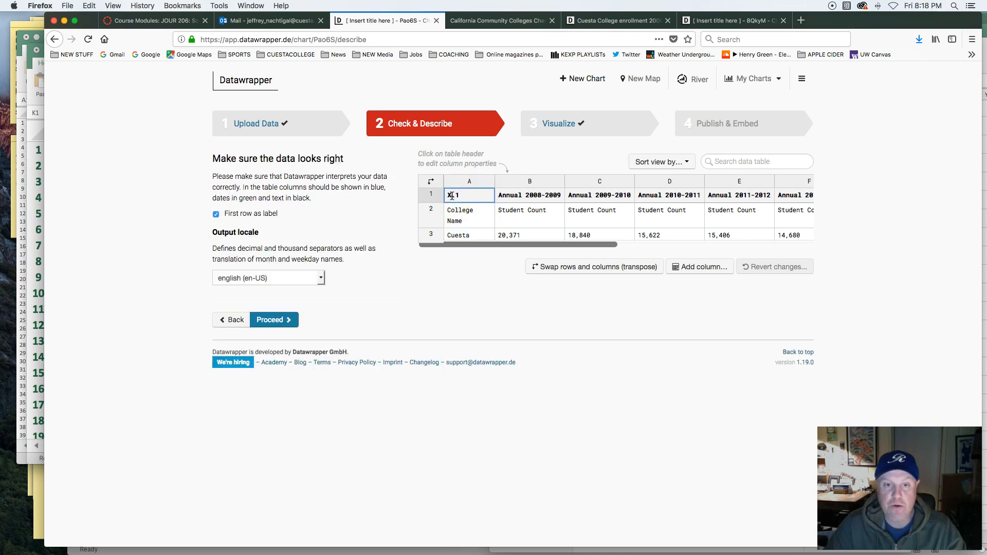
pyautogui.doubleClick(458, 196)
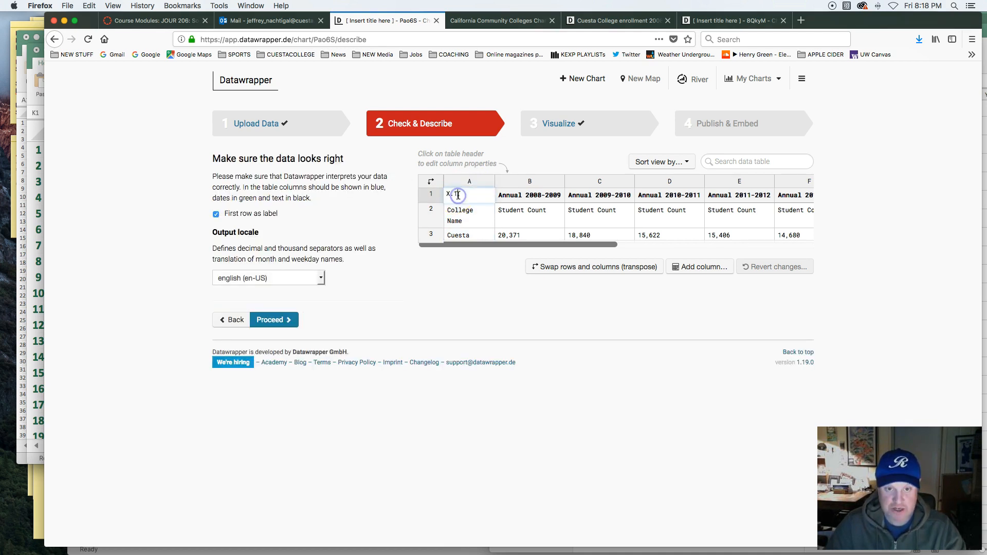
pyautogui.click(448, 193)
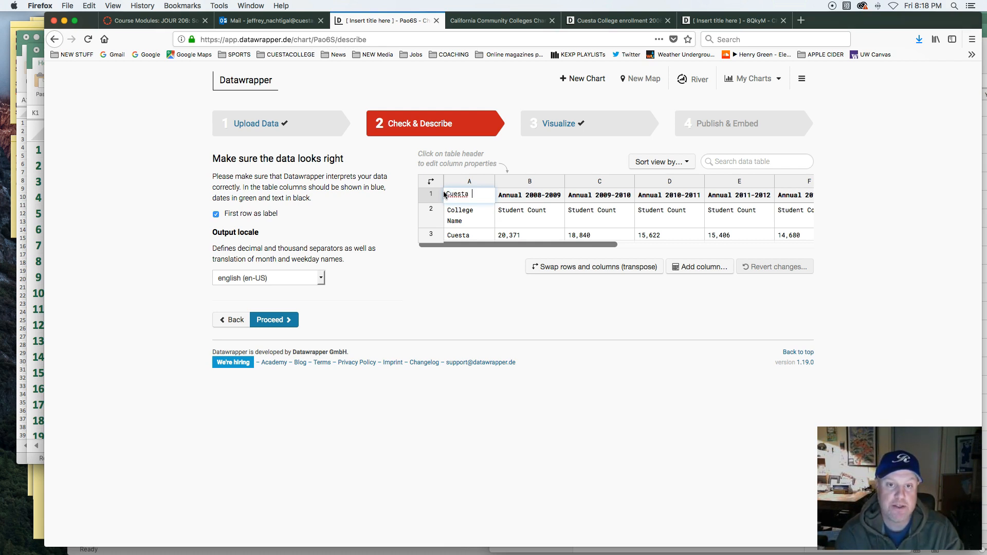
pyautogui.press('Return')
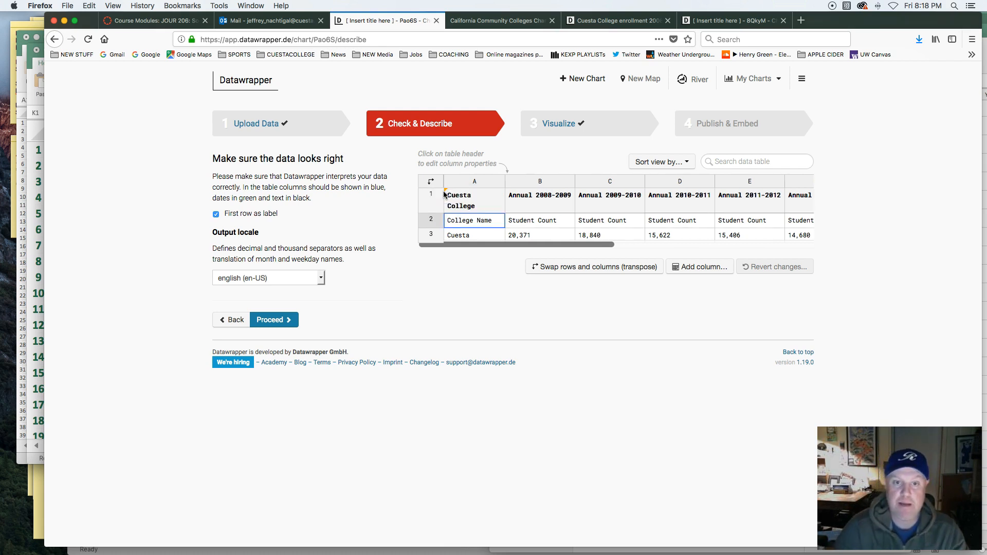
# Step: Remove "Annual" from the headers of columns B and C, leaving 2008-2009 and 2009-2010
pyautogui.click(537, 193)
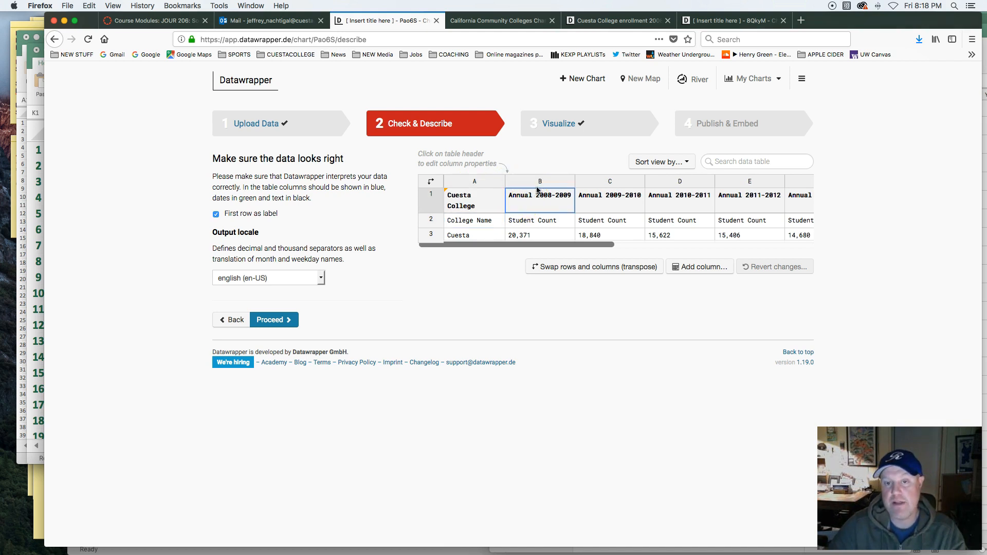
pyautogui.doubleClick(535, 194)
pyautogui.moveTo(534, 194); pyautogui.dragTo(503, 193)
pyautogui.press('BackSpace')
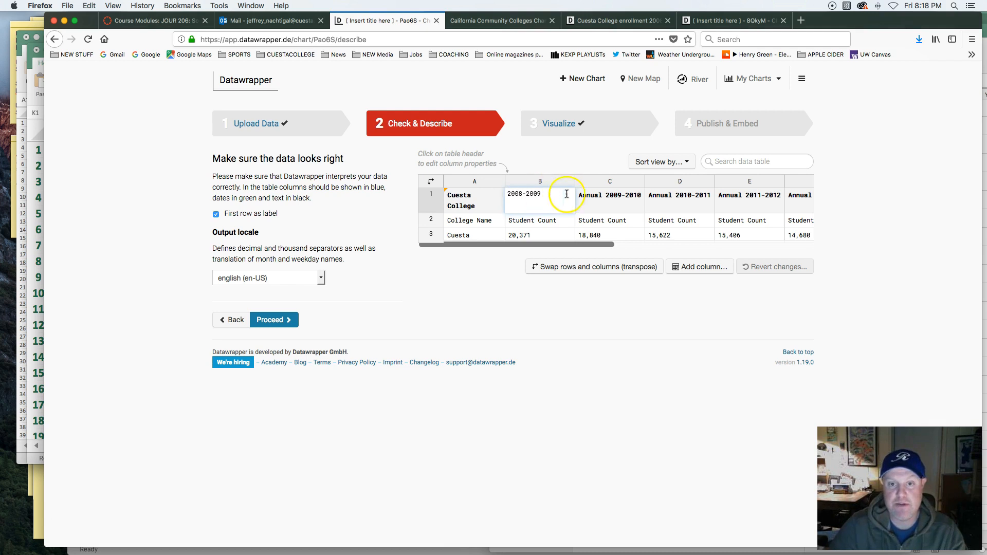
pyautogui.doubleClick(607, 195)
pyautogui.moveTo(590, 194); pyautogui.dragTo(514, 191)
pyautogui.press('BackSpace')
# Step: Shorten the headers of columns D and E to 2010-2011 and 2011-2012 by removing "Annual"
pyautogui.doubleClick(657, 205)
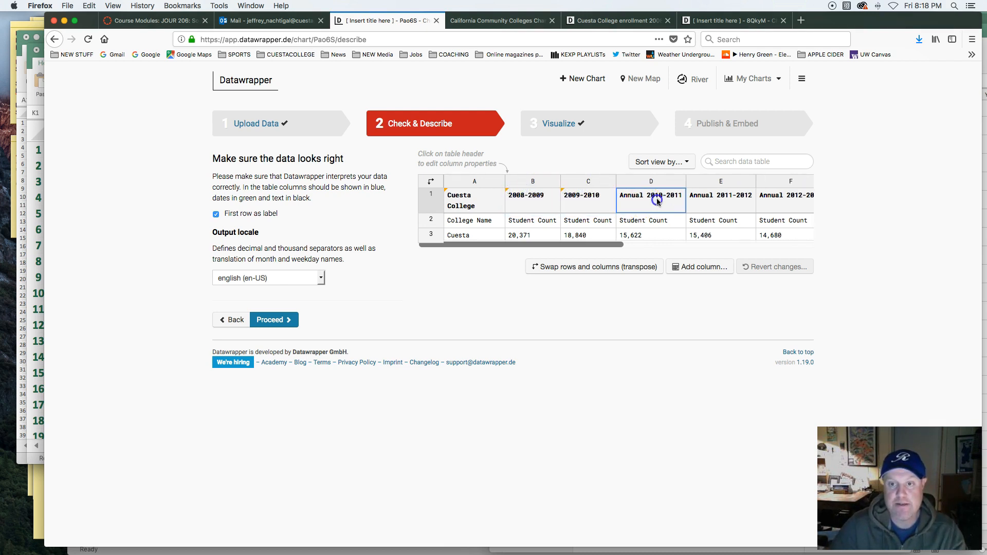
pyautogui.moveTo(645, 194); pyautogui.dragTo(617, 190)
pyautogui.press('BackSpace')
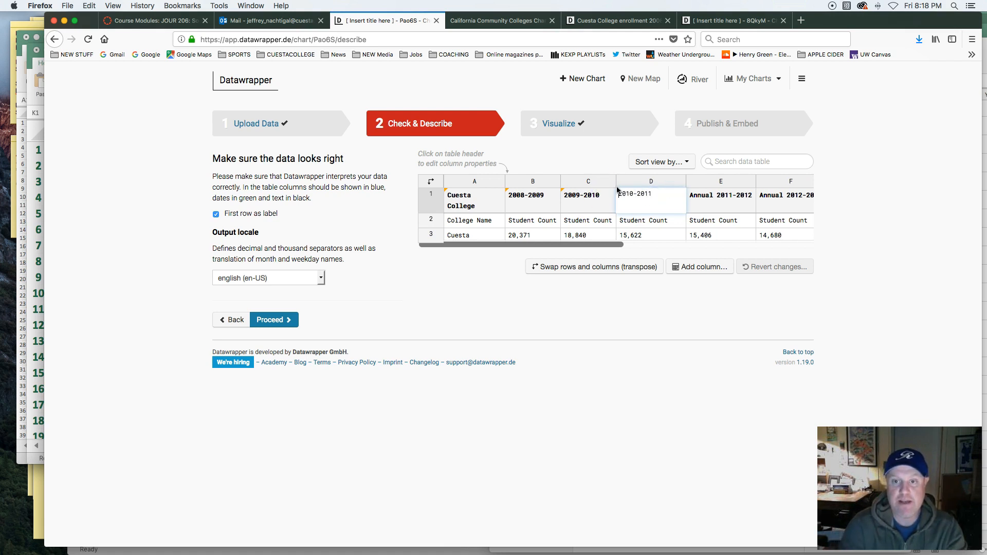
pyautogui.doubleClick(722, 195)
pyautogui.click(700, 194)
pyautogui.moveTo(699, 193); pyautogui.dragTo(638, 191)
pyautogui.press('BackSpace')
# Step: Shorten the headers of columns F and G to 2012-2013 and 2013-2014 by removing "Annual"
pyautogui.doubleClick(751, 197)
pyautogui.moveTo(756, 193); pyautogui.dragTo(677, 189)
pyautogui.press('BackSpace')
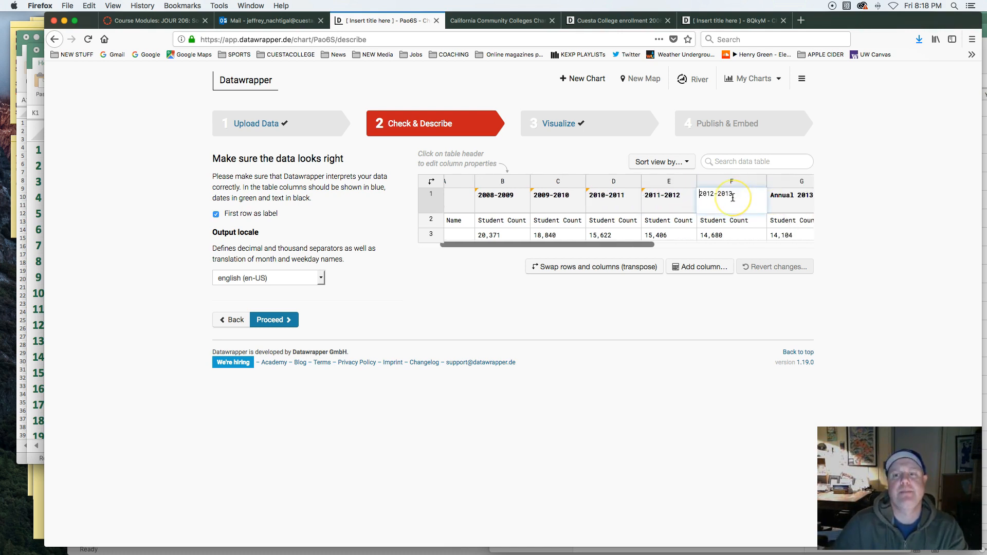
pyautogui.press('Tab')
pyautogui.doubleClick(736, 195)
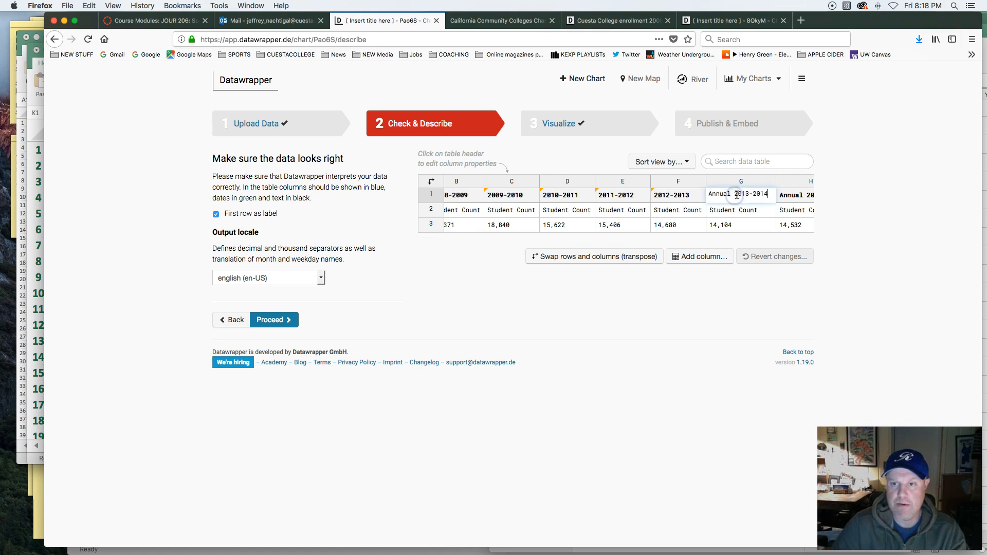
pyautogui.moveTo(735, 194); pyautogui.dragTo(672, 189)
pyautogui.press('BackSpace')
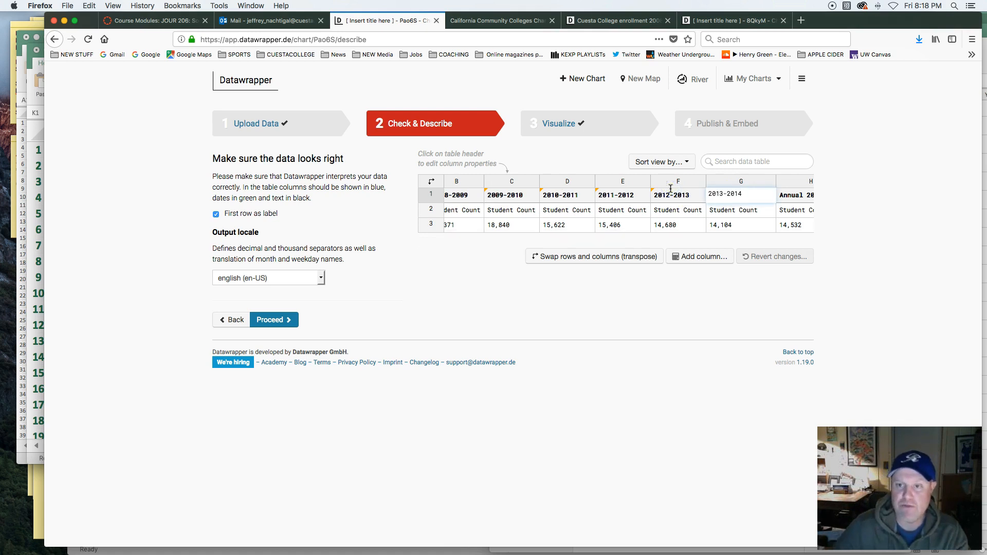
pyautogui.press('Tab')
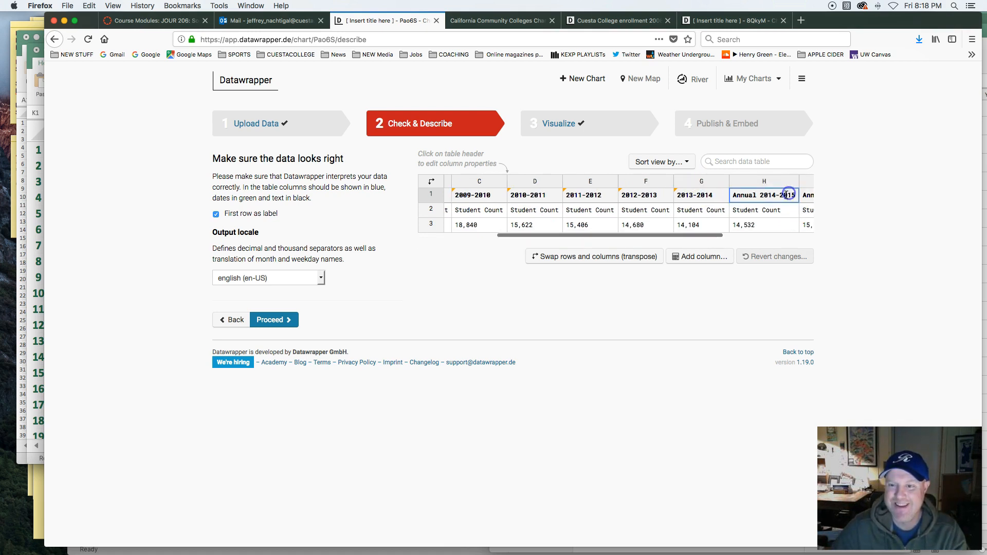
# Step: Shorten the headers of columns H and I to 2014-2015 and 2015-2016 by removing "Annual"
pyautogui.doubleClick(756, 196)
pyautogui.moveTo(755, 194); pyautogui.dragTo(706, 193)
pyautogui.press('BackSpace')
pyautogui.press('Tab')
pyautogui.doubleClick(749, 195)
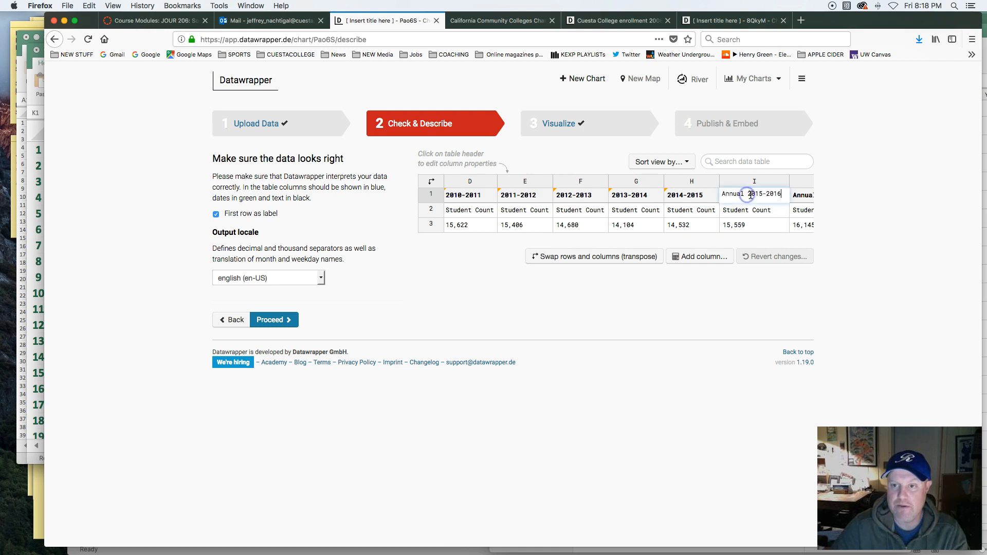
pyautogui.moveTo(748, 195); pyautogui.dragTo(702, 193)
pyautogui.press('BackSpace')
pyautogui.press('Tab')
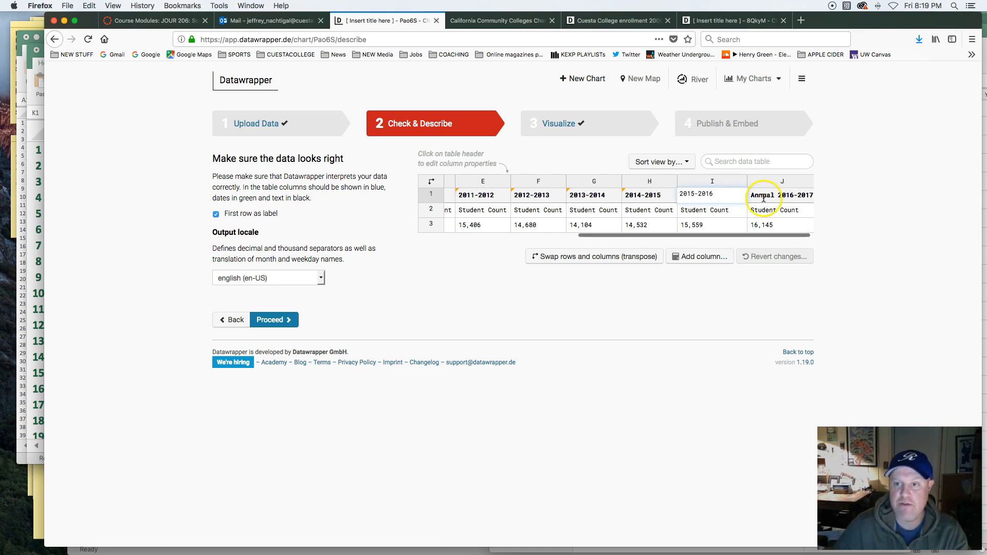
# Step: Remove "Annual" from the header of column J, leaving 2016-2017
pyautogui.doubleClick(766, 194)
pyautogui.moveTo(771, 194); pyautogui.dragTo(739, 193)
pyautogui.press('BackSpace')
pyautogui.click(759, 209)
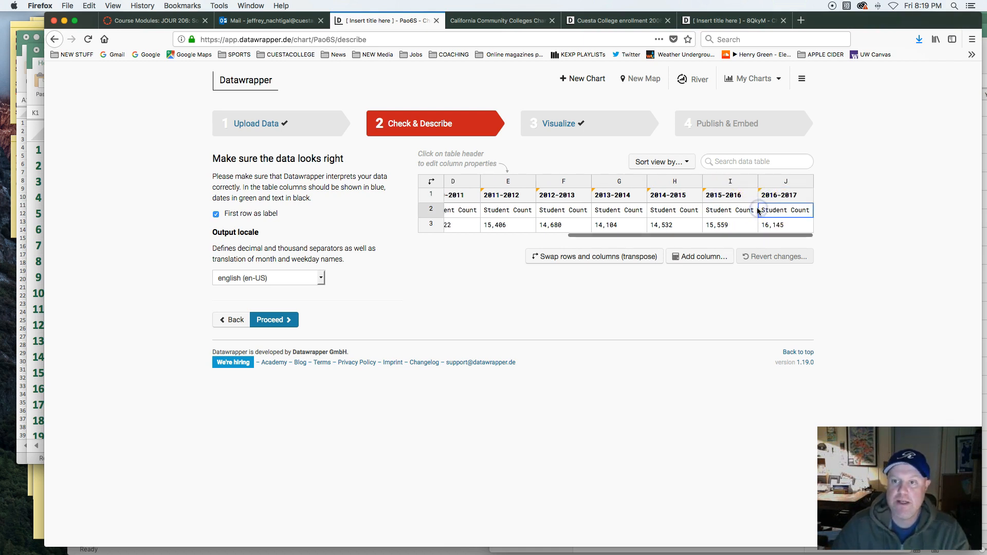
# Step: Look over the shortened year headers, the label cells in row 2 and the student counts in row 3
pyautogui.click(764, 193)
pyautogui.click(713, 193)
pyautogui.click(625, 189)
pyautogui.hscroll(-4, 625, 191)
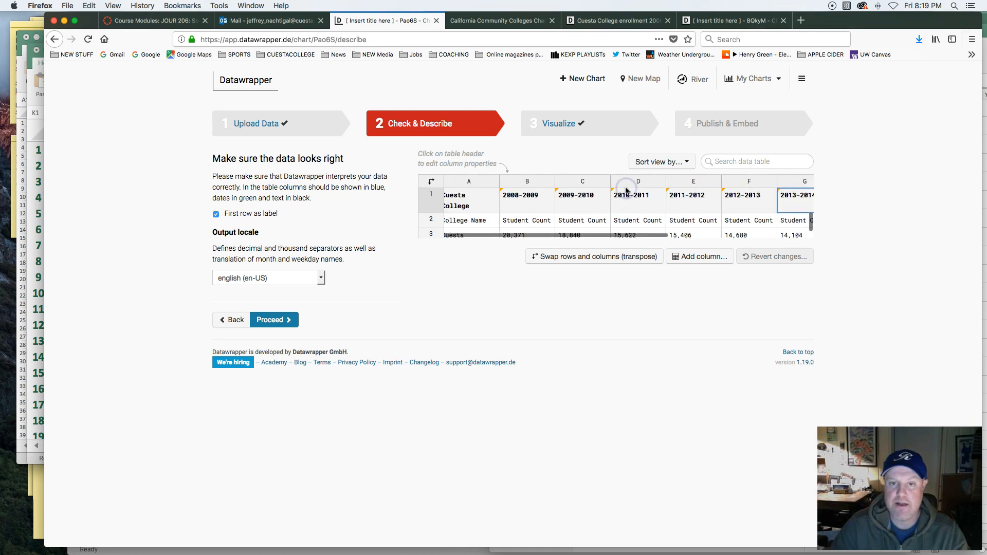
pyautogui.click(463, 198)
pyautogui.click(470, 221)
pyautogui.click(525, 220)
pyautogui.click(589, 221)
pyautogui.click(655, 220)
pyautogui.click(712, 221)
pyautogui.click(761, 220)
pyautogui.click(792, 220)
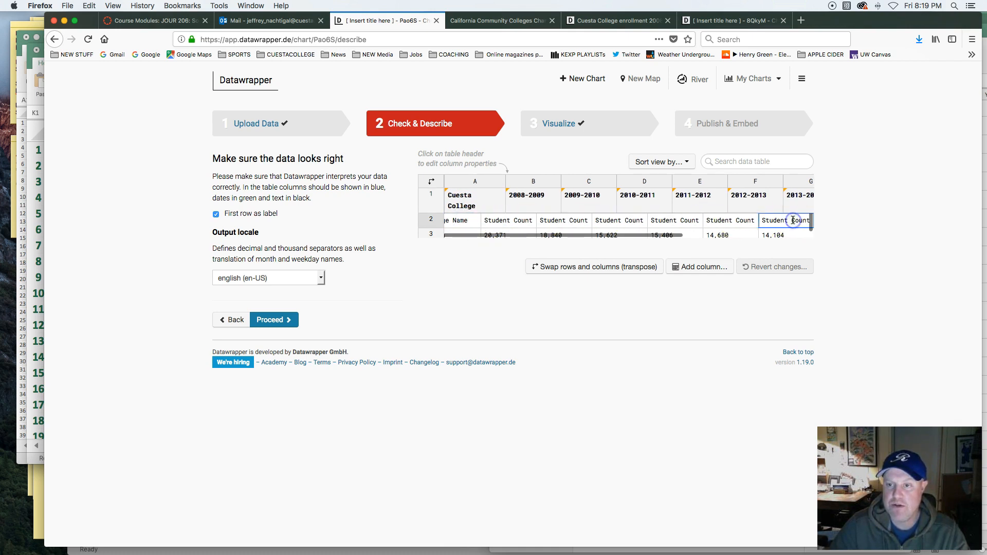
pyautogui.click(793, 220)
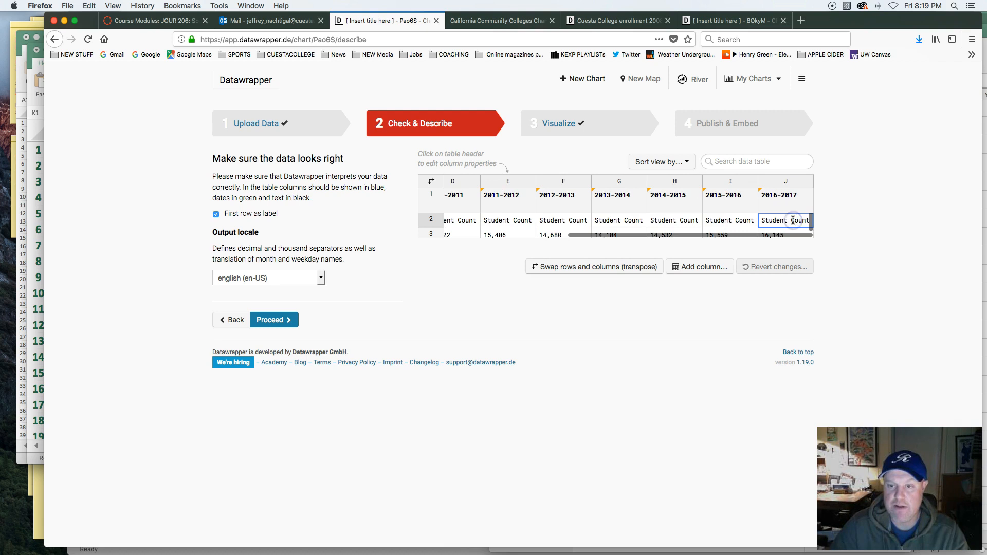
pyautogui.hscroll(-5, 556, 235)
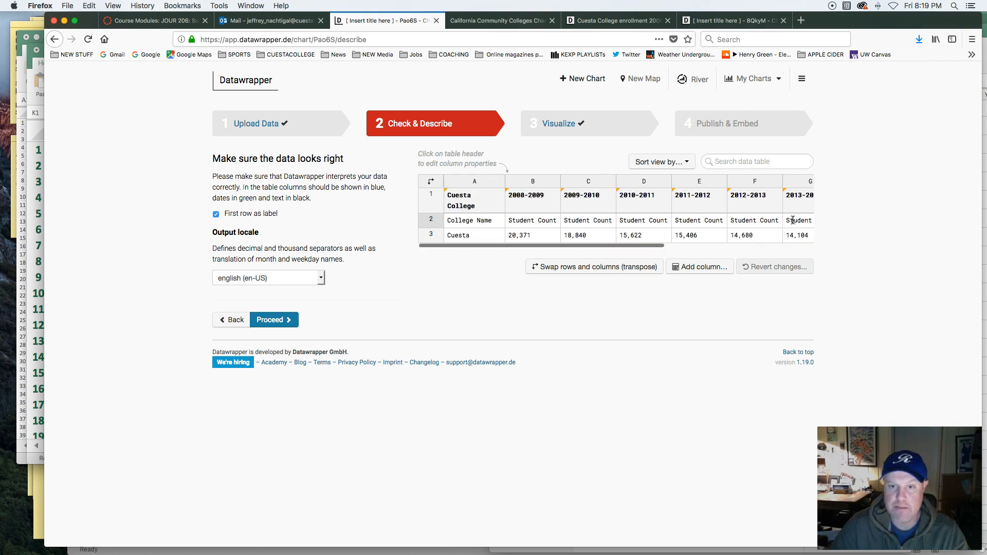
pyautogui.click(563, 235)
pyautogui.press('Right')
pyautogui.press('Right')
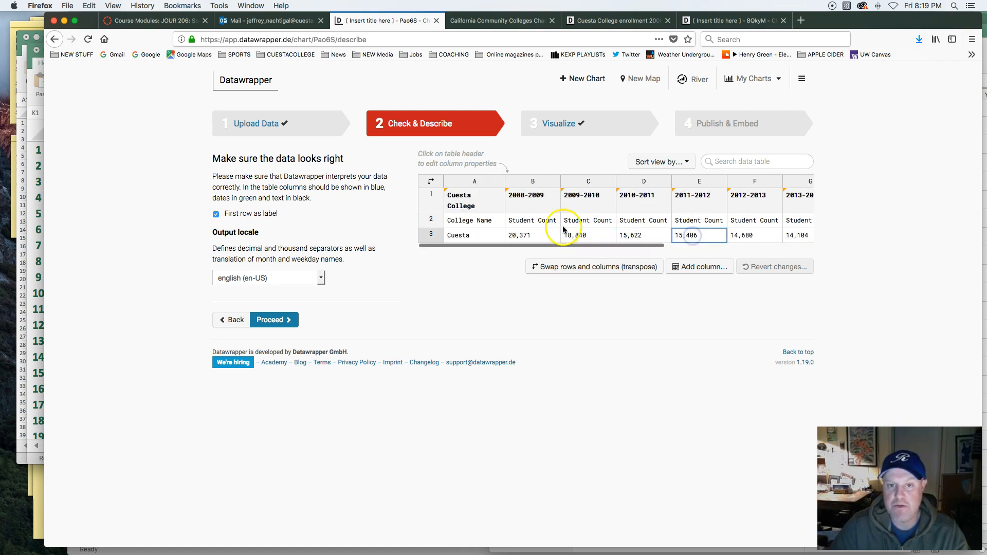
# Step: Clear the whole second table row containing the College Name and Student Count labels
pyautogui.click(463, 220)
pyautogui.click(433, 221)
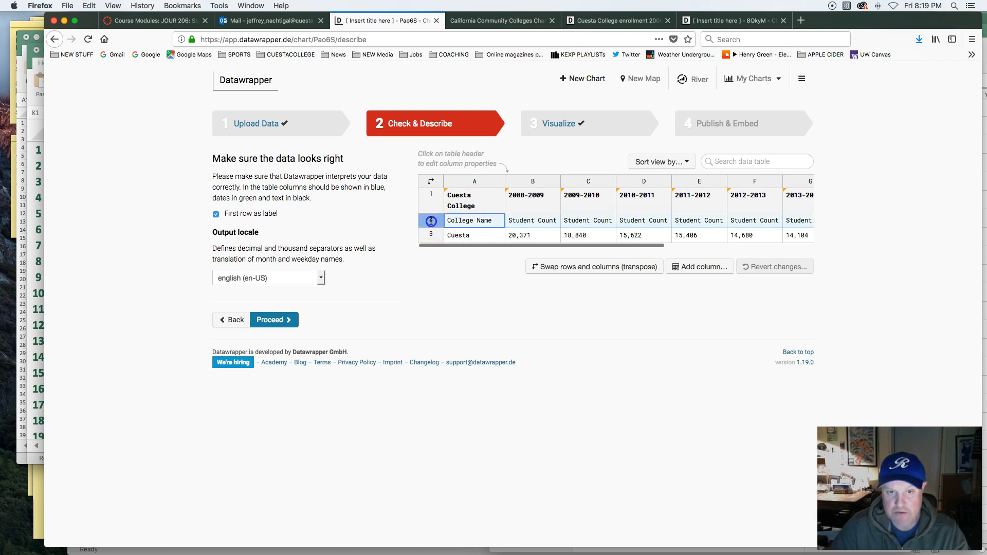
pyautogui.click(428, 221)
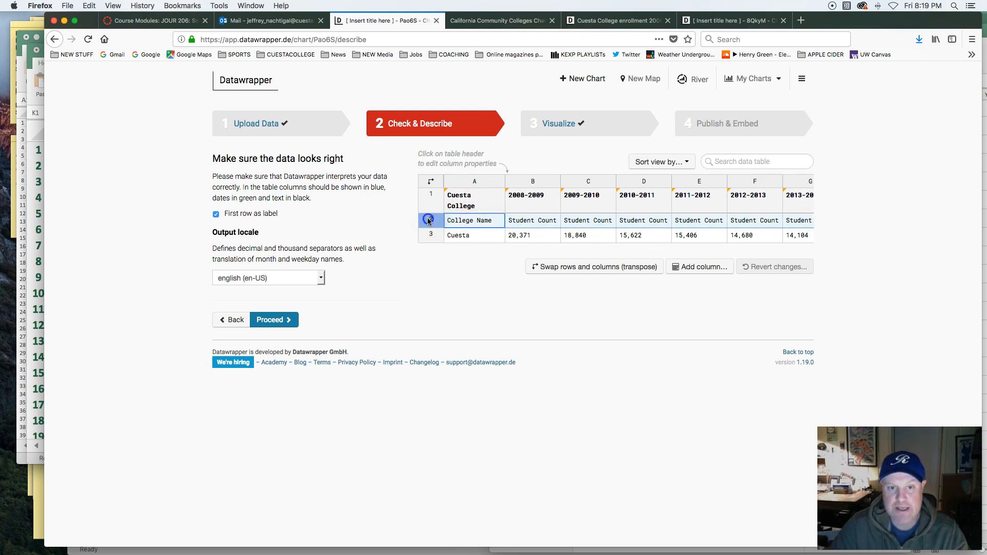
pyautogui.hscroll(5, 509, 219)
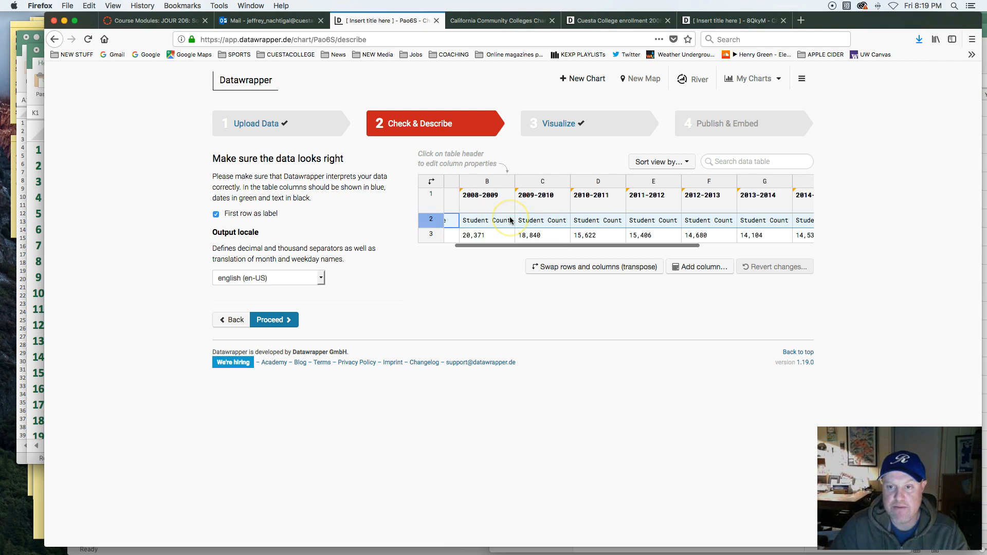
pyautogui.hscroll(-5, 509, 220)
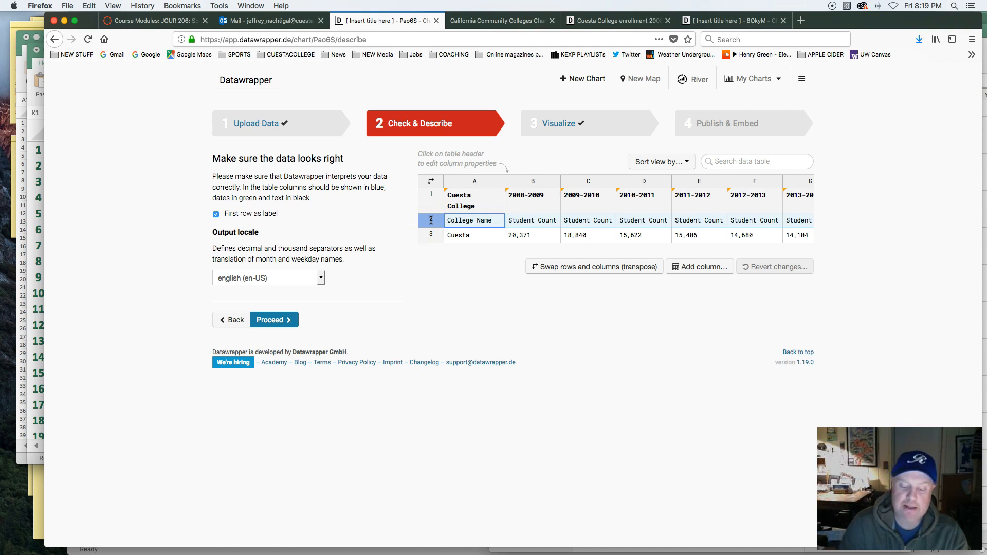
pyautogui.press('Delete')
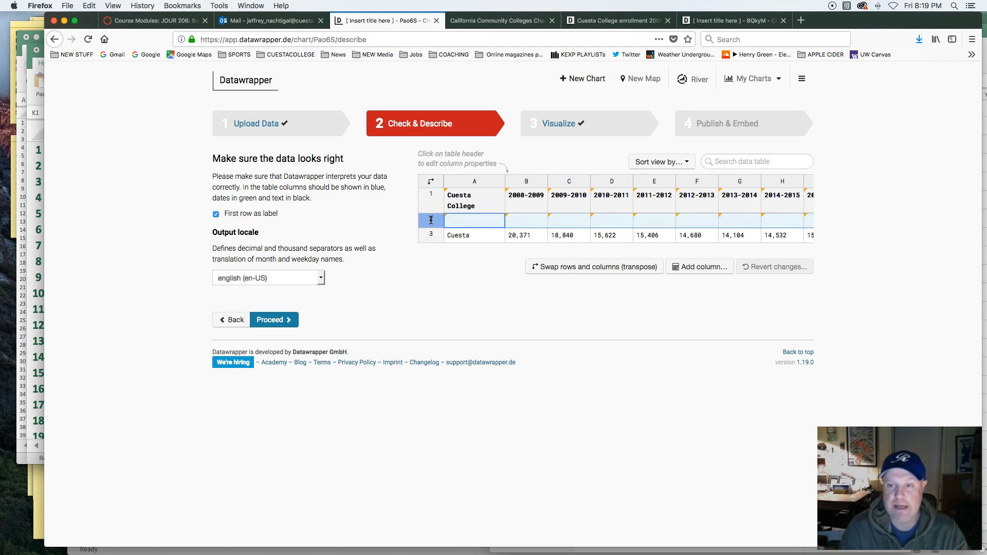
pyautogui.hscroll(3, 604, 223)
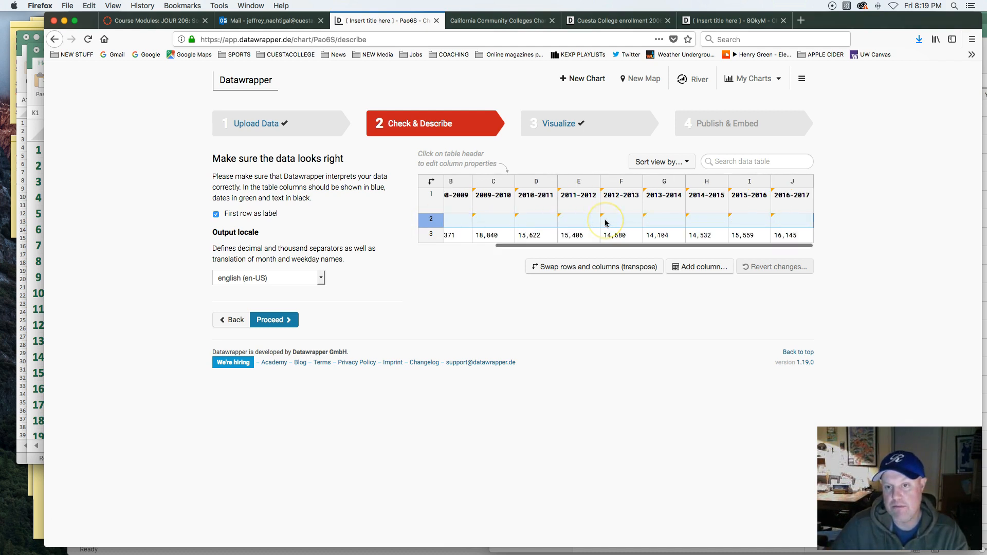
pyautogui.hscroll(-3, 606, 223)
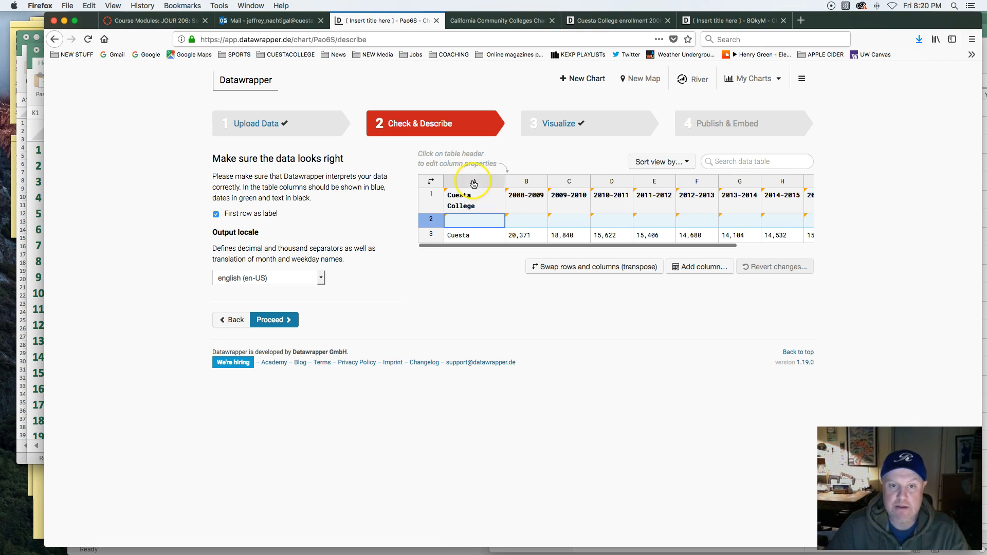
# Step: Check the column type settings of columns A through E and the contents of the 2008-2009 header cell
pyautogui.click(474, 182)
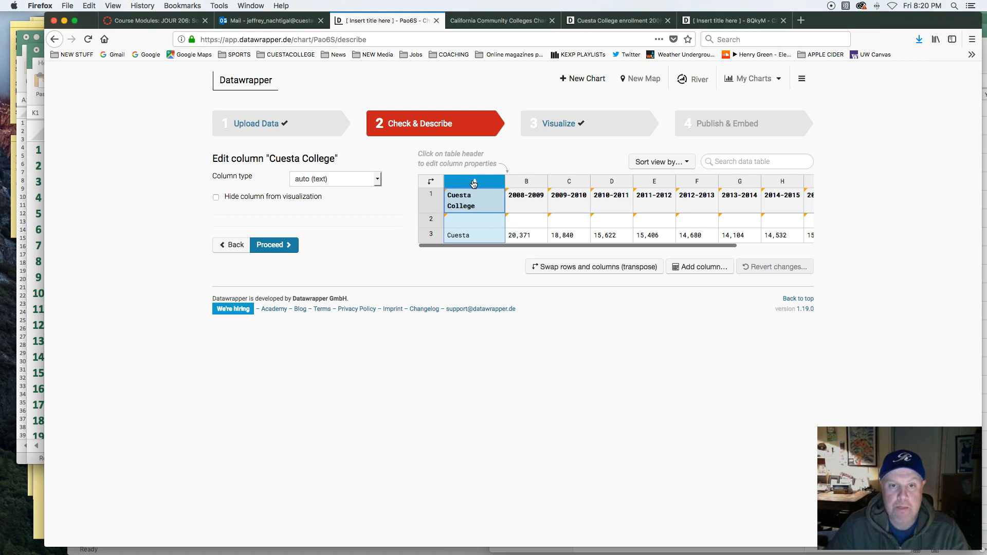
pyautogui.click(525, 182)
pyautogui.click(570, 183)
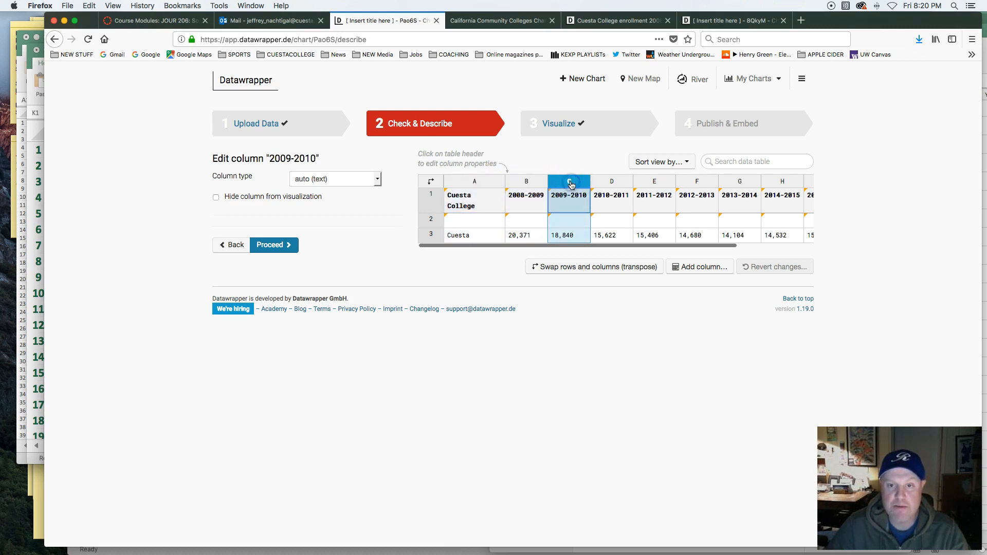
pyautogui.click(609, 183)
pyautogui.click(652, 183)
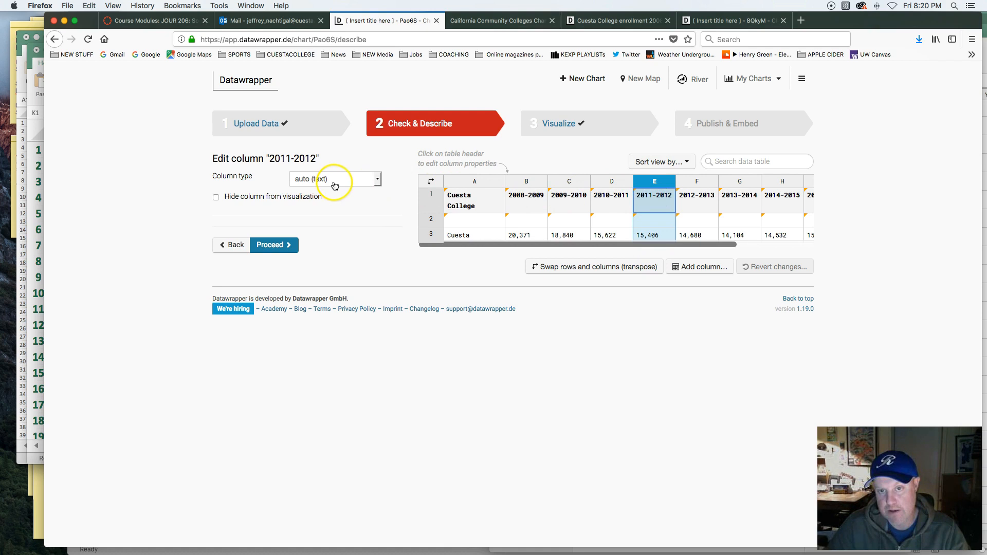
pyautogui.click(612, 160)
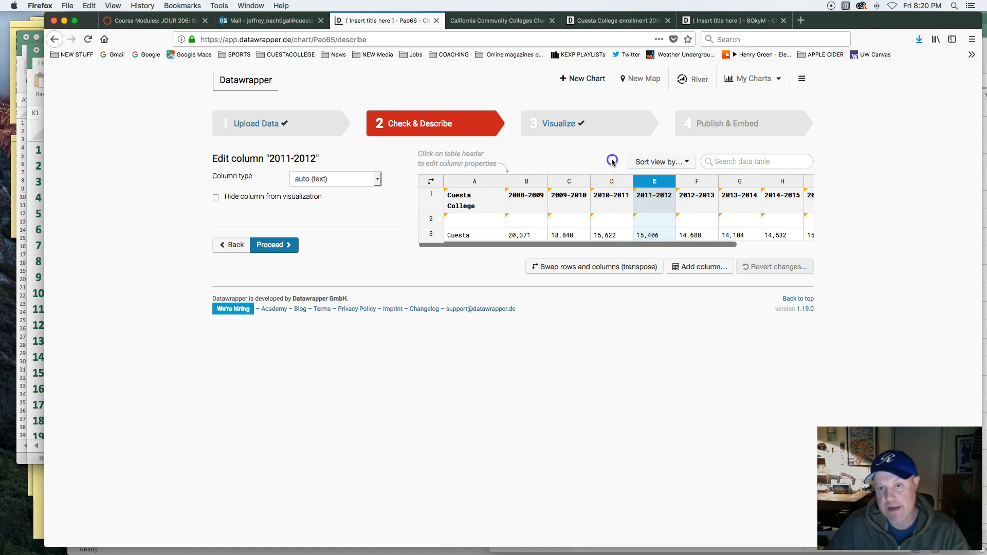
pyautogui.click(519, 195)
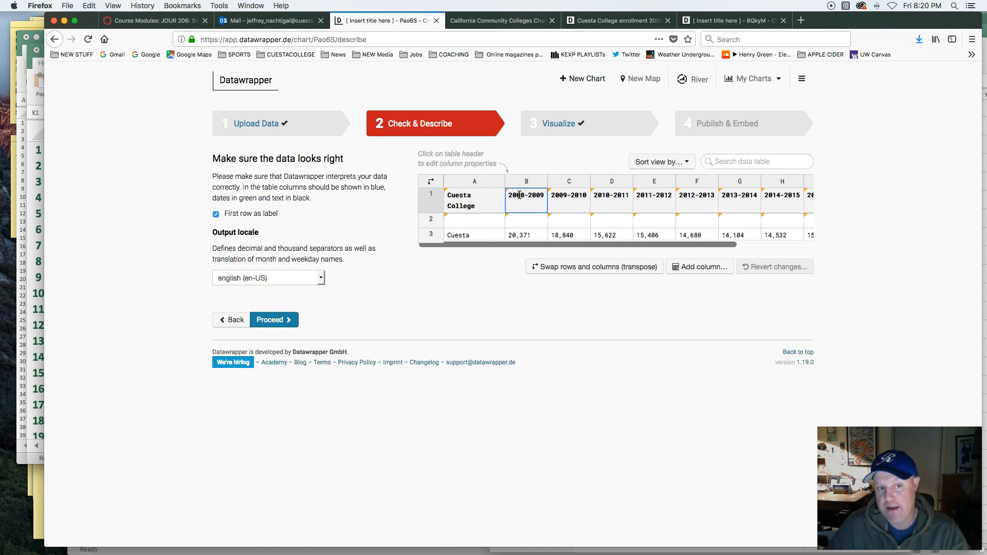
pyautogui.doubleClick(527, 198)
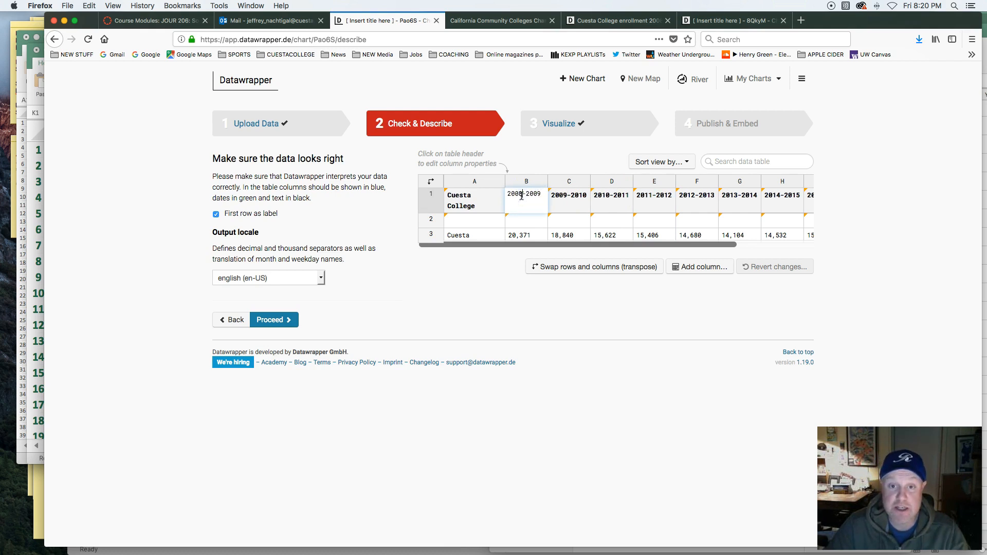
pyautogui.click(525, 183)
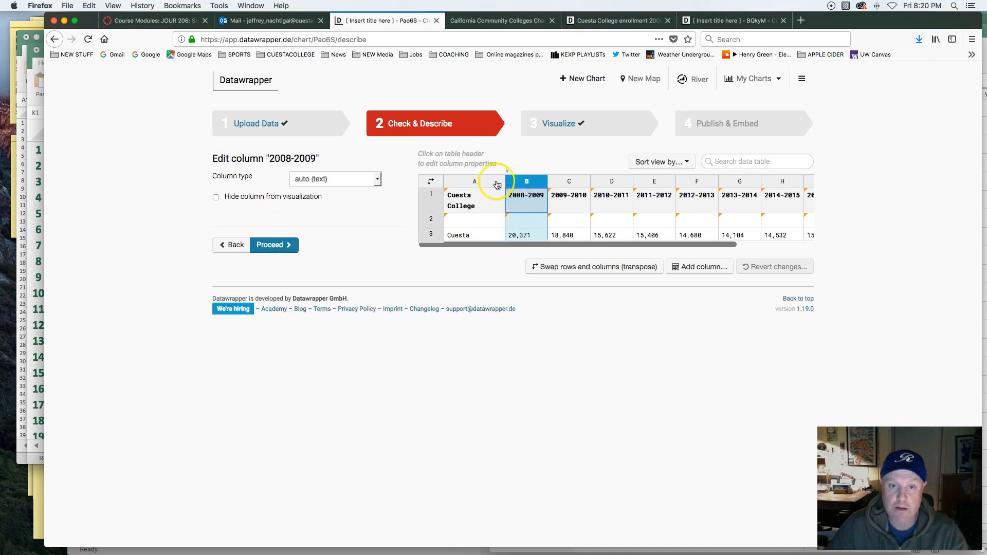
# Step: Set the column type of the Cuesta College column to Text
pyautogui.click(474, 182)
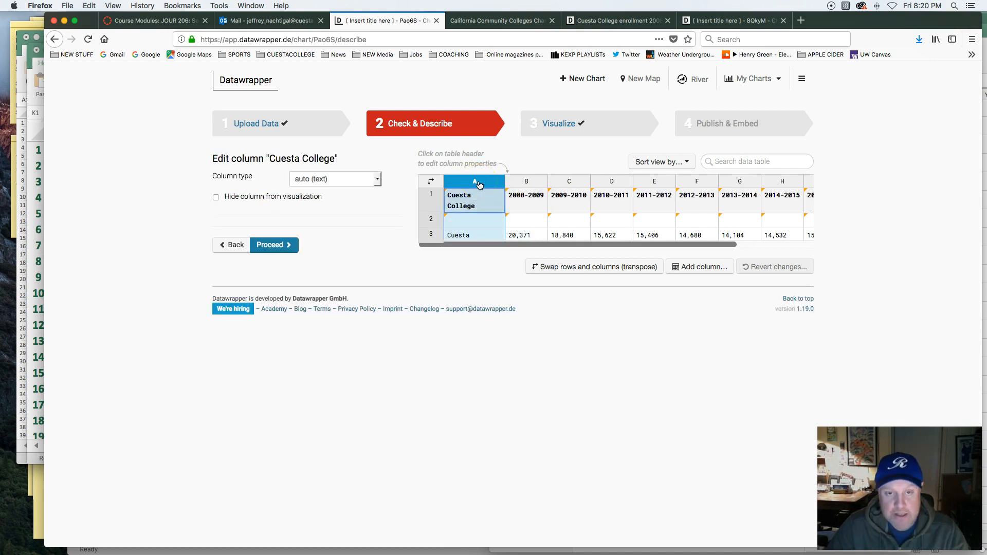
pyautogui.click(378, 179)
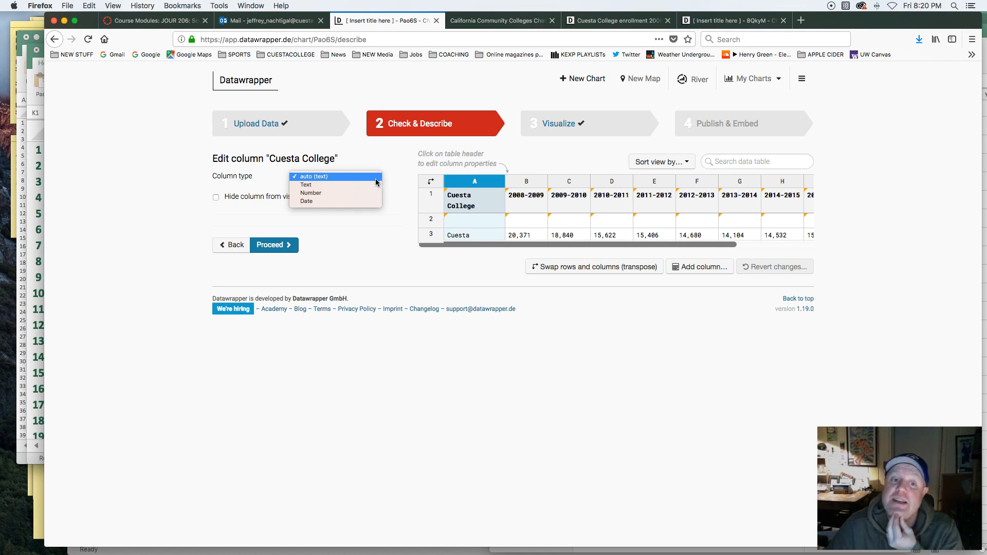
pyautogui.click(356, 193)
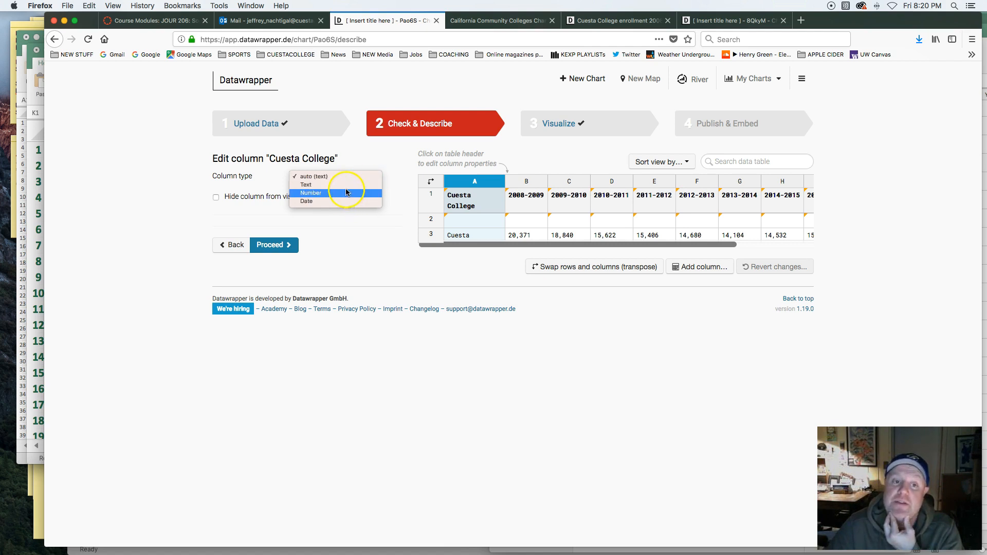
pyautogui.click(345, 185)
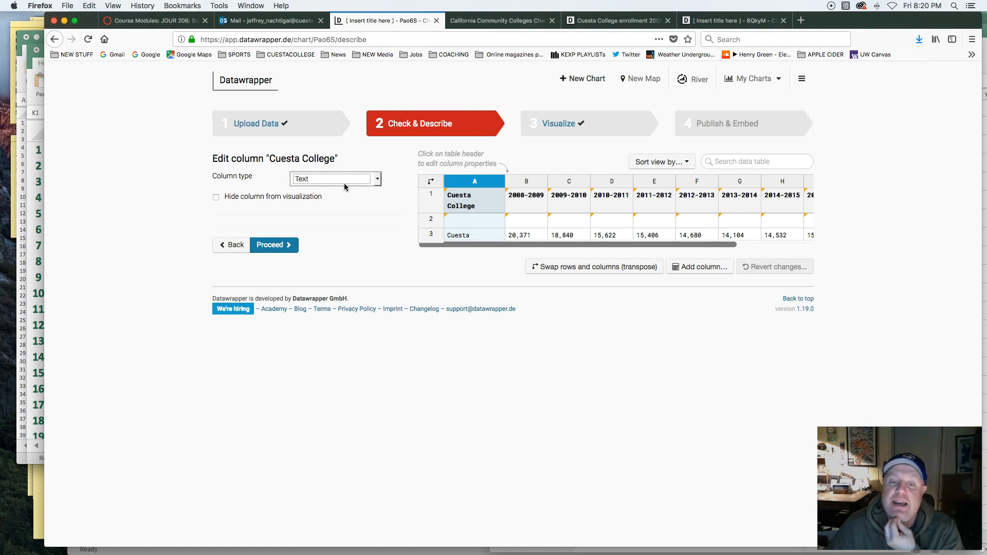
pyautogui.click(460, 200)
# Step: Set the column type of the 2008-2009 column to Date
pyautogui.click(526, 183)
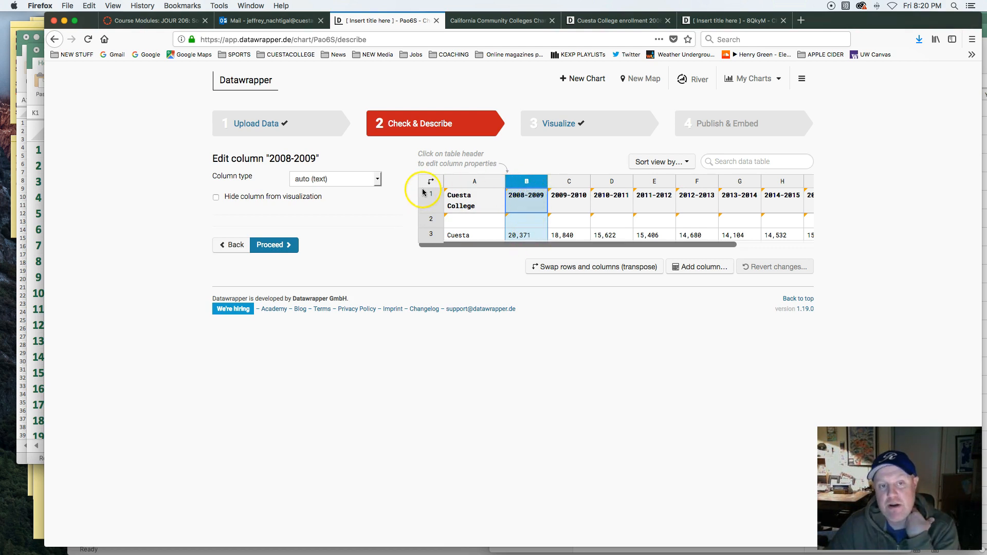
pyautogui.click(378, 179)
pyautogui.click(374, 193)
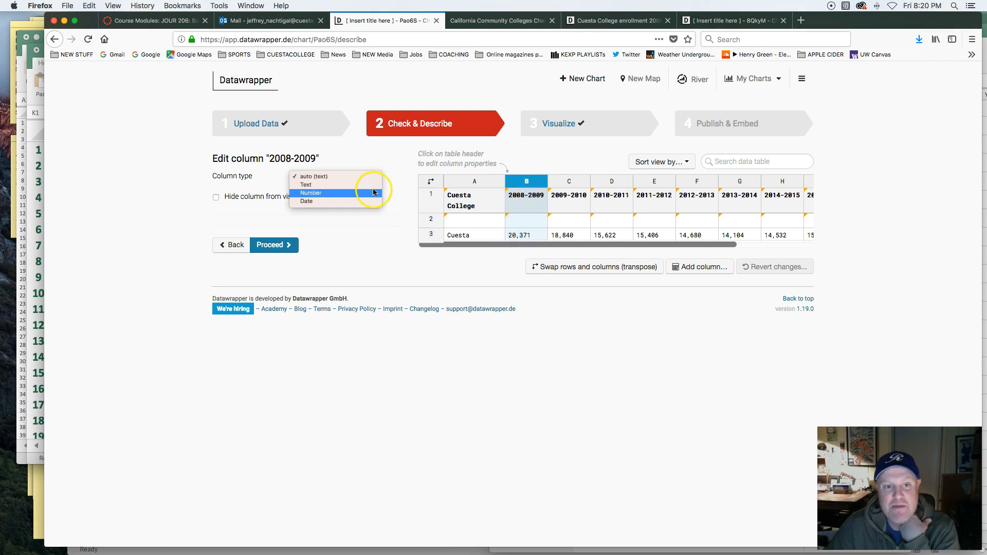
pyautogui.click(370, 201)
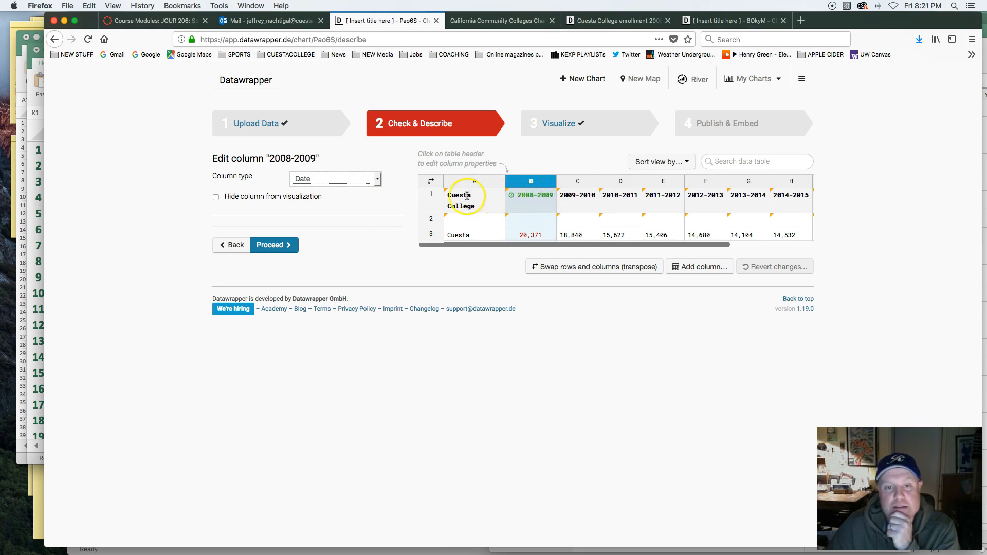
# Step: Check the Cuesta College column's type and set the column type of the 2009-2010 column to Number
pyautogui.click(465, 198)
pyautogui.click(474, 185)
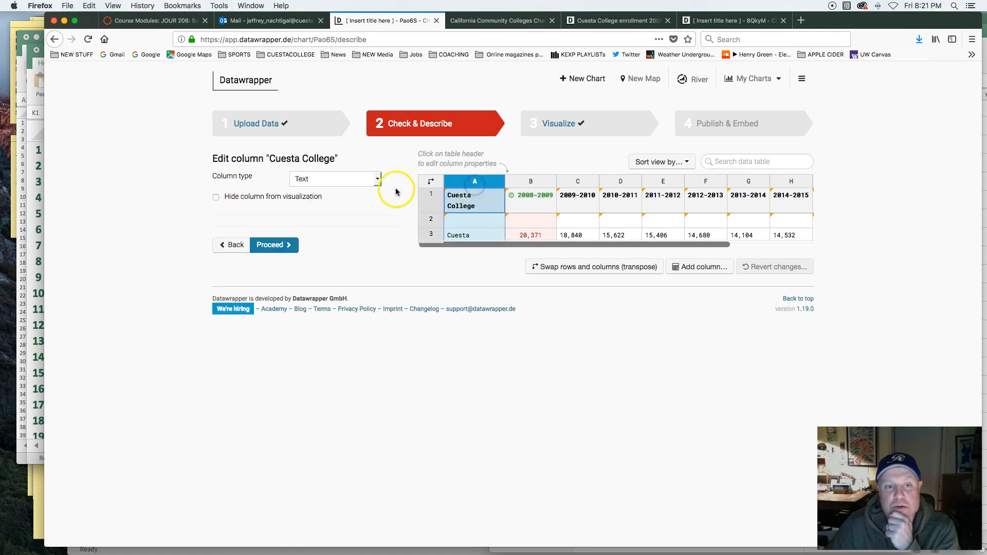
pyautogui.click(578, 186)
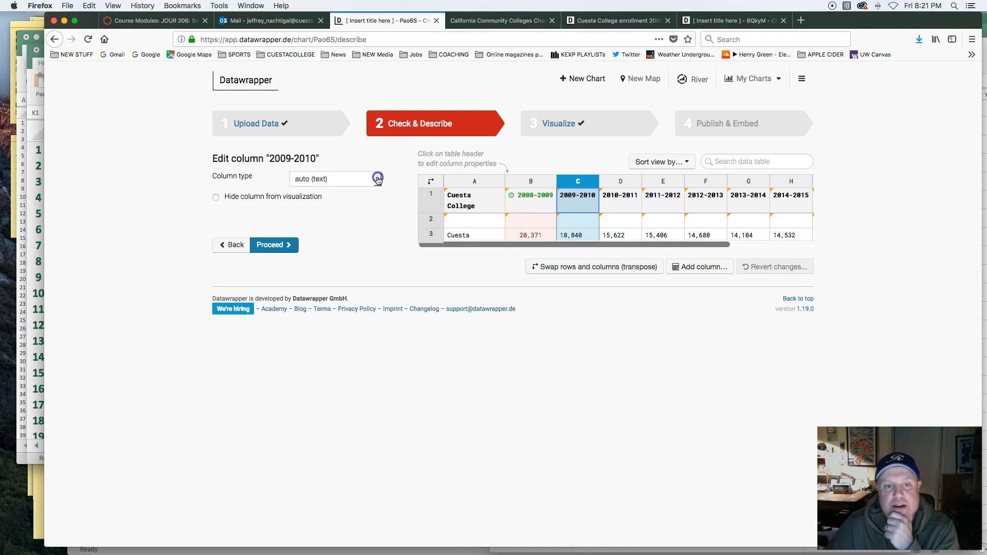
pyautogui.click(377, 180)
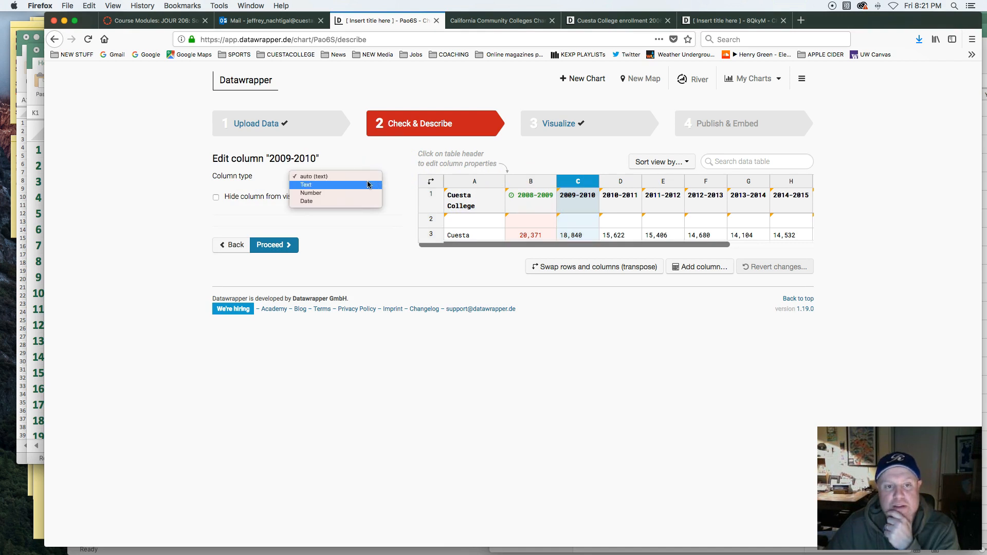
pyautogui.click(352, 193)
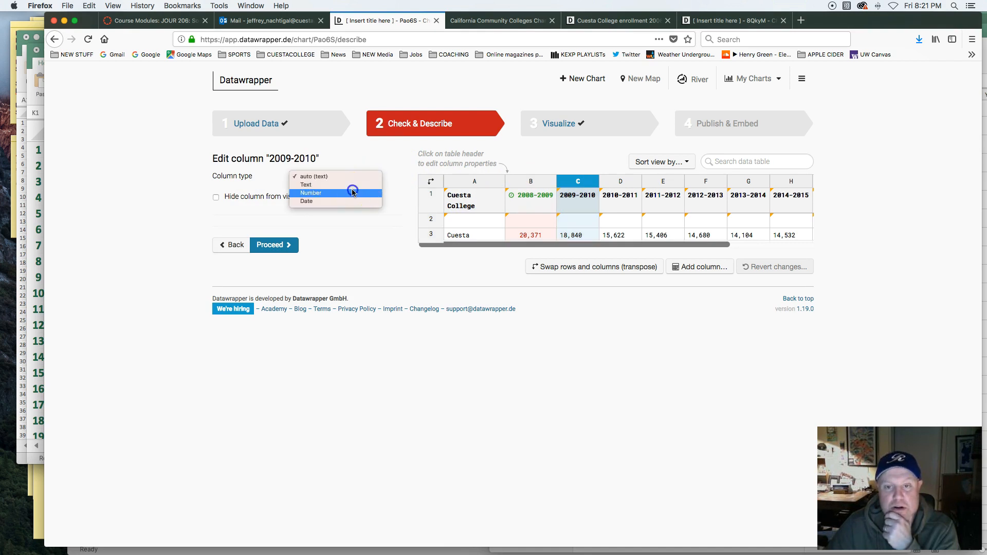
pyautogui.click(838, 213)
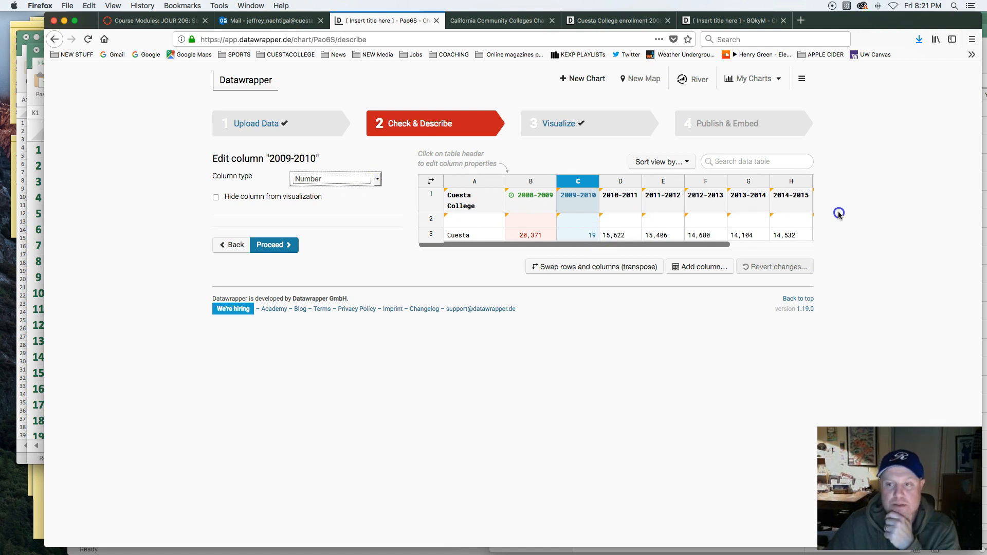
pyautogui.click(583, 156)
# Step: Set the column type of the 2009-2010 column back to auto
pyautogui.click(619, 182)
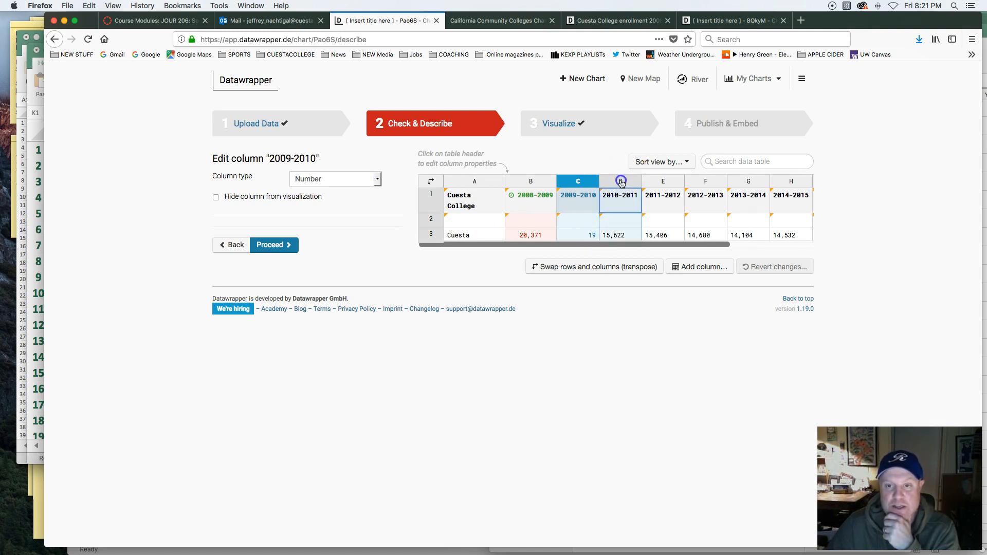
pyautogui.click(590, 160)
pyautogui.click(576, 195)
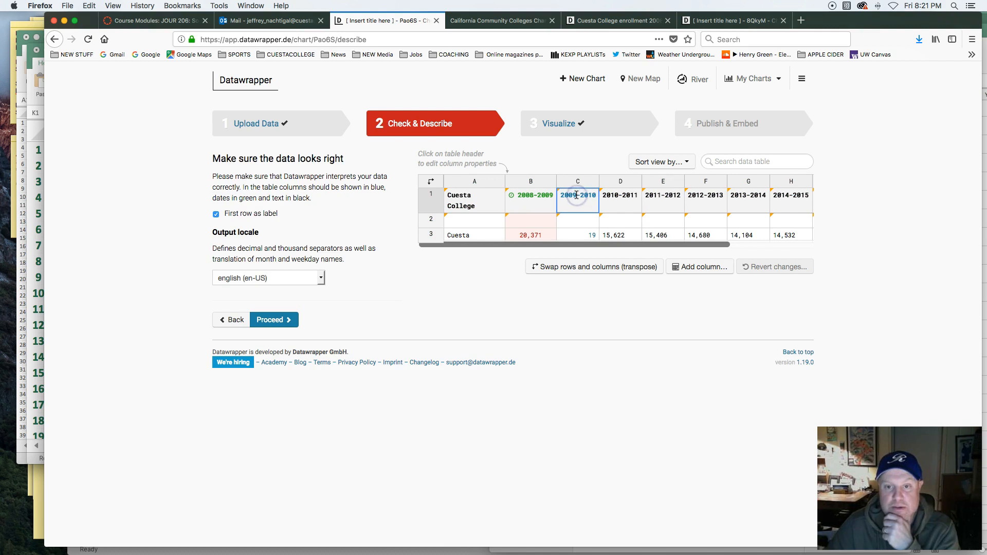
pyautogui.click(458, 194)
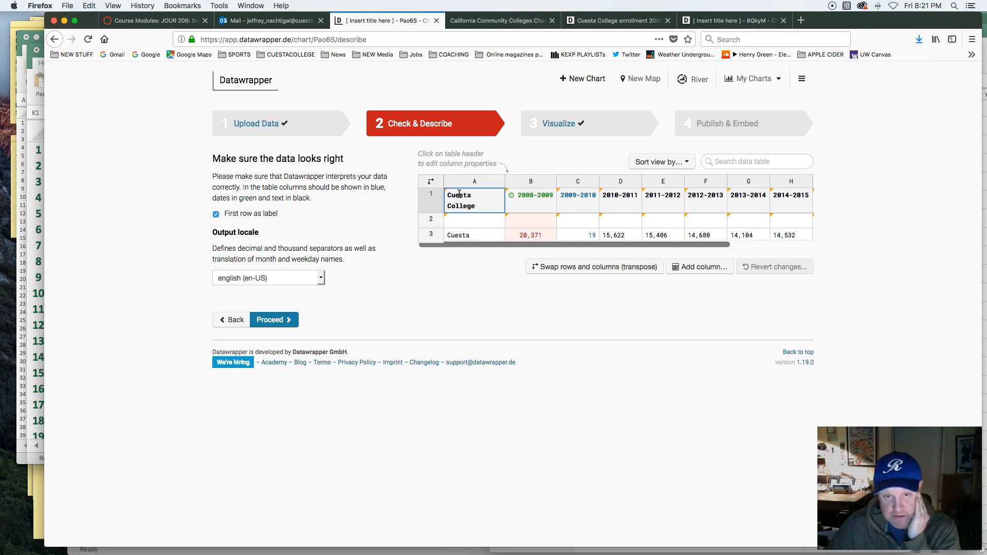
pyautogui.click(577, 182)
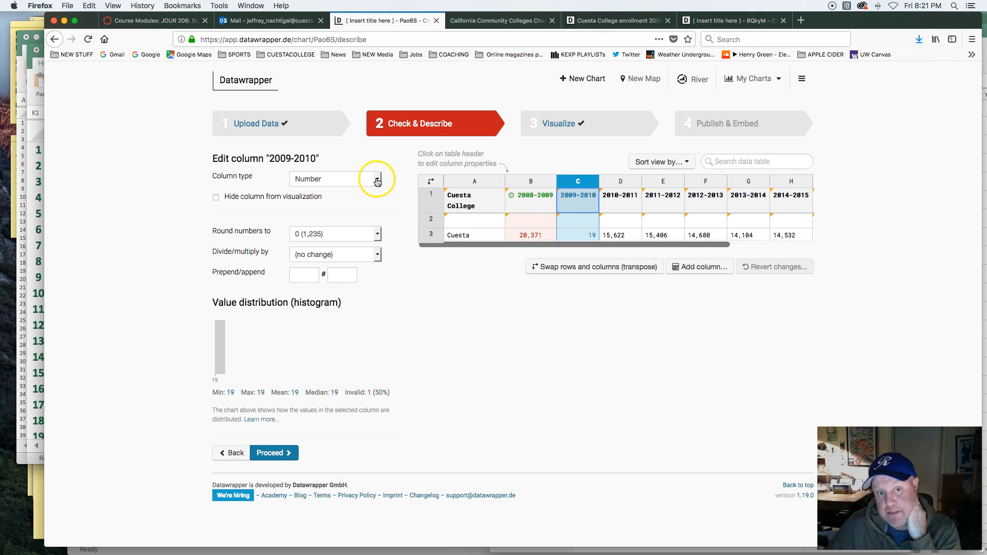
pyautogui.click(376, 179)
pyautogui.click(375, 160)
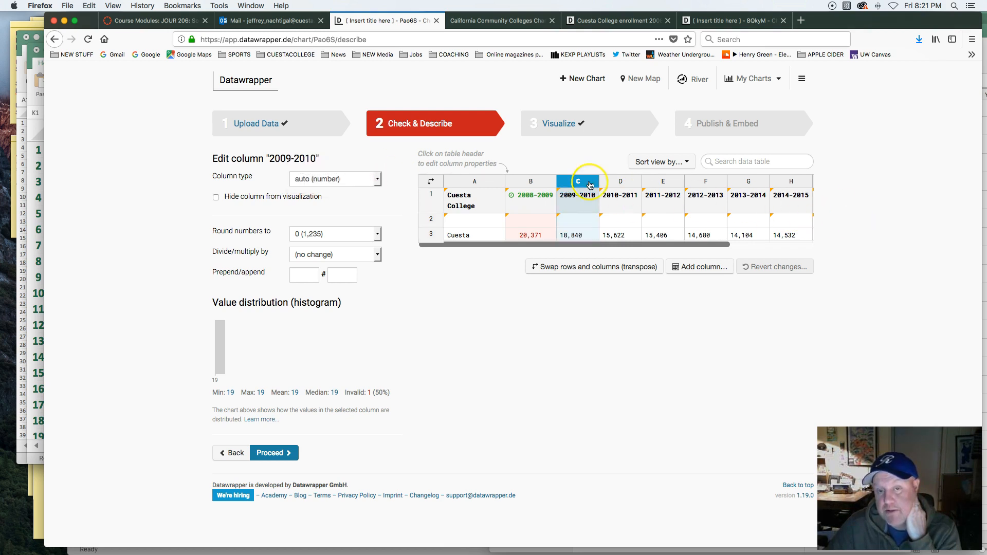
# Step: Go on to visualizing the data, try Column Chart, and switch the chart type to Bar Chart
pyautogui.click(555, 125)
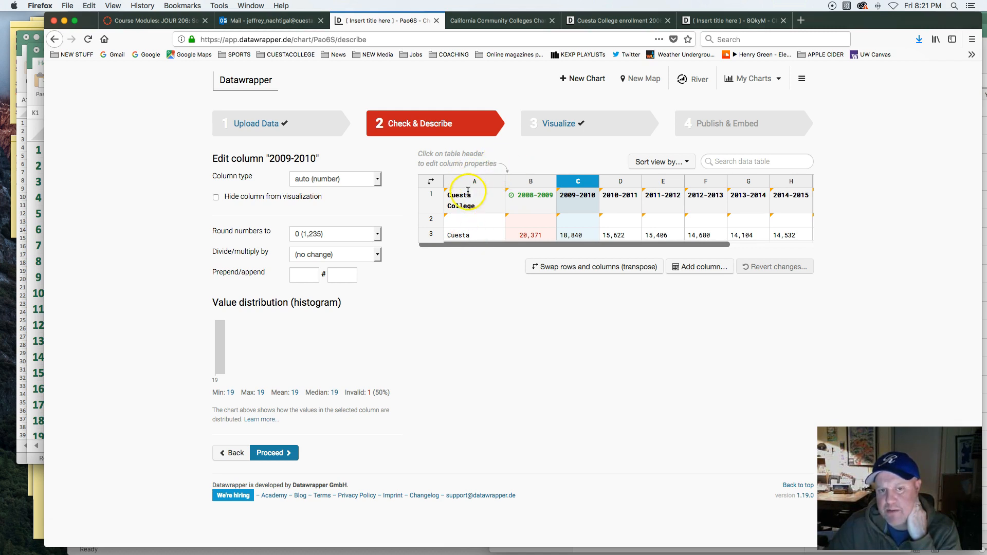
pyautogui.click(565, 125)
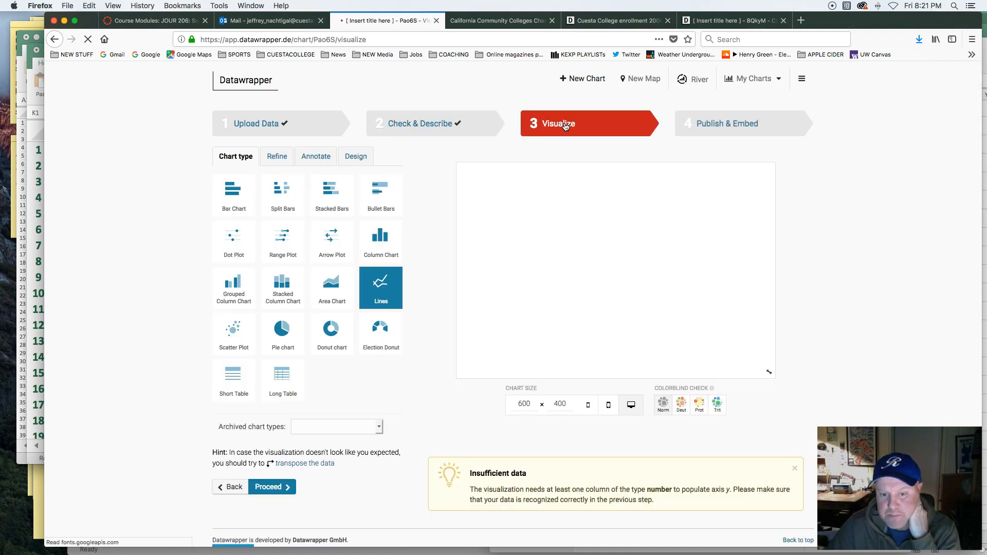
pyautogui.moveTo(516, 489); pyautogui.dragTo(751, 491)
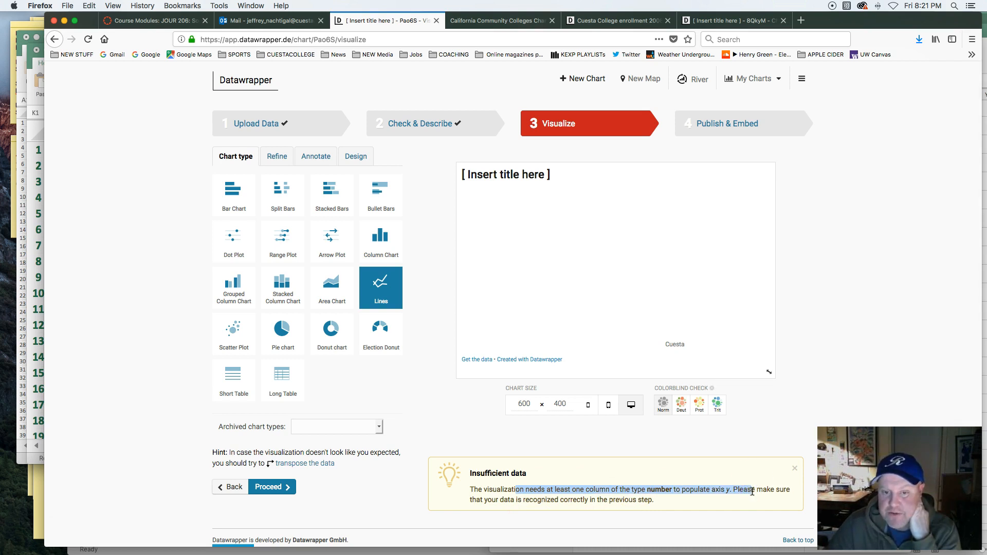
pyautogui.click(382, 250)
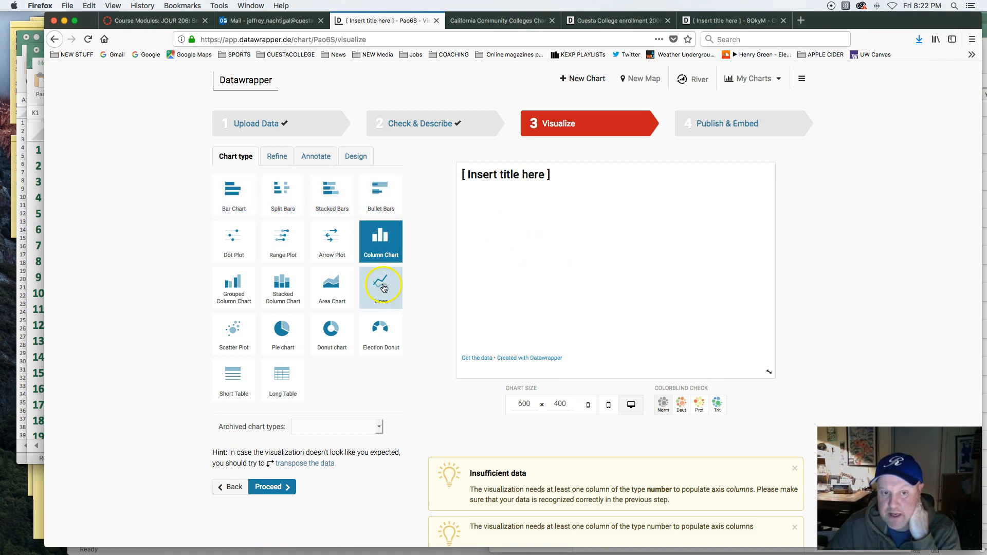
pyautogui.click(389, 245)
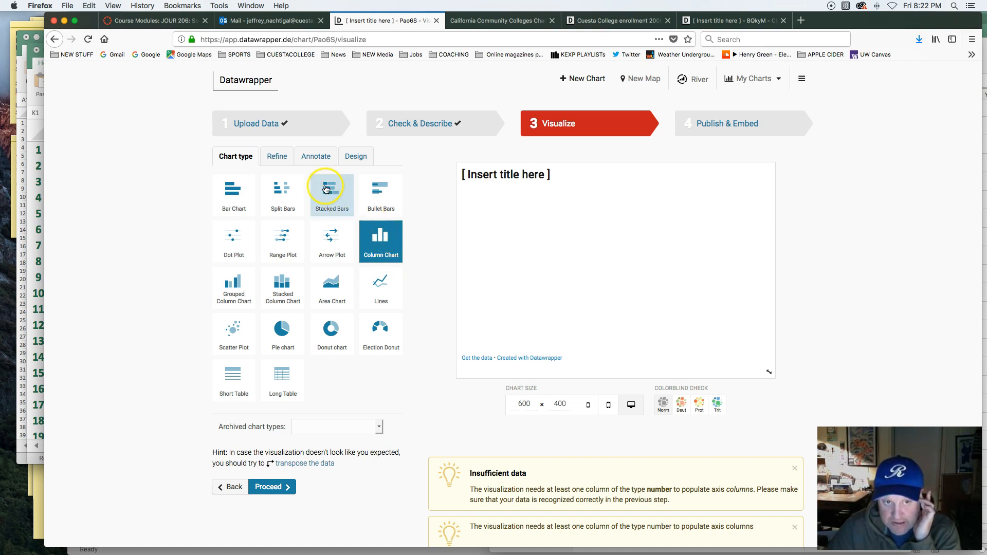
pyautogui.click(230, 192)
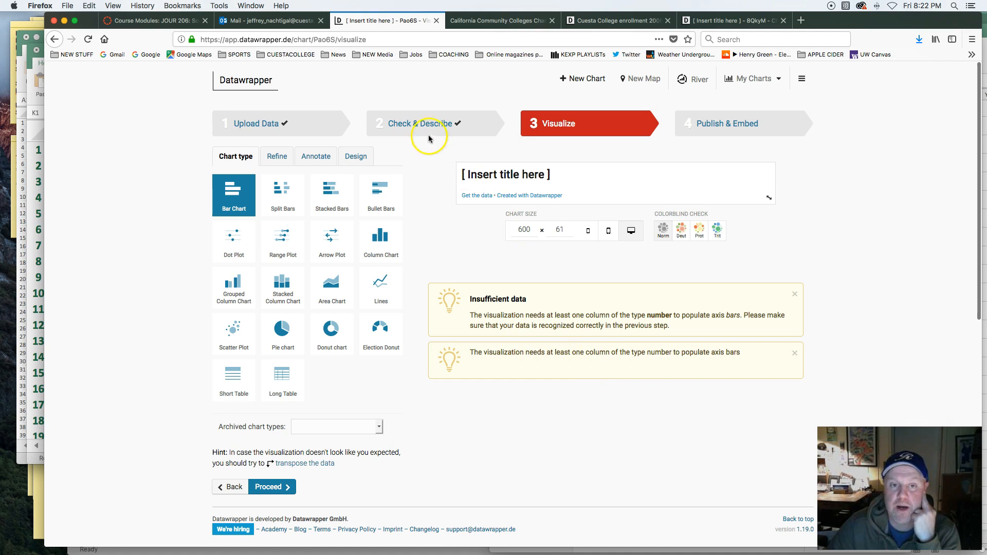
# Step: Return to checking the data and transpose the table so the school years run down the rows
pyautogui.click(410, 126)
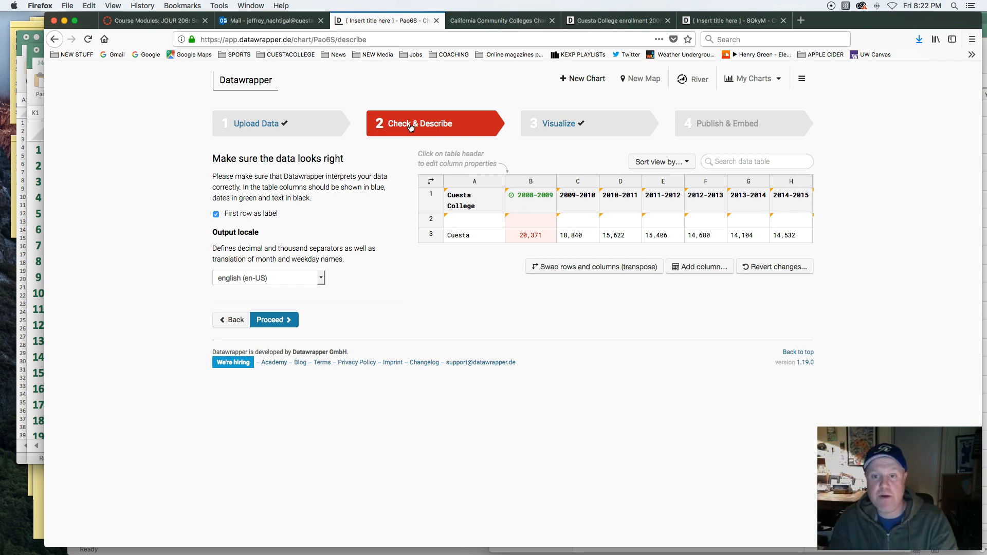
pyautogui.click(409, 125)
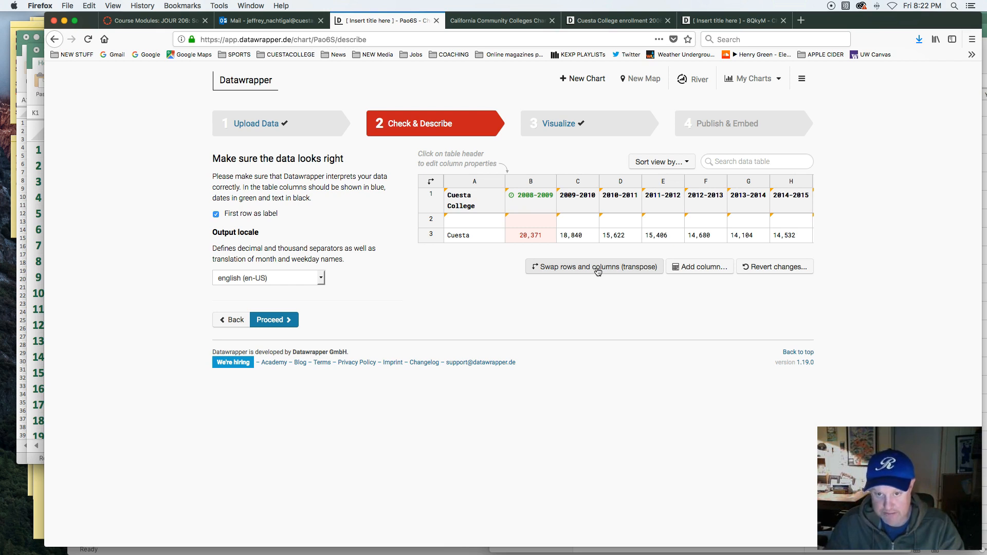
pyautogui.click(597, 268)
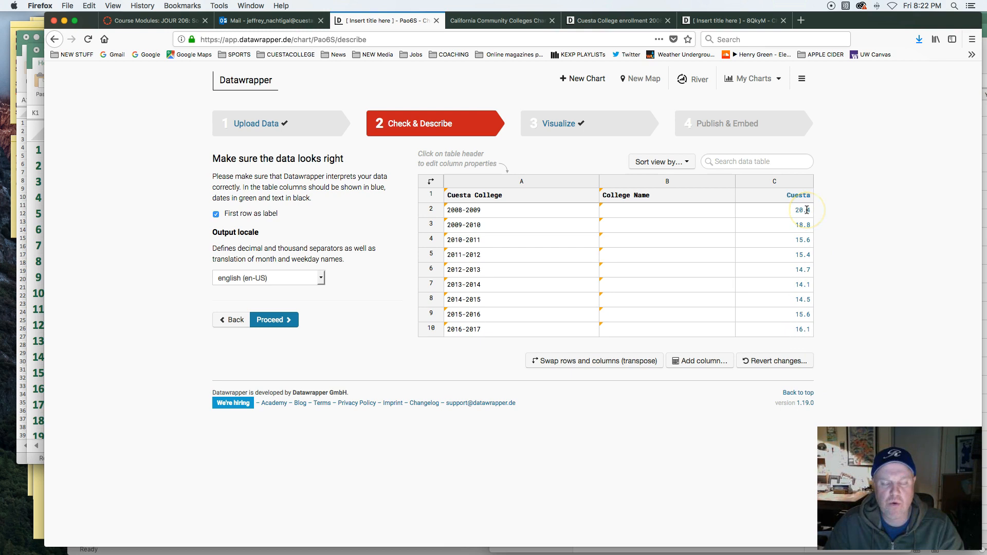
pyautogui.click(648, 360)
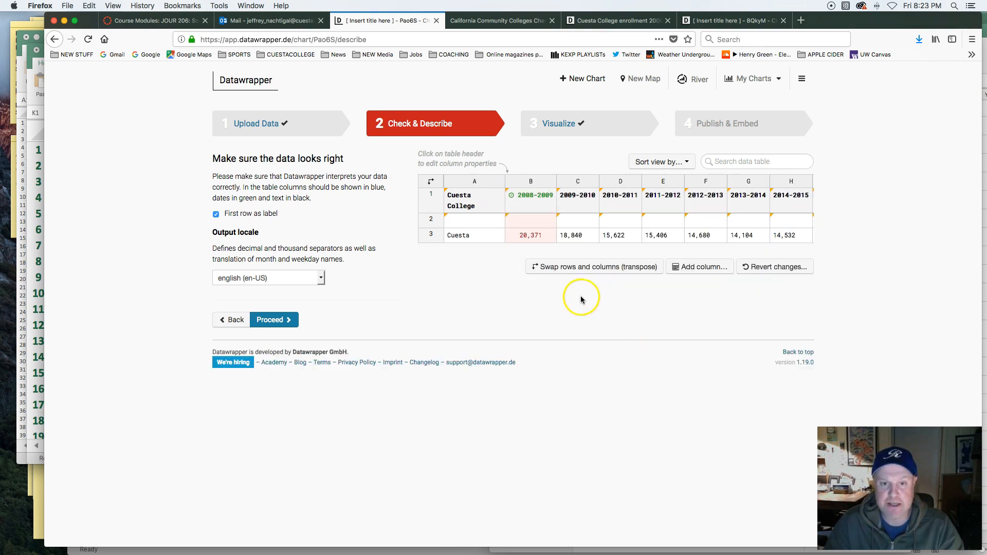
pyautogui.click(541, 235)
pyautogui.click(568, 235)
pyautogui.click(611, 235)
pyautogui.click(658, 235)
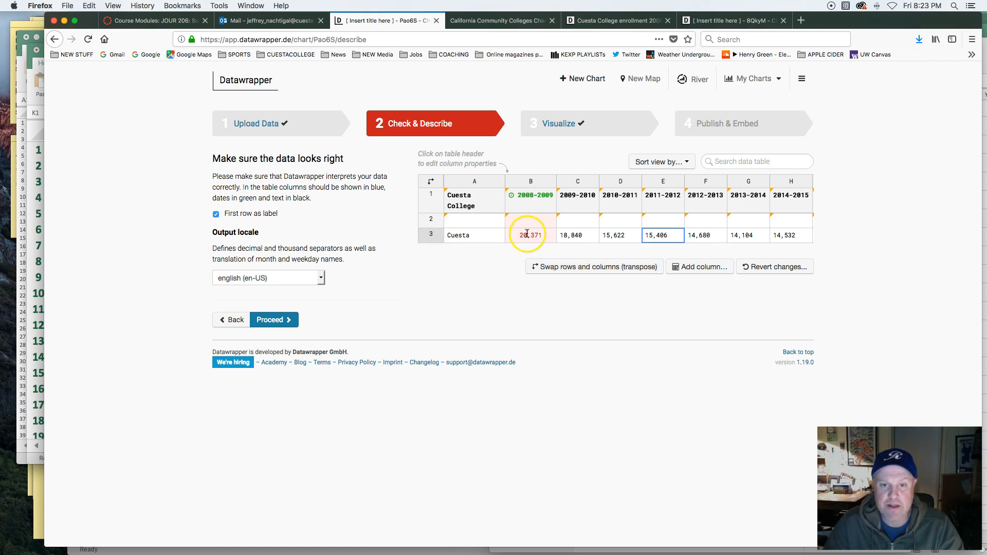
pyautogui.click(592, 266)
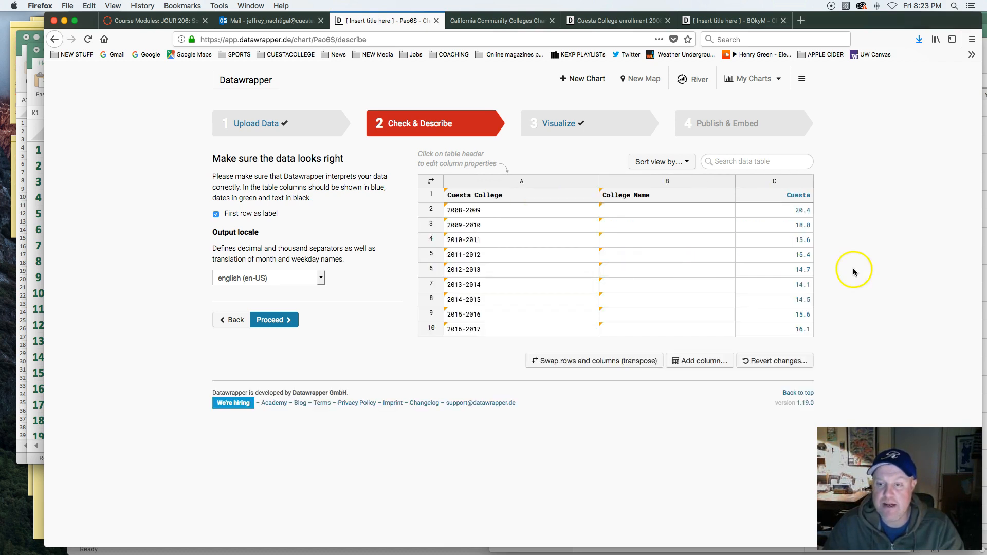
# Step: Check the Cuesta column's values for each school year from 2008-2009 through 2016-2017
pyautogui.click(800, 210)
pyautogui.click(804, 224)
pyautogui.click(804, 240)
pyautogui.click(806, 254)
pyautogui.click(806, 269)
pyautogui.click(803, 285)
pyautogui.click(804, 299)
pyautogui.click(804, 314)
pyautogui.click(803, 329)
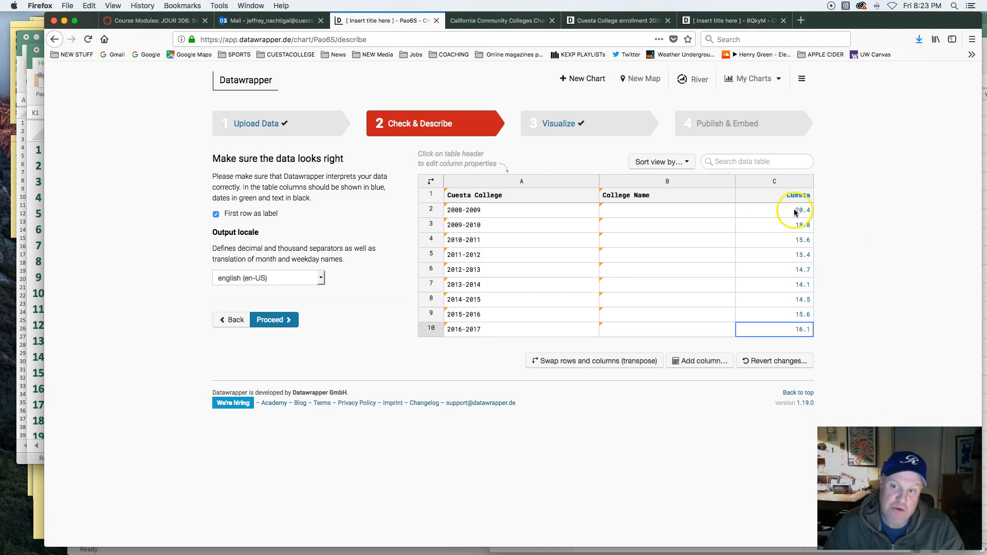
# Step: Set the column type of the Cuesta College column to Date
pyautogui.click(463, 211)
pyautogui.click(522, 180)
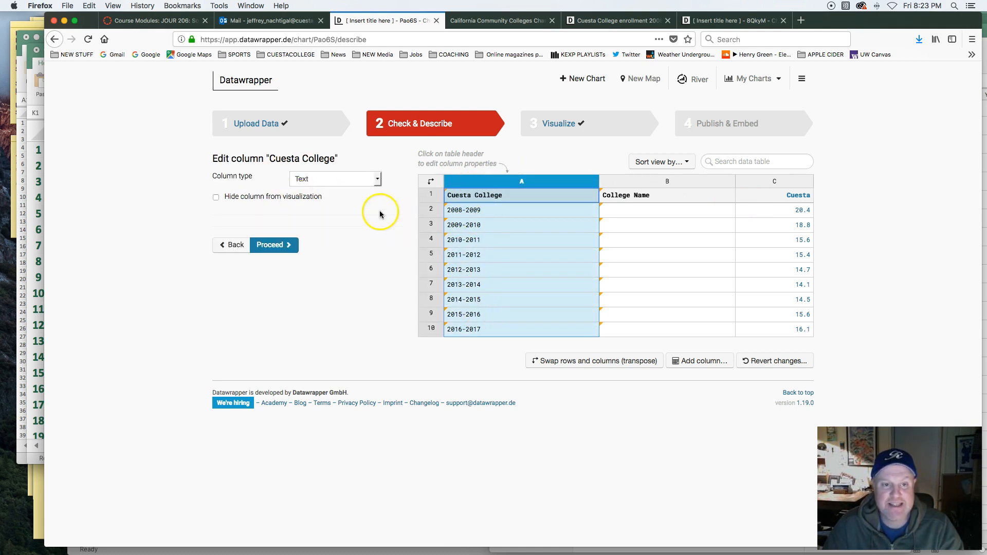
pyautogui.click(371, 188)
pyautogui.click(337, 194)
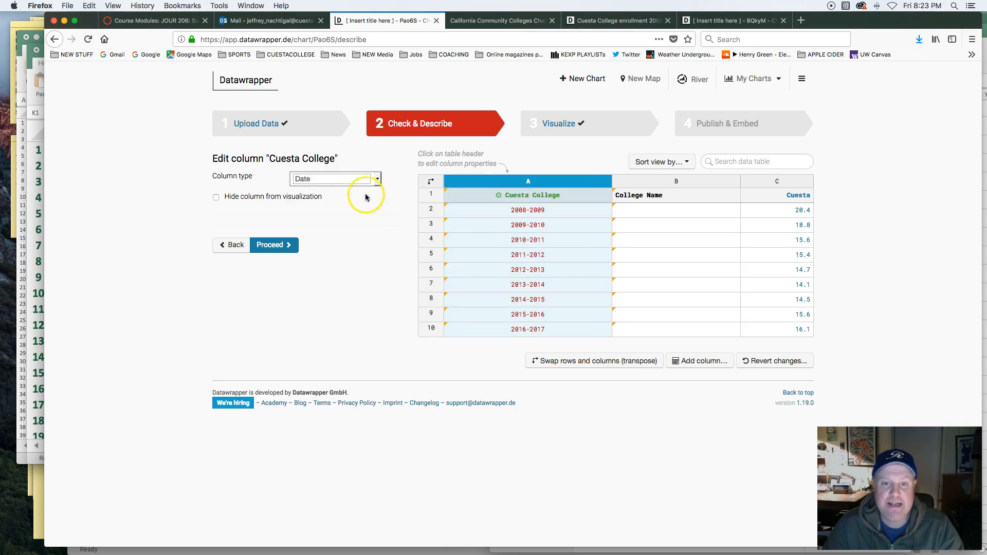
# Step: Rename the school-year column's header to "Cuesta College Years" and hide the College Name column from the visualization
pyautogui.click(520, 196)
pyautogui.doubleClick(520, 196)
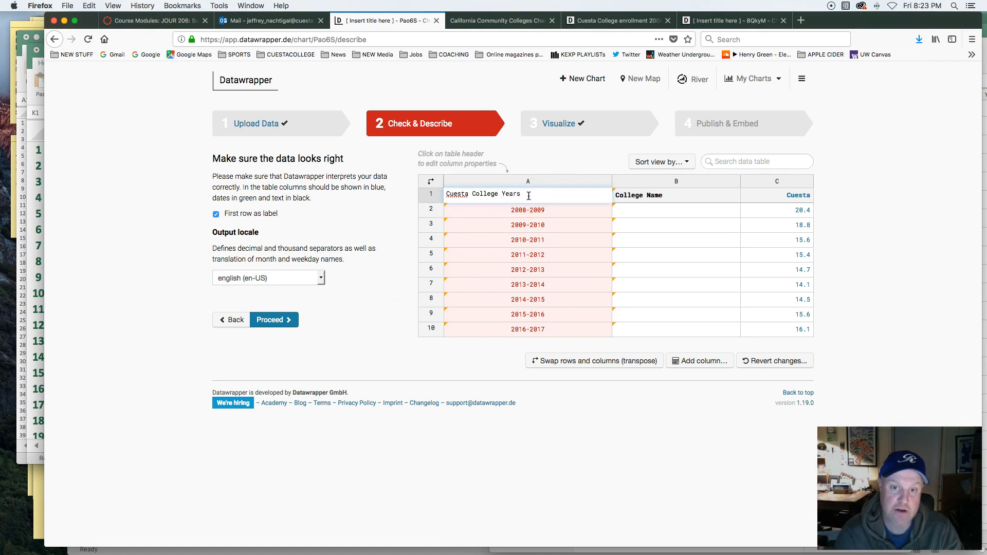
pyautogui.press('Return')
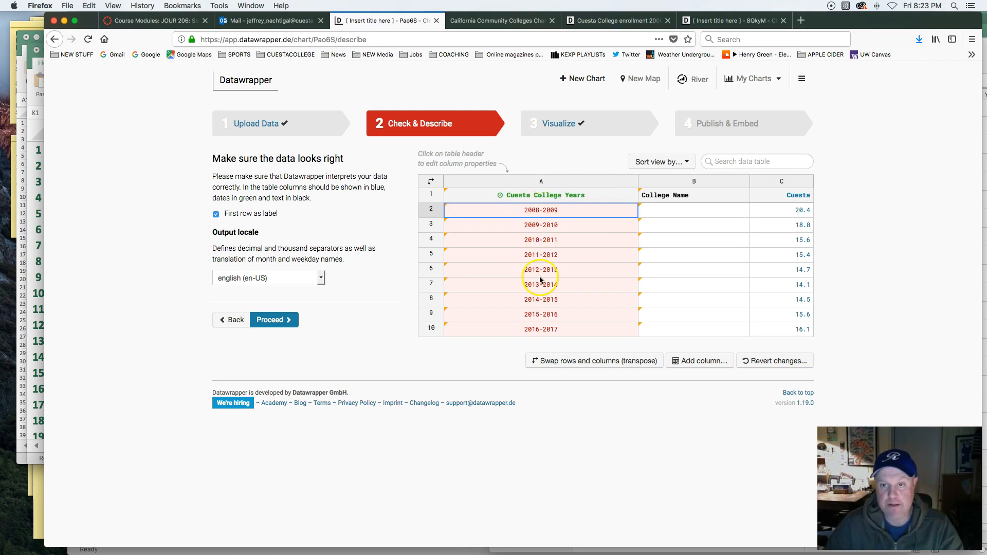
pyautogui.click(694, 182)
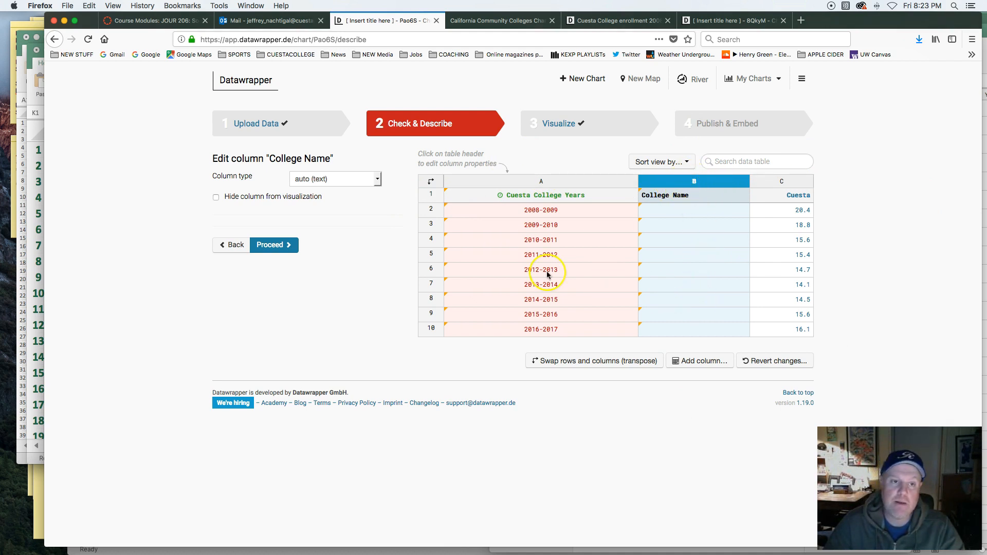
pyautogui.click(216, 198)
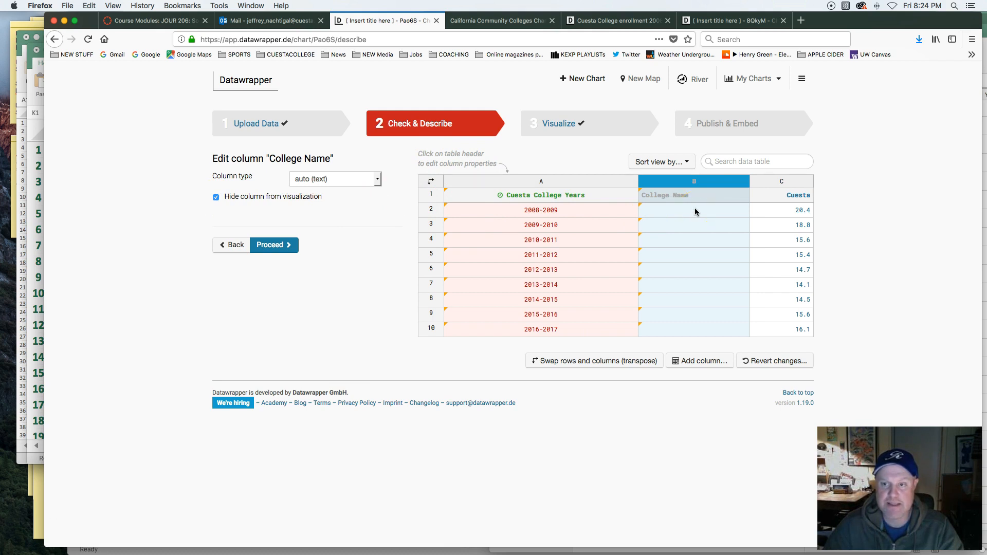
# Step: Set the column type of the Cuesta column to Number
pyautogui.click(785, 205)
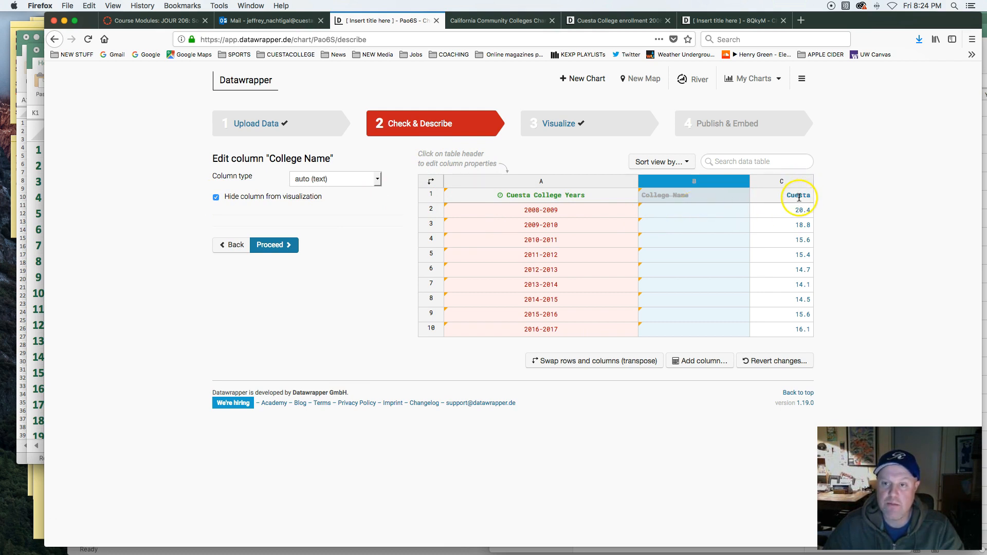
pyautogui.click(804, 210)
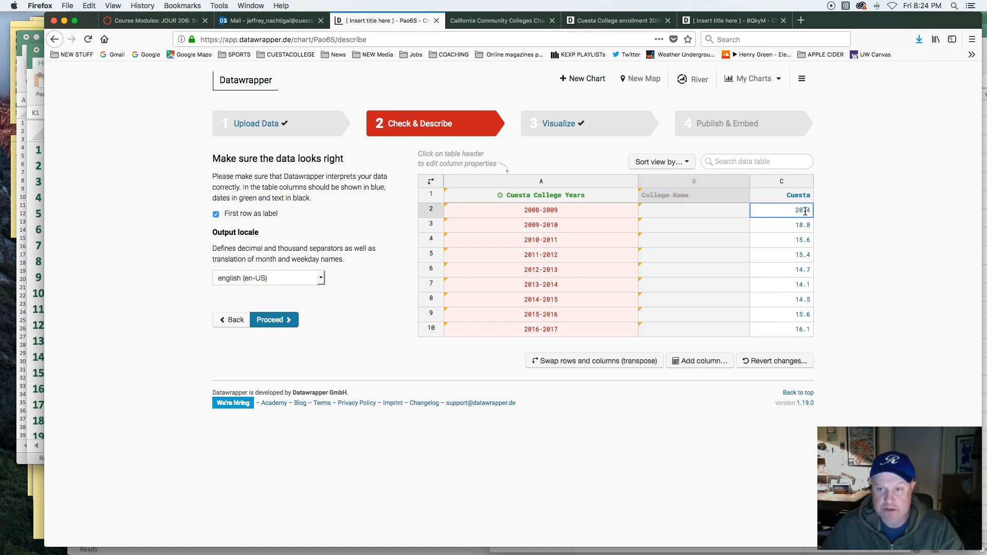
pyautogui.click(784, 182)
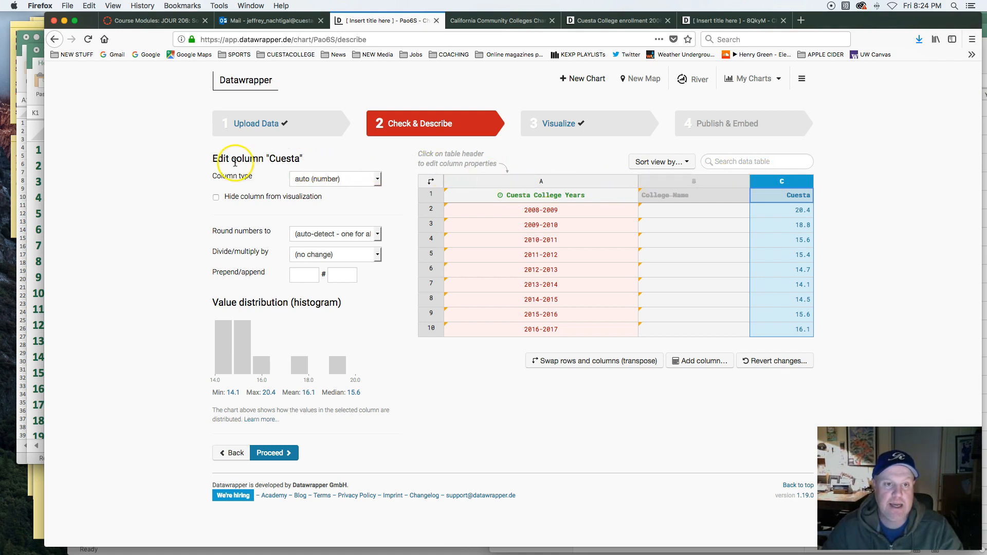
pyautogui.click(334, 180)
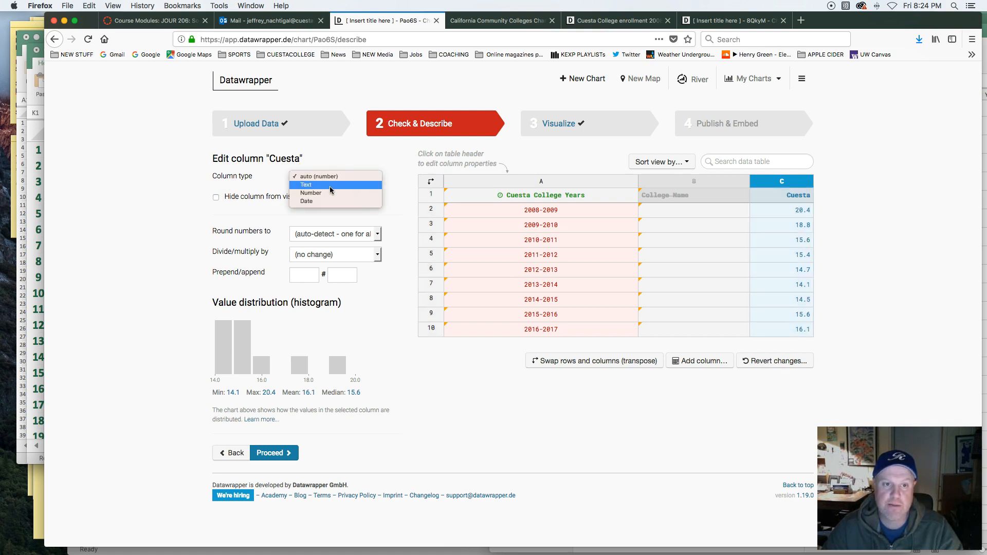
pyautogui.click(331, 192)
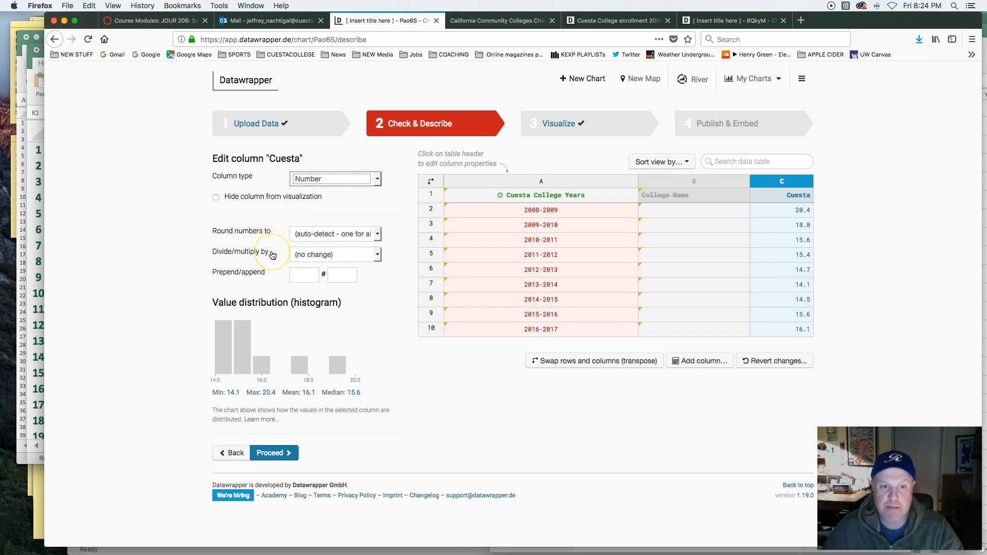
# Step: Multiply the Cuesta column's values by 1000
pyautogui.click(378, 257)
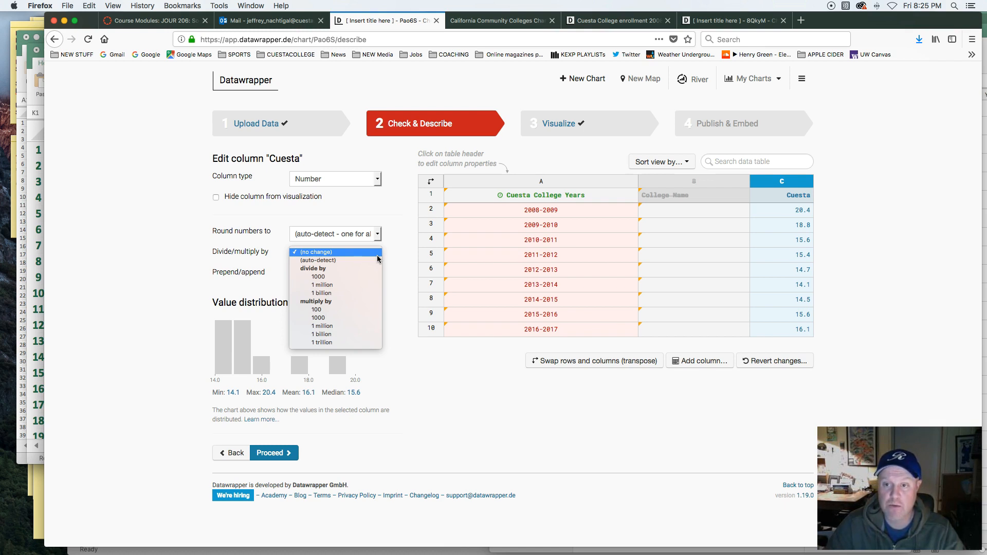
pyautogui.click(353, 317)
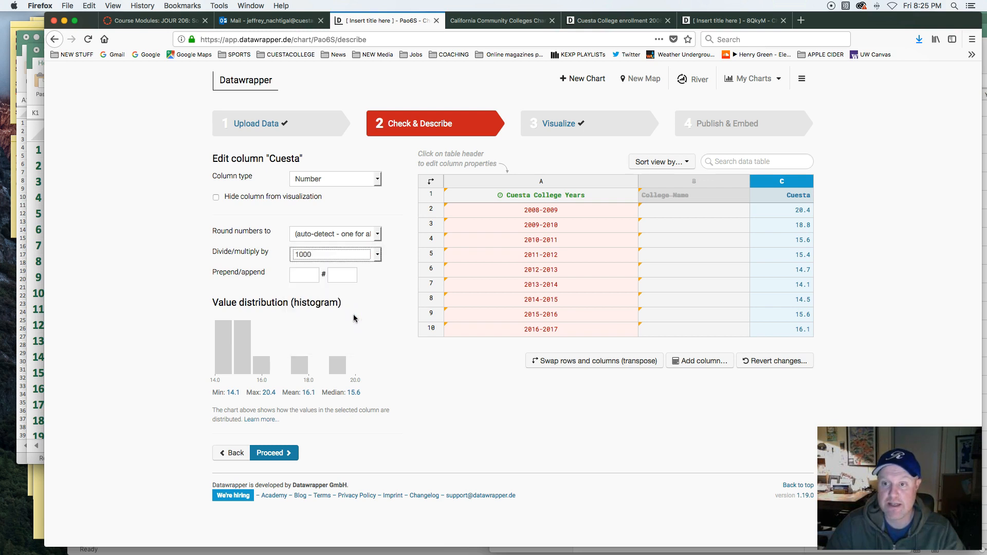
pyautogui.click(378, 257)
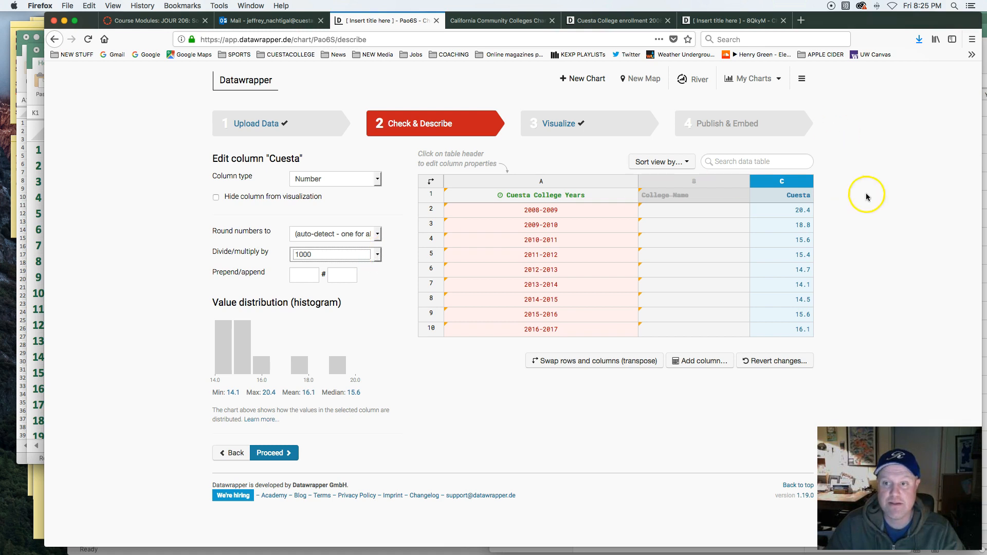
pyautogui.click(779, 183)
pyautogui.click(780, 182)
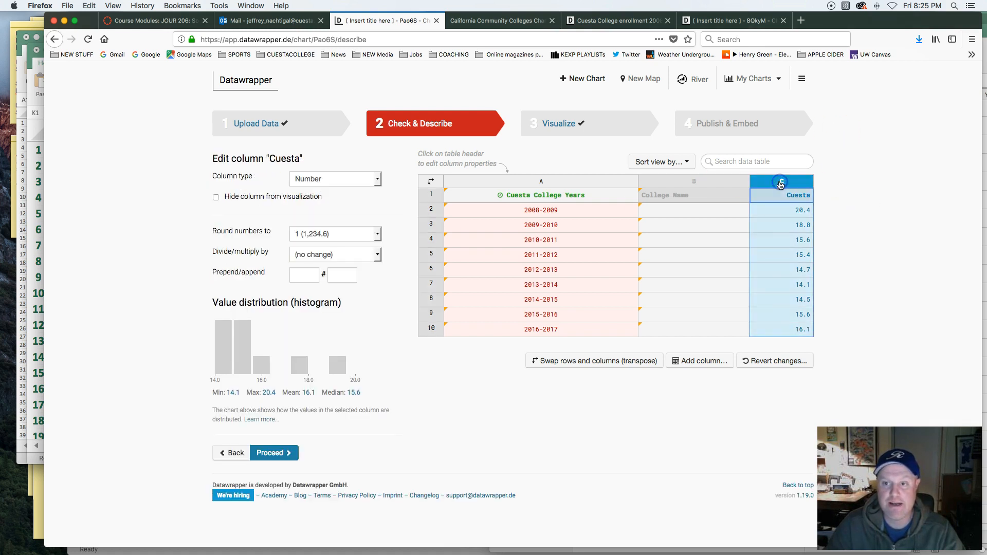
pyautogui.click(377, 257)
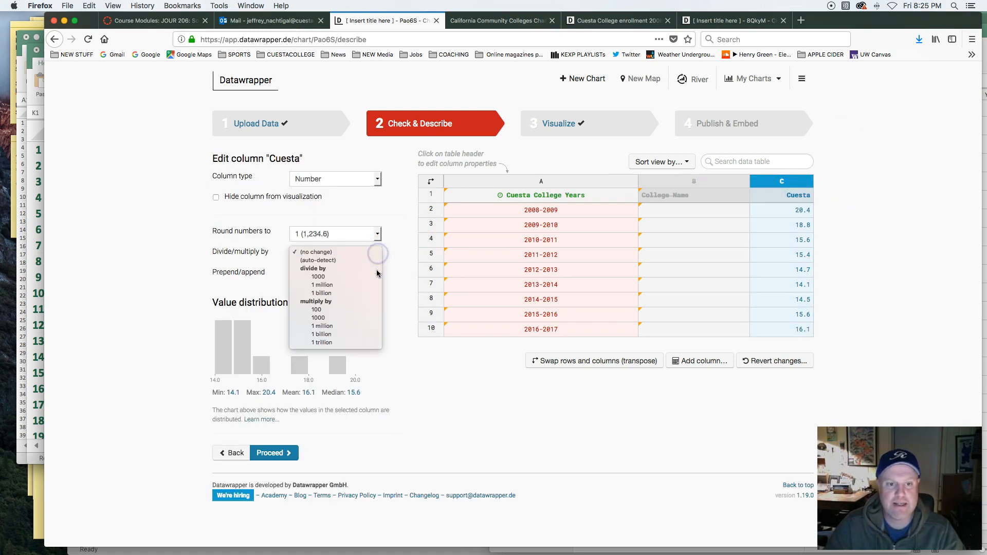
pyautogui.click(370, 319)
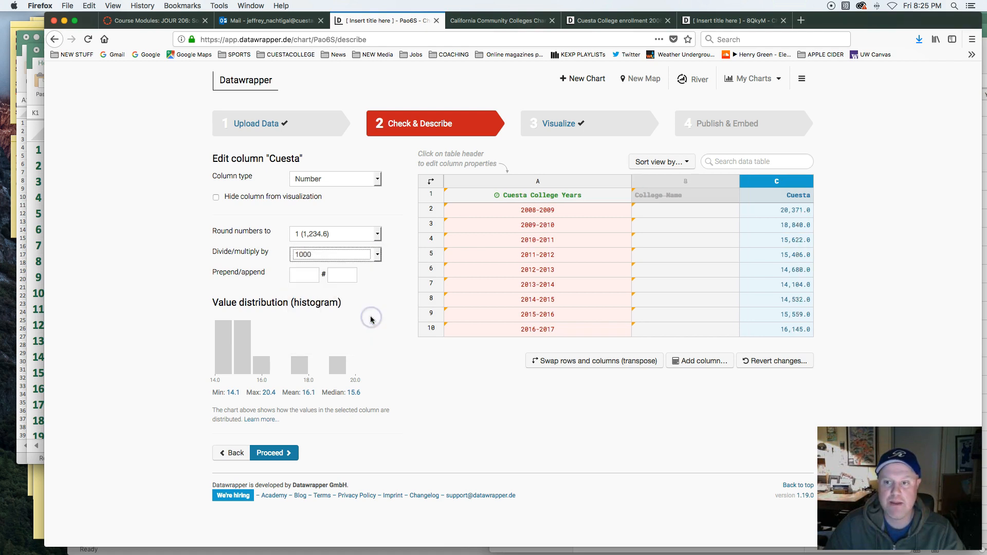
pyautogui.click(798, 210)
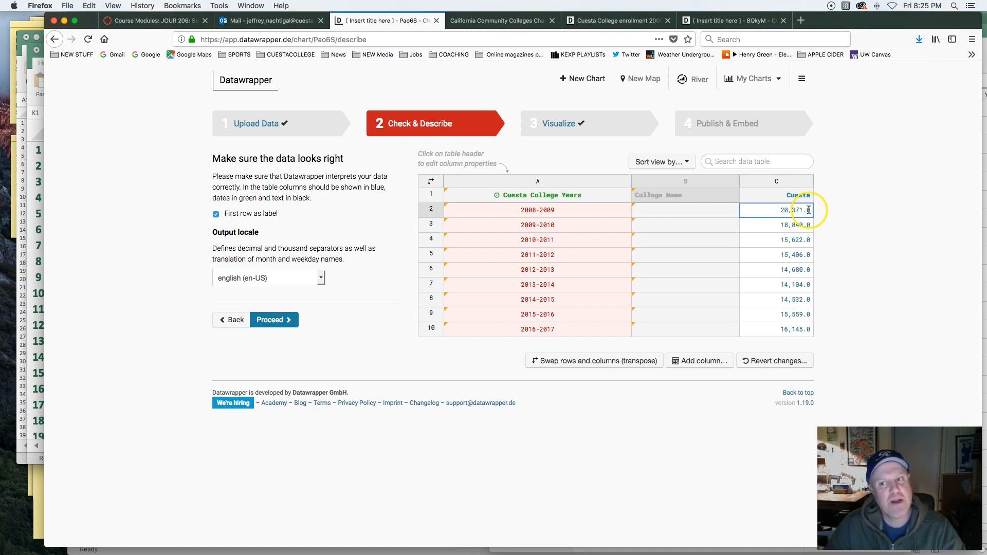
pyautogui.click(844, 218)
pyautogui.click(809, 211)
pyautogui.click(837, 213)
pyautogui.click(795, 212)
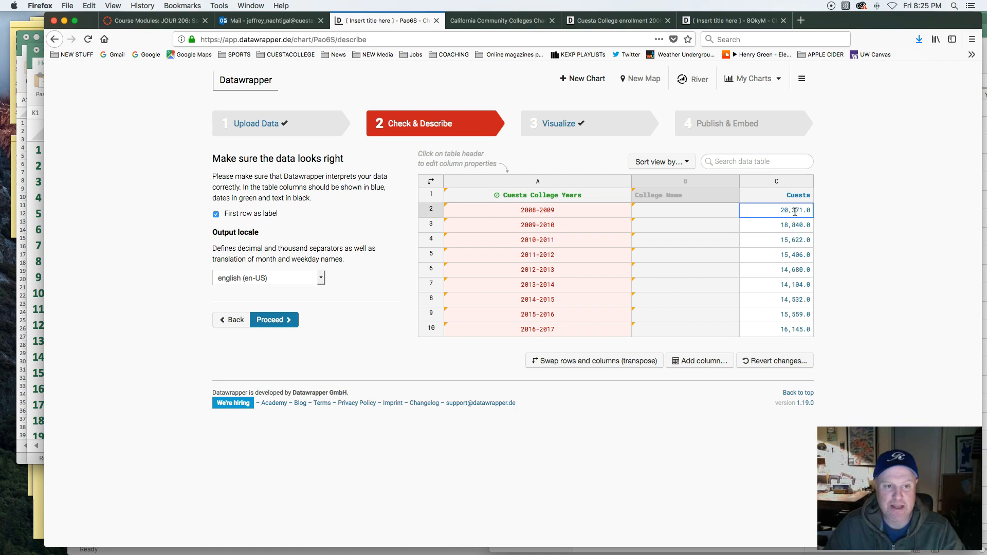
# Step: Change the Cuesta column's scaling so that its values are multiplied by 100
pyautogui.click(782, 181)
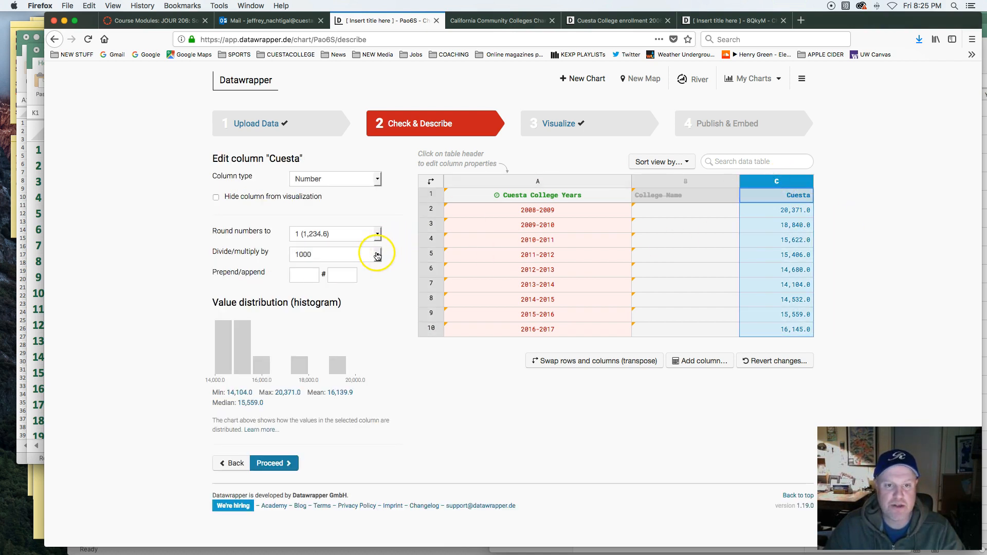
pyautogui.click(377, 256)
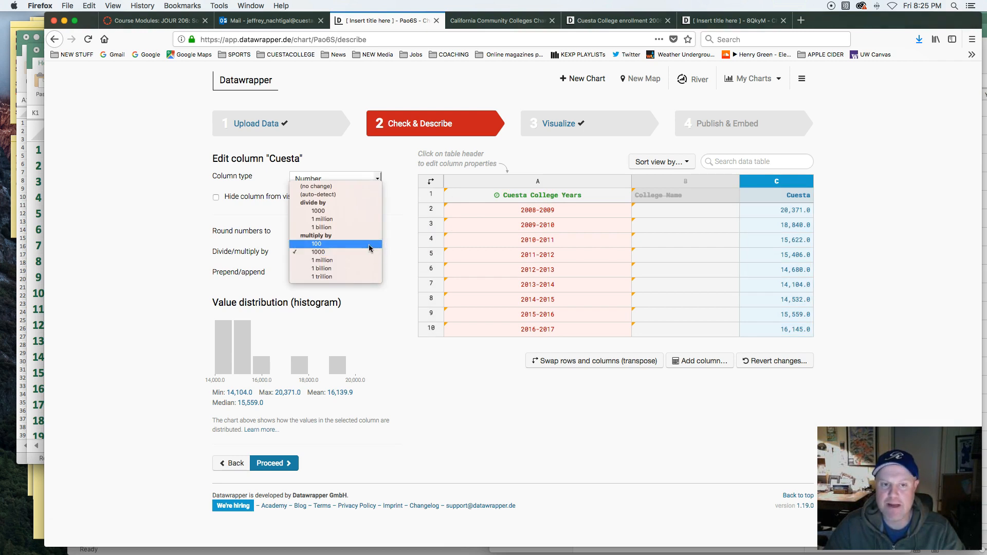
pyautogui.click(369, 244)
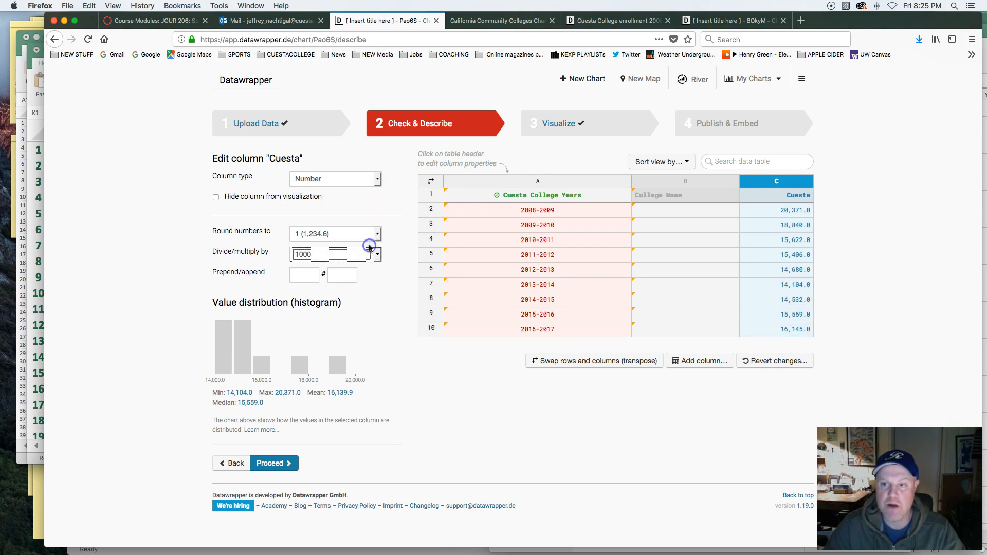
pyautogui.click(792, 210)
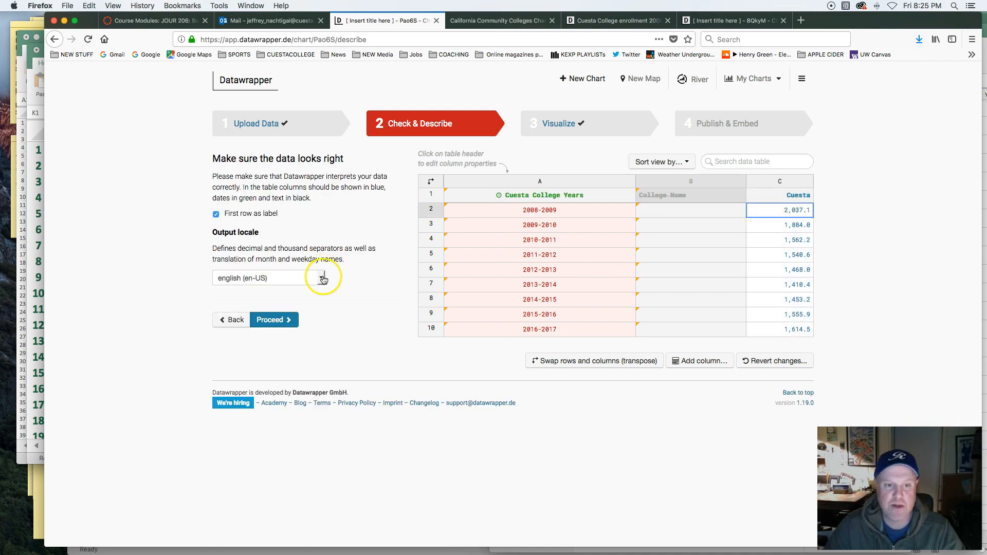
# Step: Change the Cuesta column's scaling so that its values are multiplied by 1 million
pyautogui.click(782, 183)
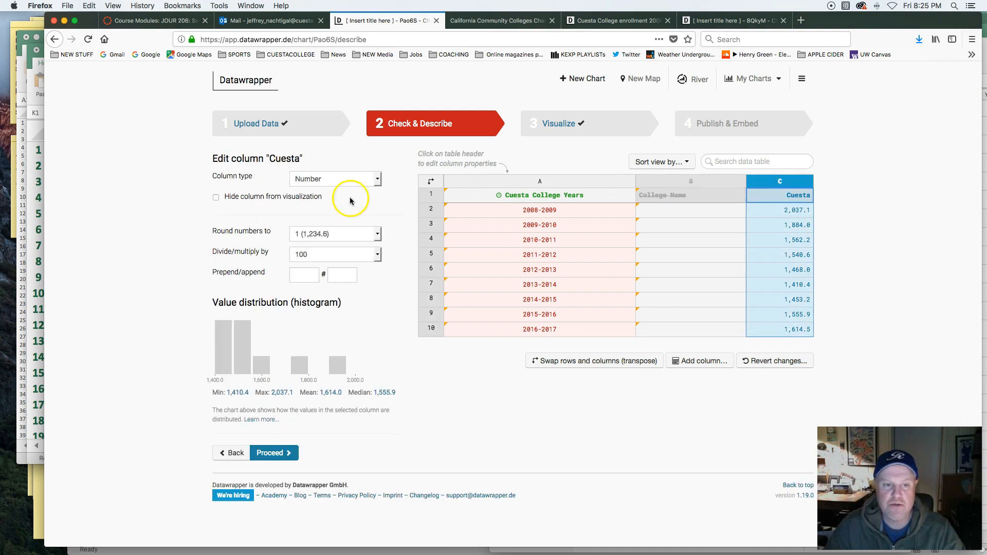
pyautogui.click(377, 255)
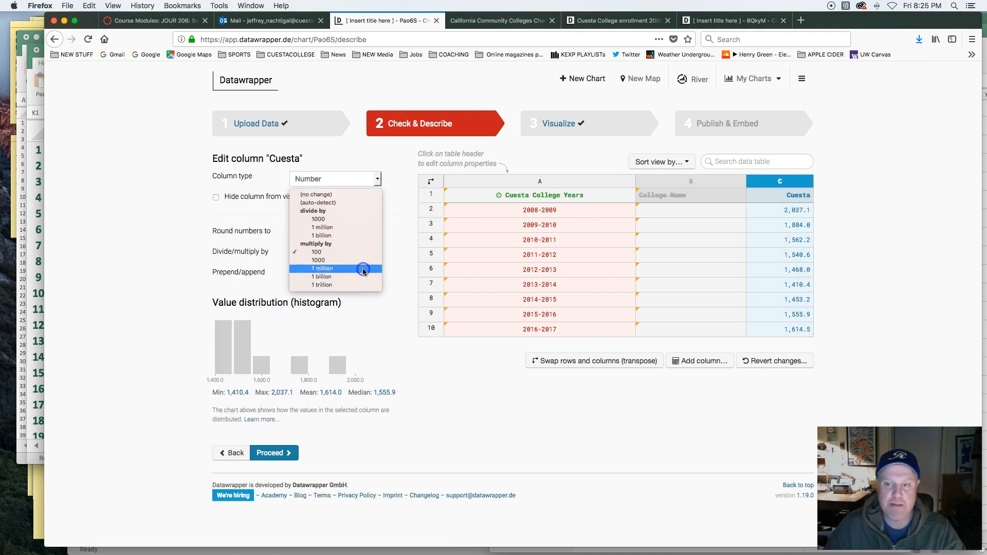
pyautogui.click(363, 270)
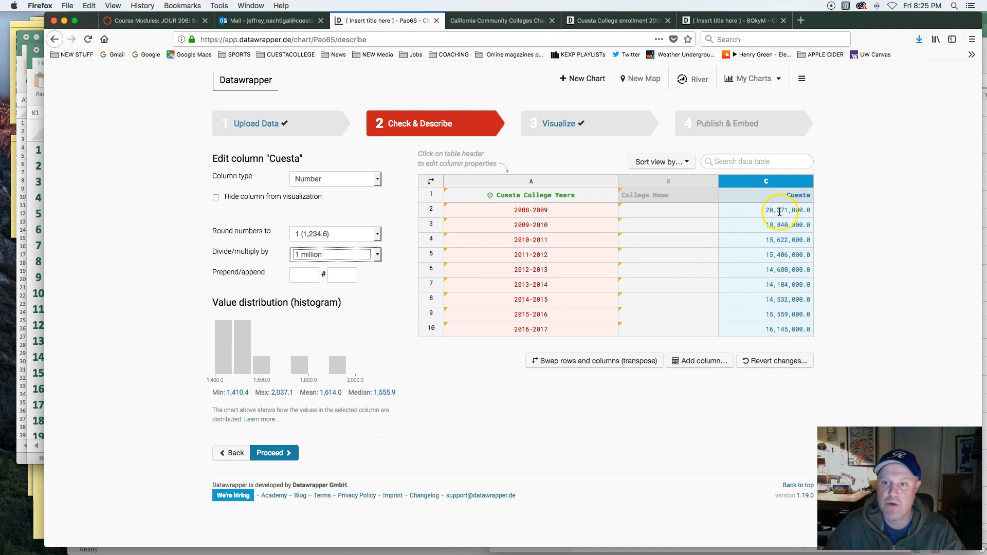
pyautogui.click(377, 256)
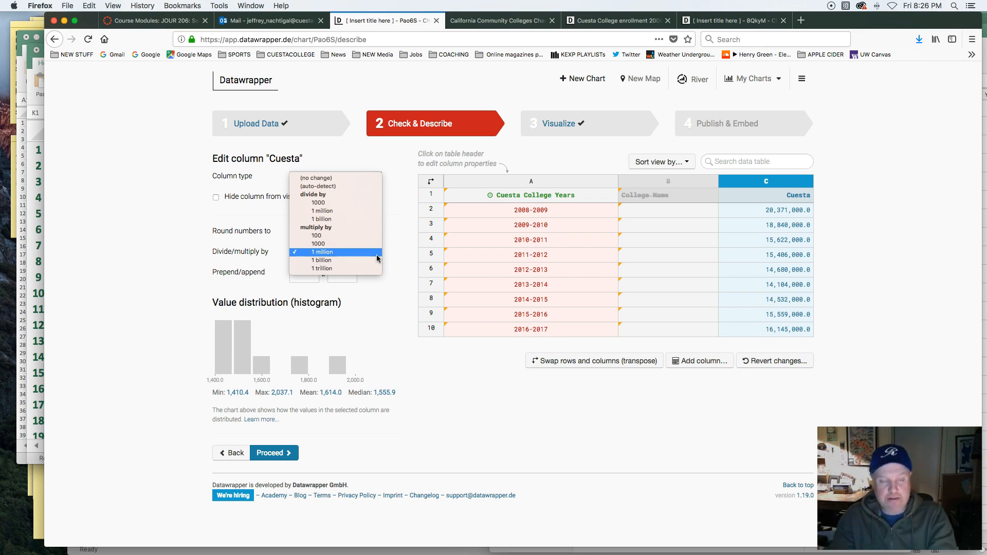
pyautogui.click(327, 180)
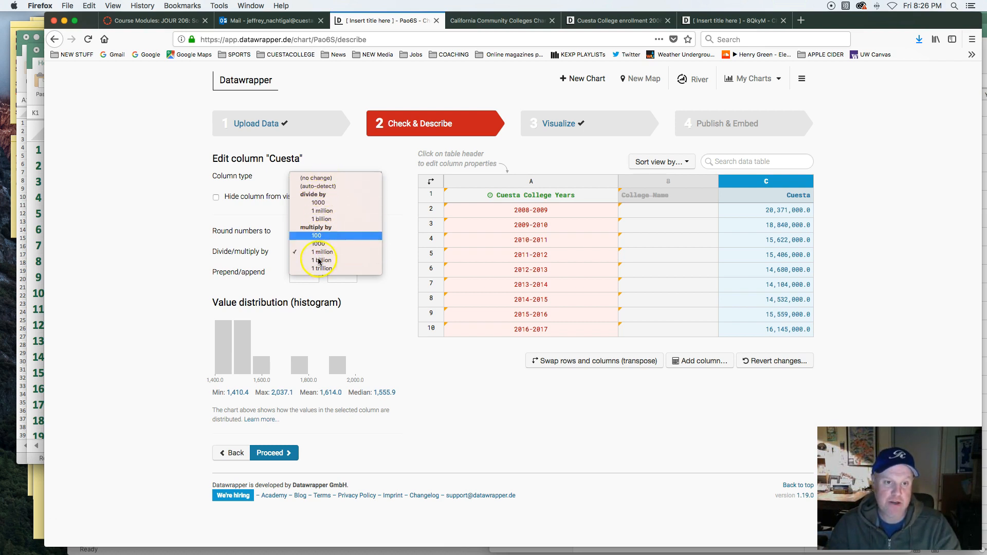
pyautogui.click(859, 278)
pyautogui.click(786, 210)
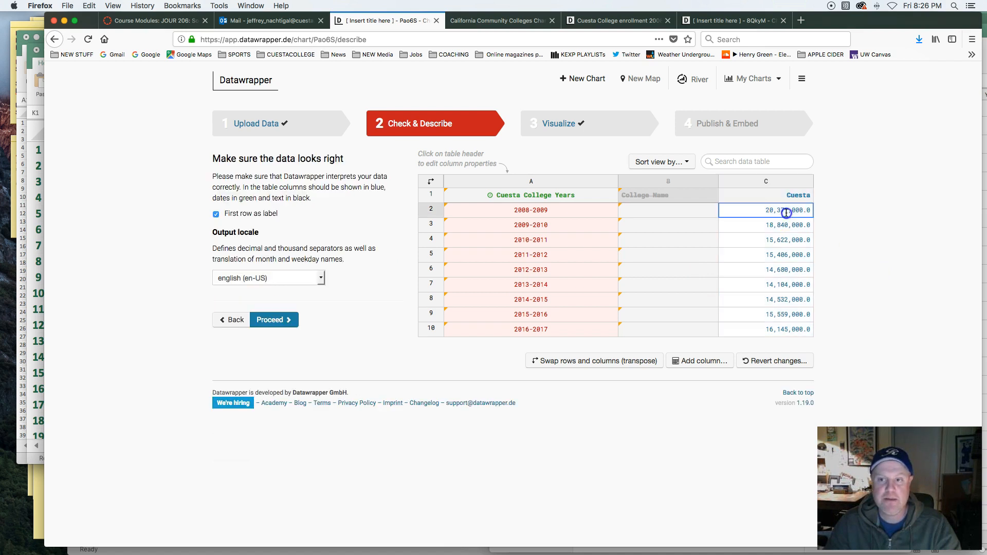
# Step: Round the Cuesta column's numbers to 6 significant digits
pyautogui.click(765, 185)
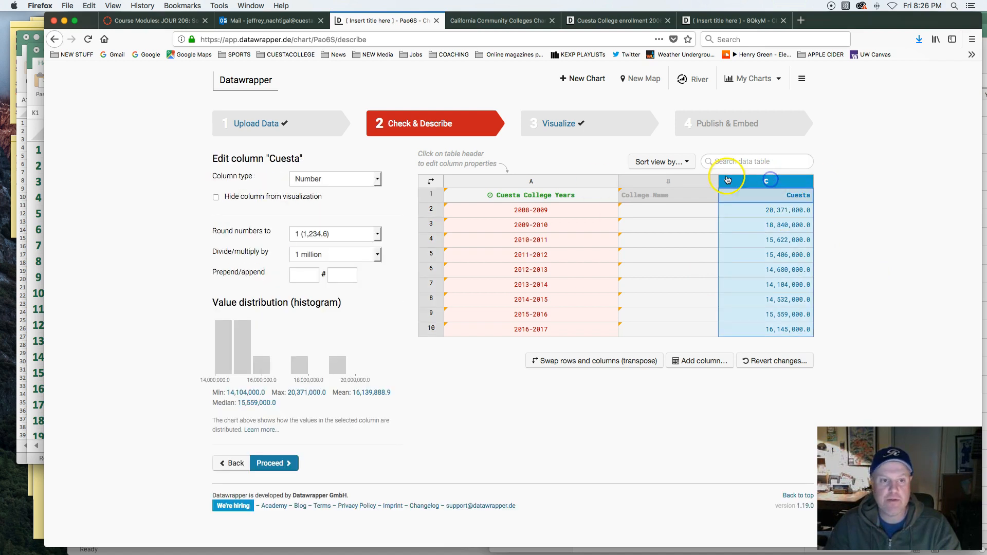
pyautogui.click(375, 233)
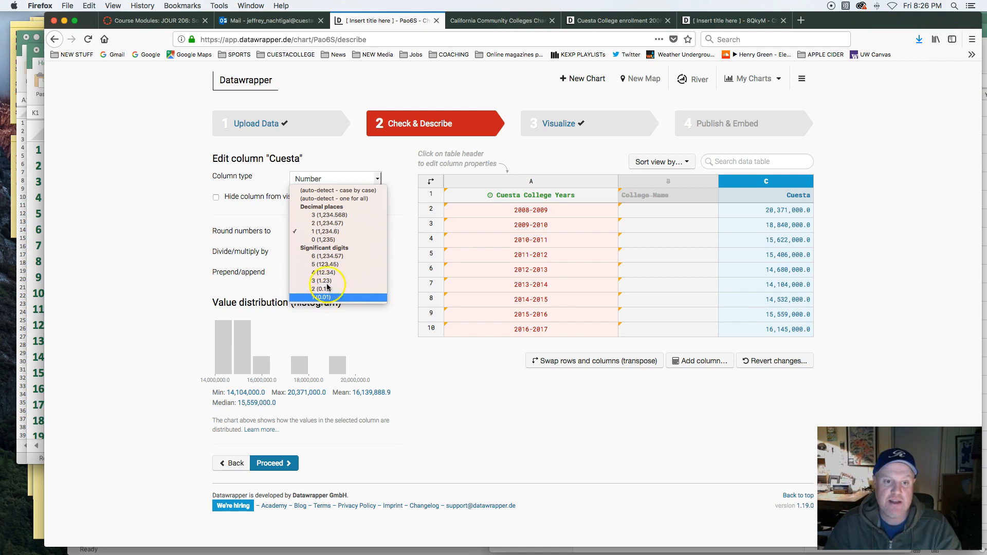
pyautogui.click(329, 256)
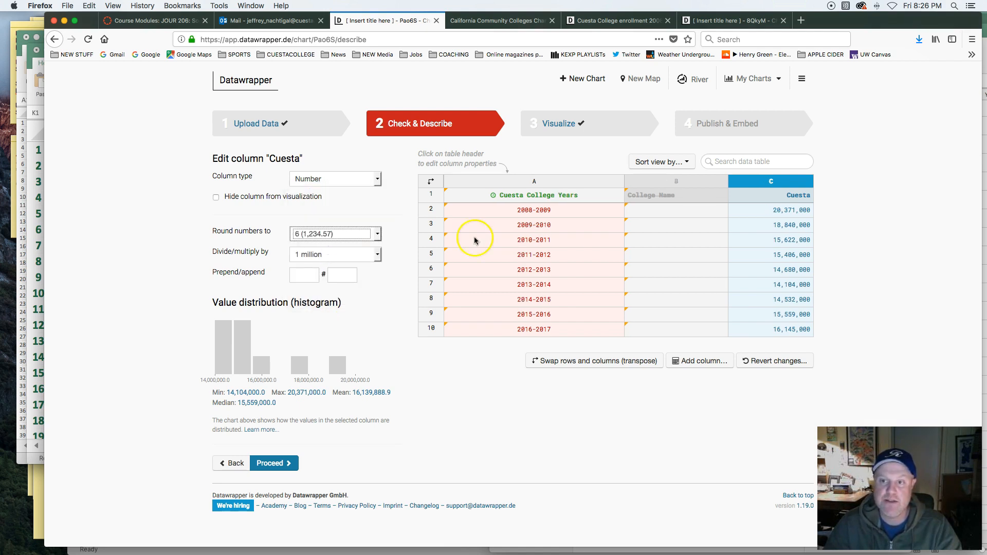
pyautogui.click(811, 210)
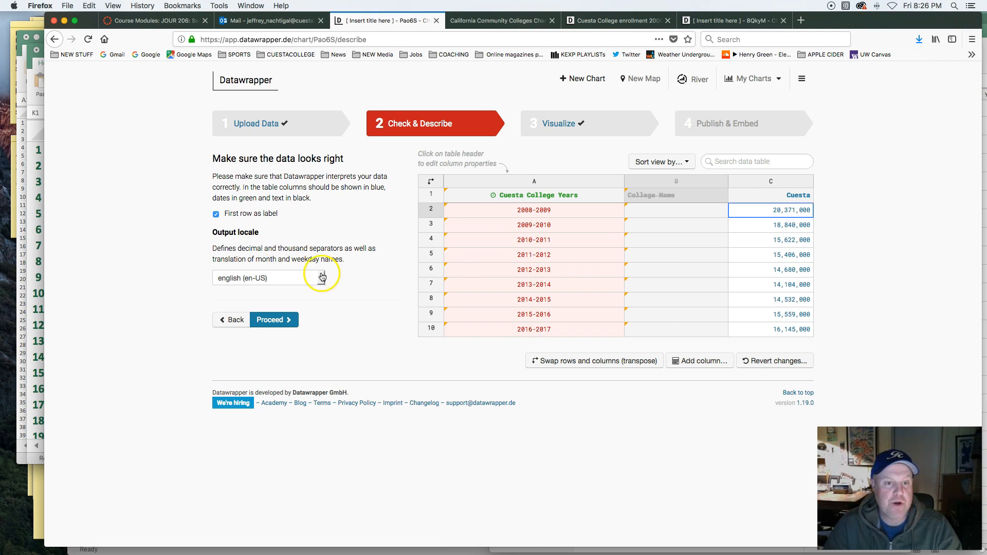
pyautogui.click(770, 182)
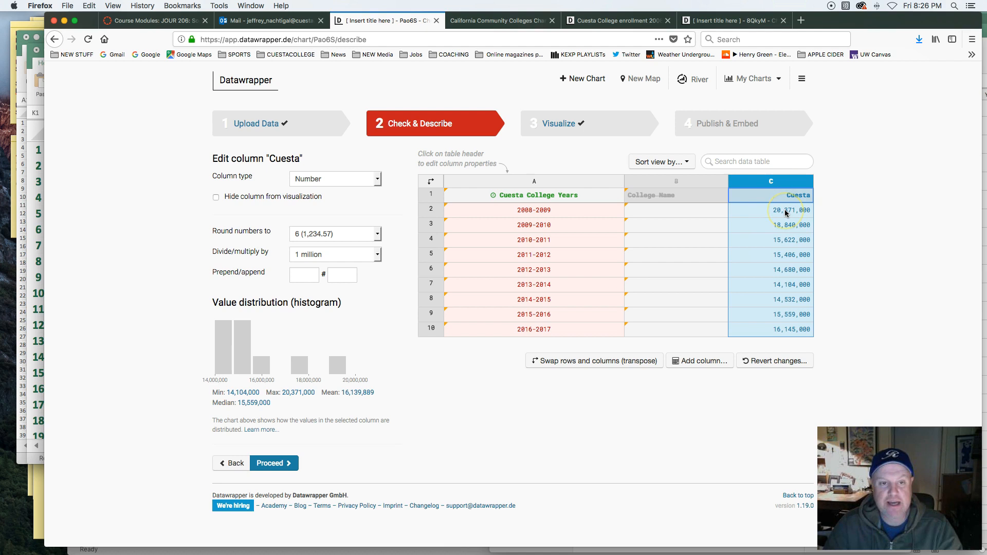
# Step: Check Cuesta's original 2008-2009 student count in the StudentEnrollmentStatus7 workbook in Excel, and return to the chart in Firefox
pyautogui.press('super+Tab')
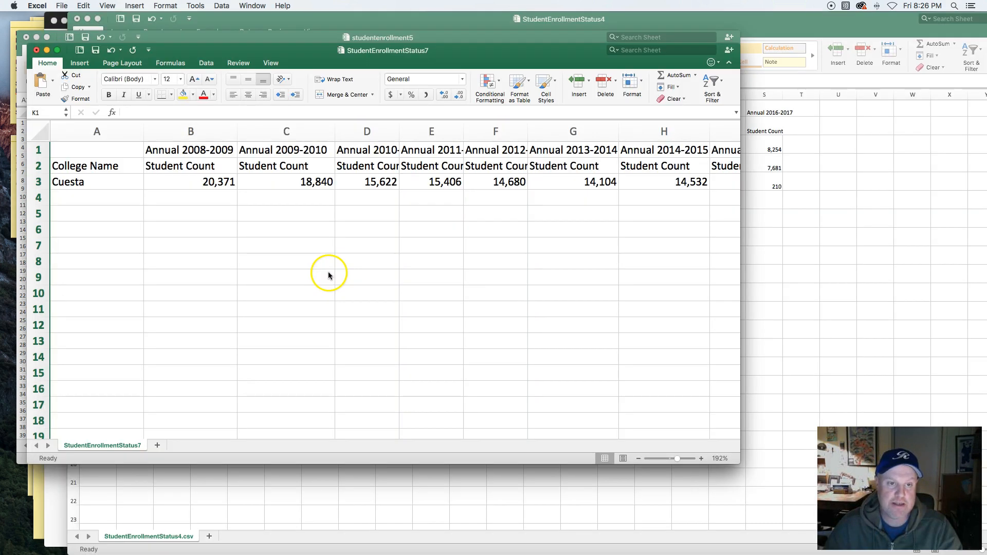
pyautogui.click(216, 181)
pyautogui.moveTo(215, 183)
pyautogui.mouseDown()
pyautogui.moveTo(200, 145)
pyautogui.moveTo(210, 180)
pyautogui.mouseUp()
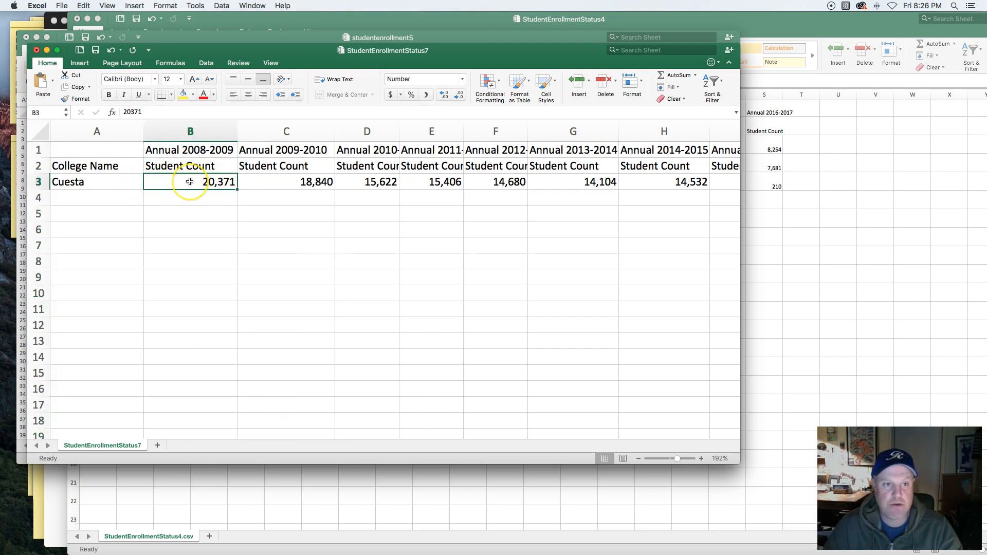
pyautogui.press('super+Tab')
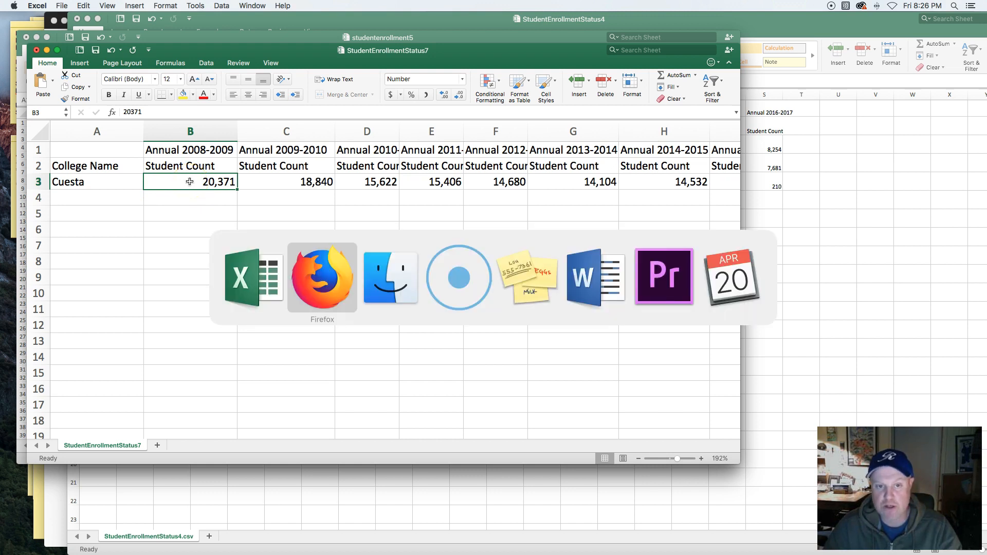
pyautogui.press('super+Tab')
pyautogui.press('super+Tab')
pyautogui.press('super+Tab')
pyautogui.press('super+Tab')
pyautogui.click(380, 278)
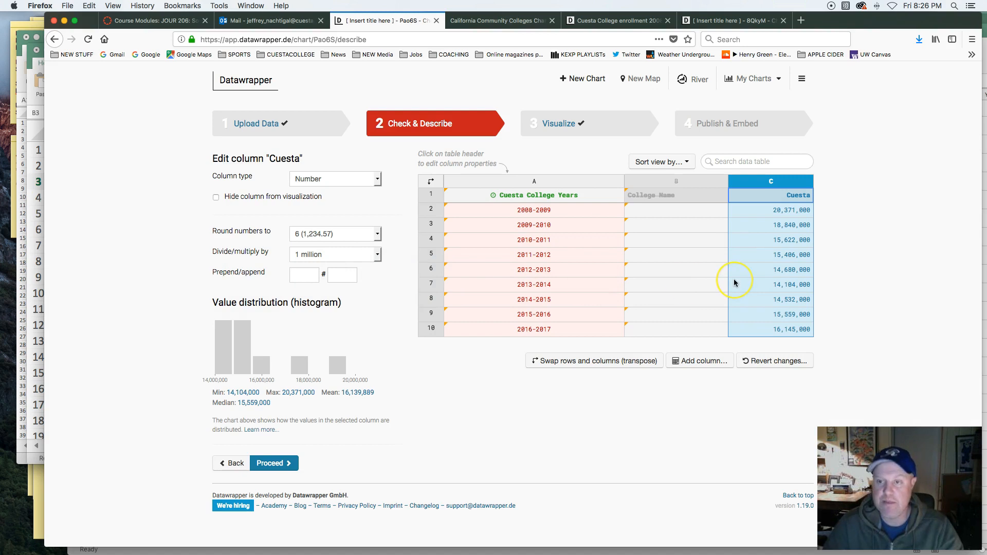
# Step: Set the Cuesta column's values to be multiplied by 1000 and rounded to 0 decimal places
pyautogui.click(800, 209)
pyautogui.click(789, 182)
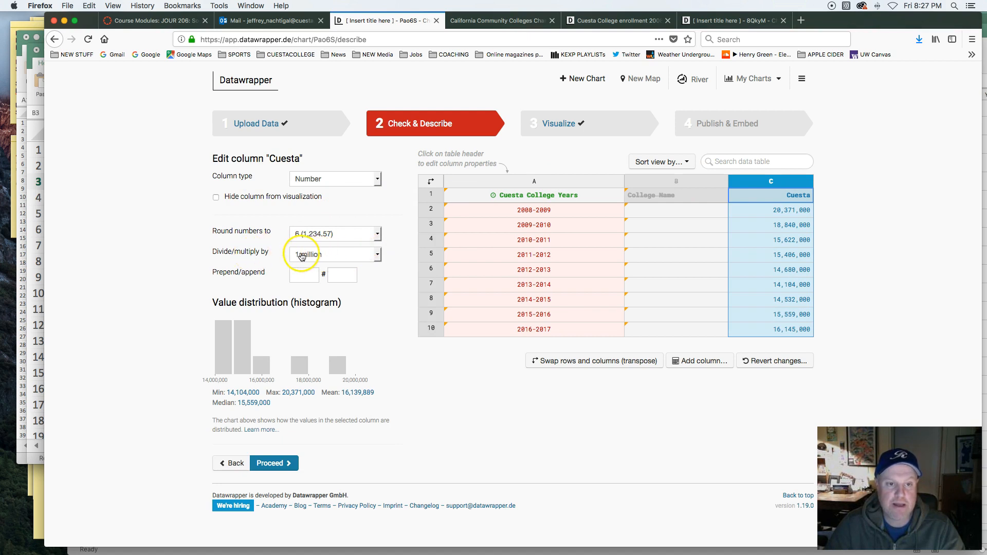
pyautogui.click(377, 254)
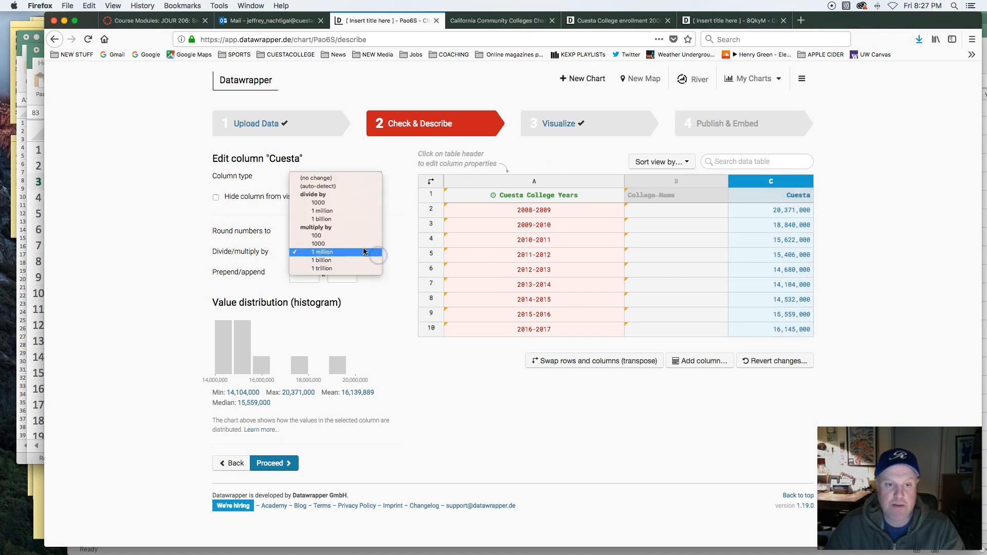
pyautogui.click(359, 244)
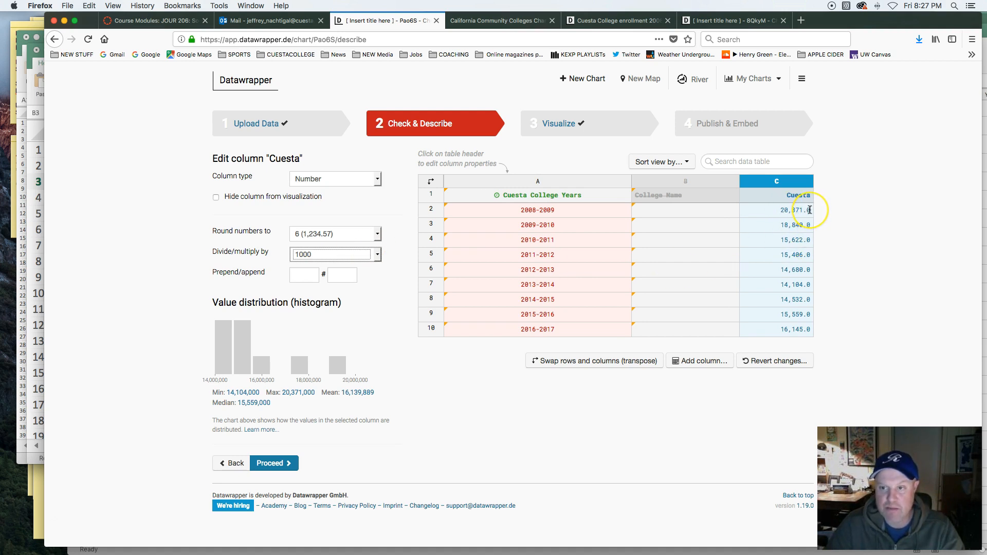
pyautogui.click(377, 235)
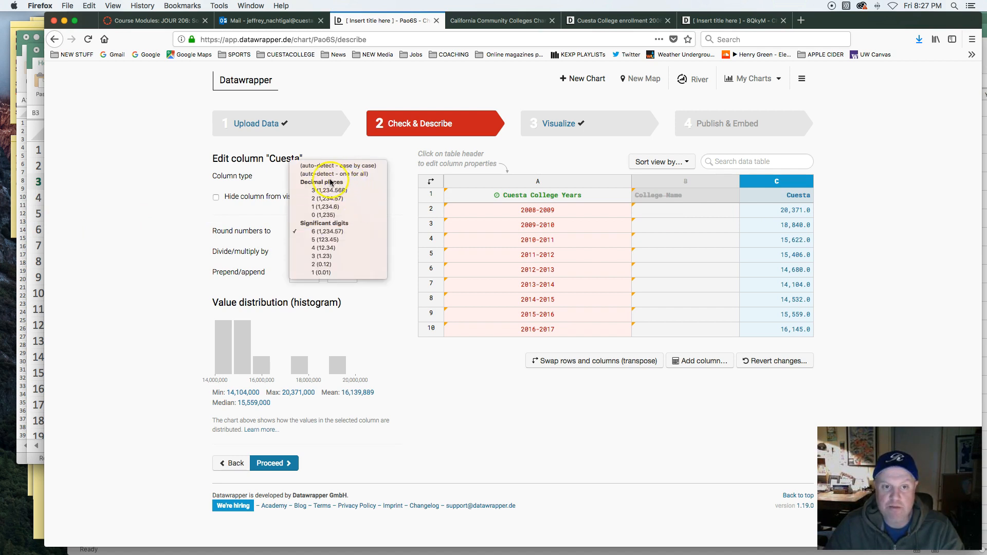
pyautogui.click(323, 215)
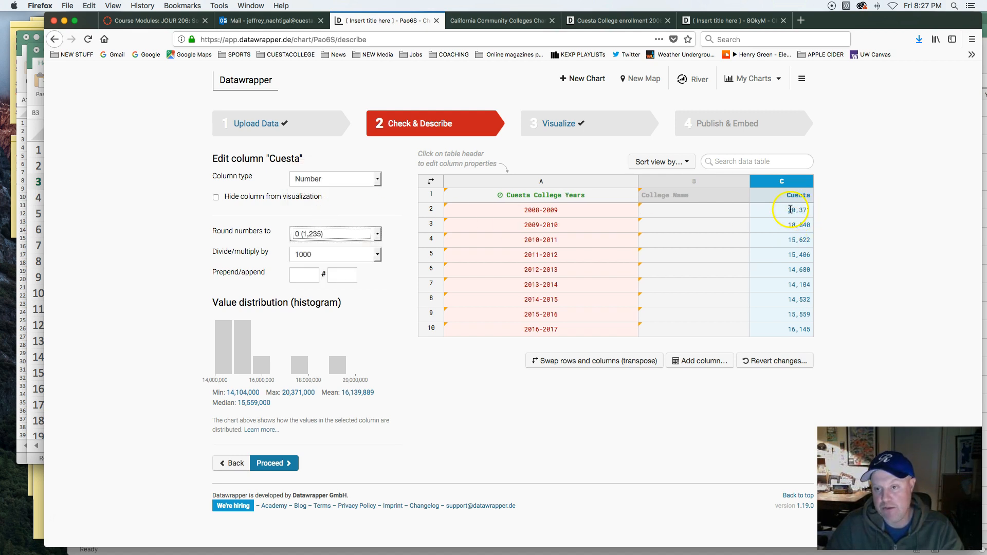
# Step: Try rounding the Cuesta column's numbers to 2 decimal places and set the rounding back to 0 decimal places
pyautogui.click(377, 234)
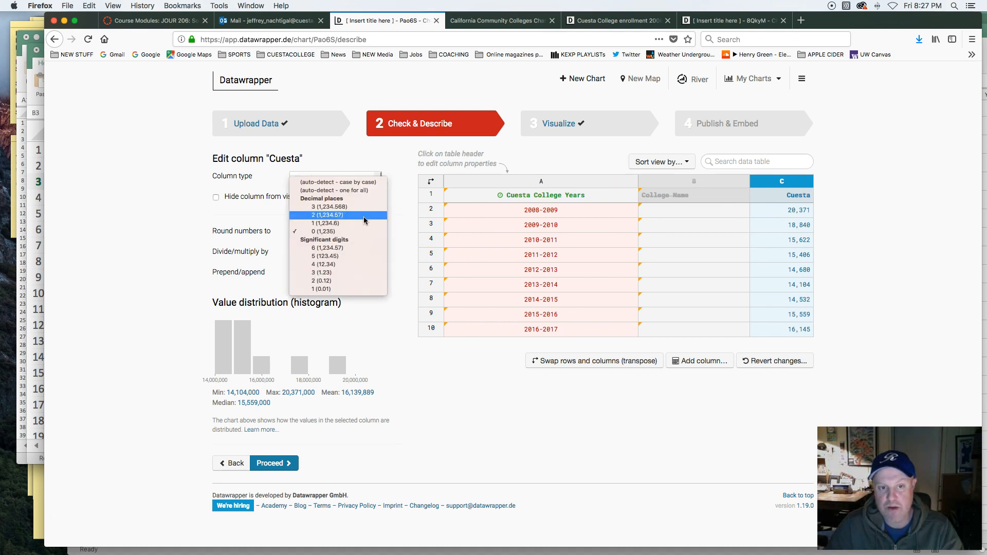
pyautogui.click(362, 216)
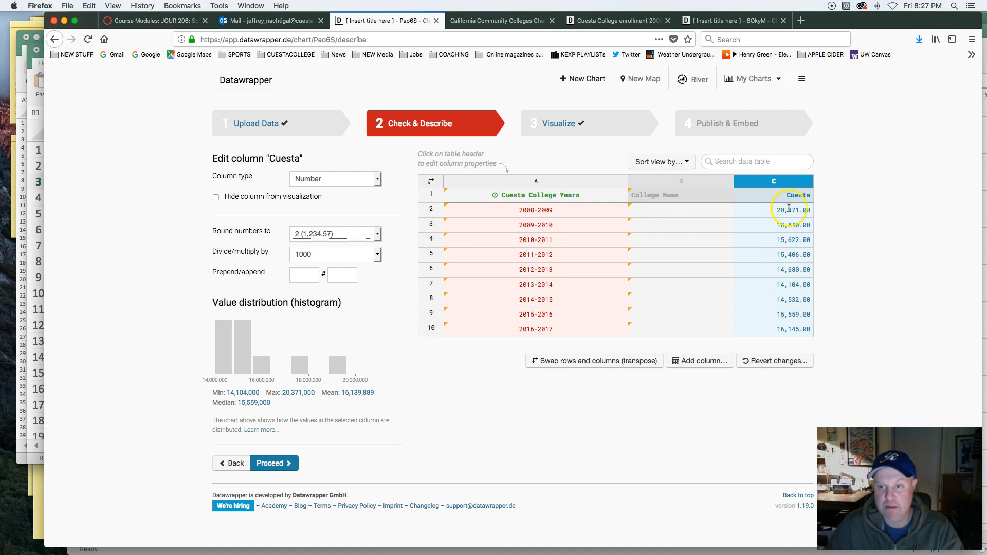
pyautogui.click(377, 234)
pyautogui.click(363, 248)
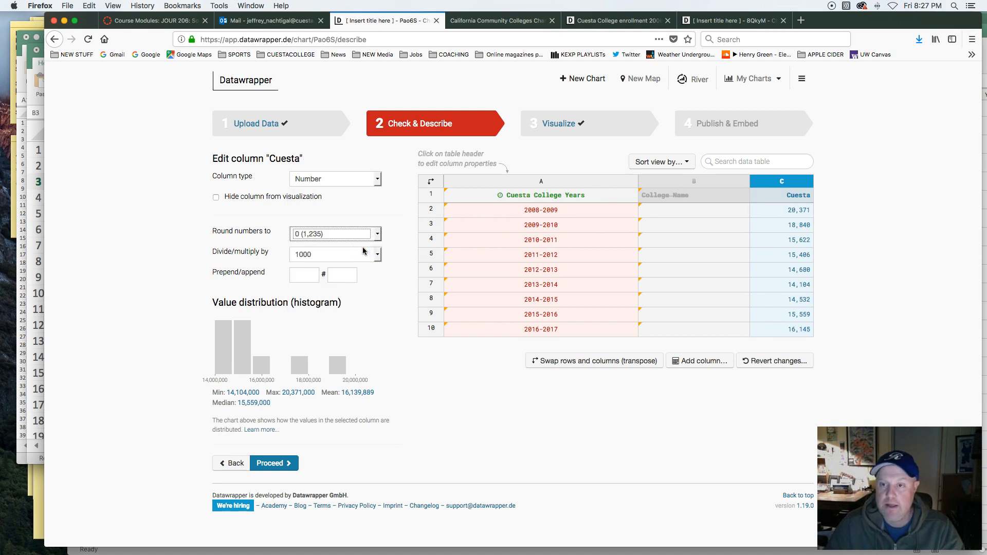
# Step: Review the years and Cuesta columns, and go on to the Visualize stage, resizing the chart to 606 × 287
pyautogui.click(787, 212)
pyautogui.click(788, 185)
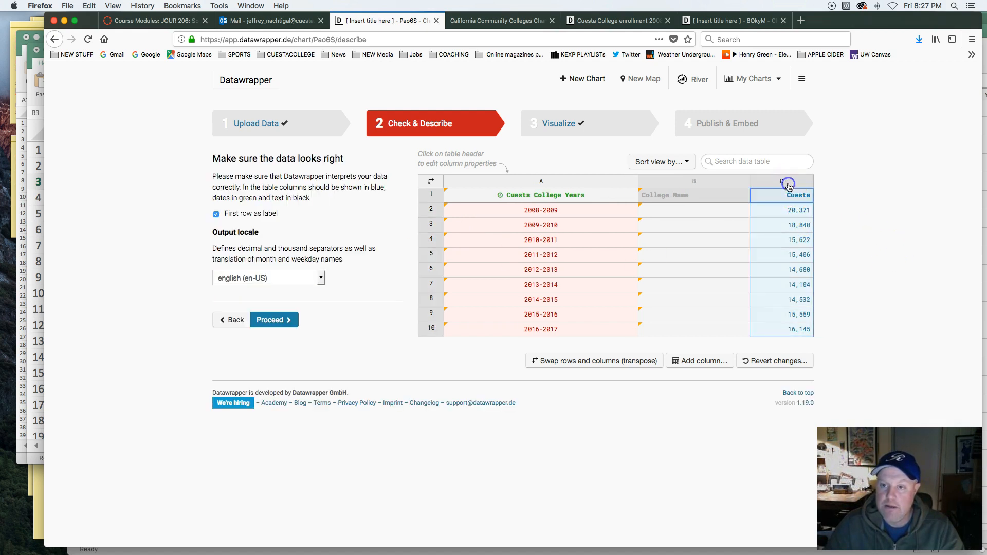
pyautogui.click(541, 184)
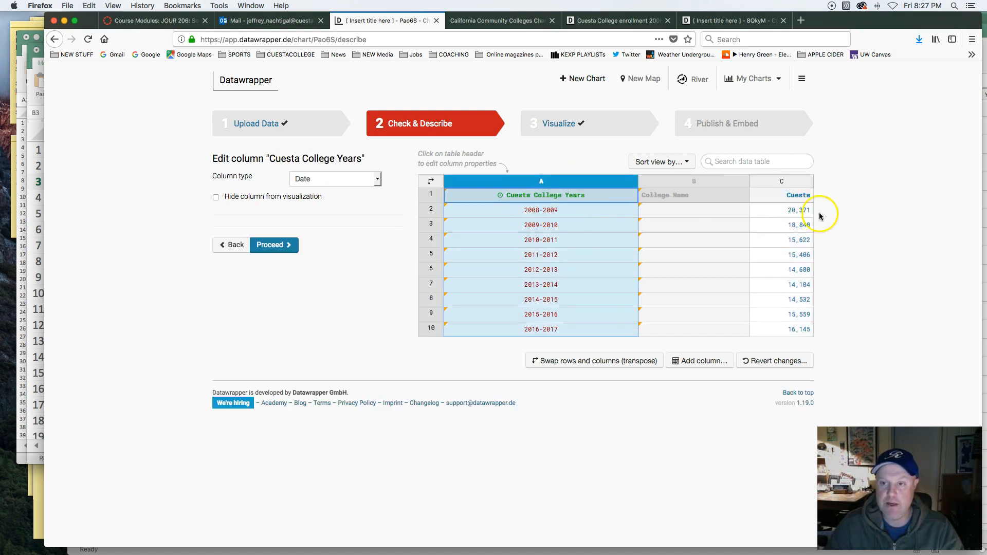
pyautogui.click(838, 216)
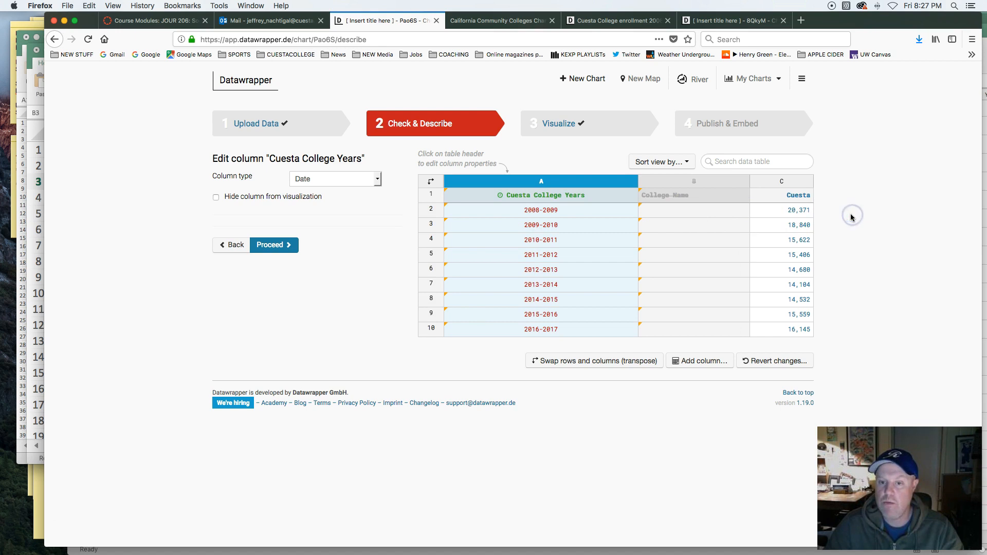
pyautogui.click(555, 125)
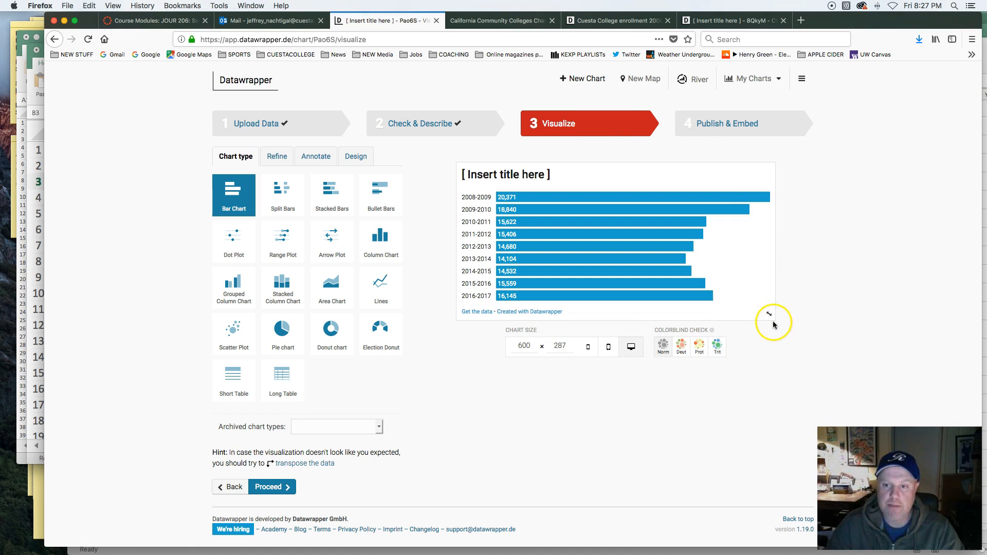
pyautogui.moveTo(768, 312); pyautogui.dragTo(773, 382)
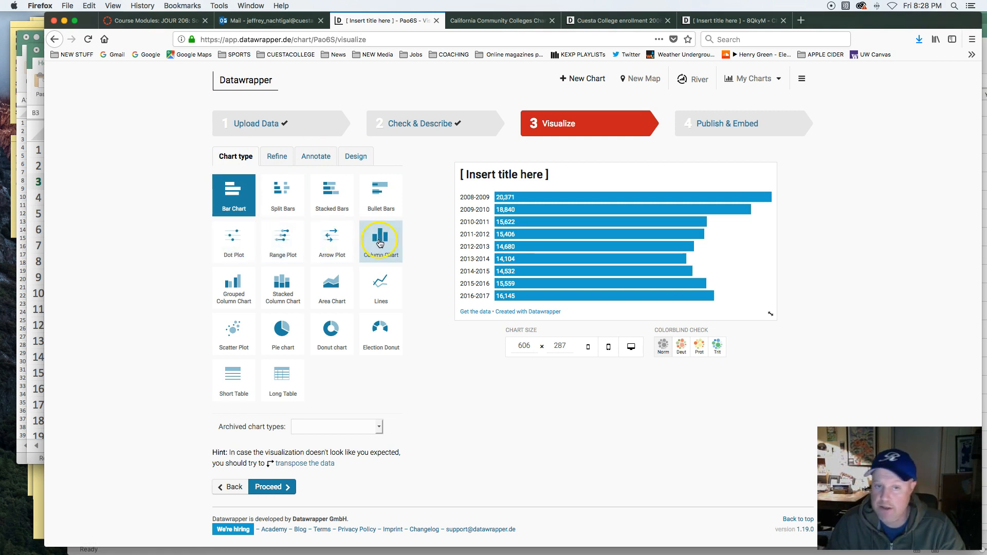
# Step: Try the Grouped Column Chart and Stacked Column Chart types on the Cuesta data
pyautogui.click(235, 296)
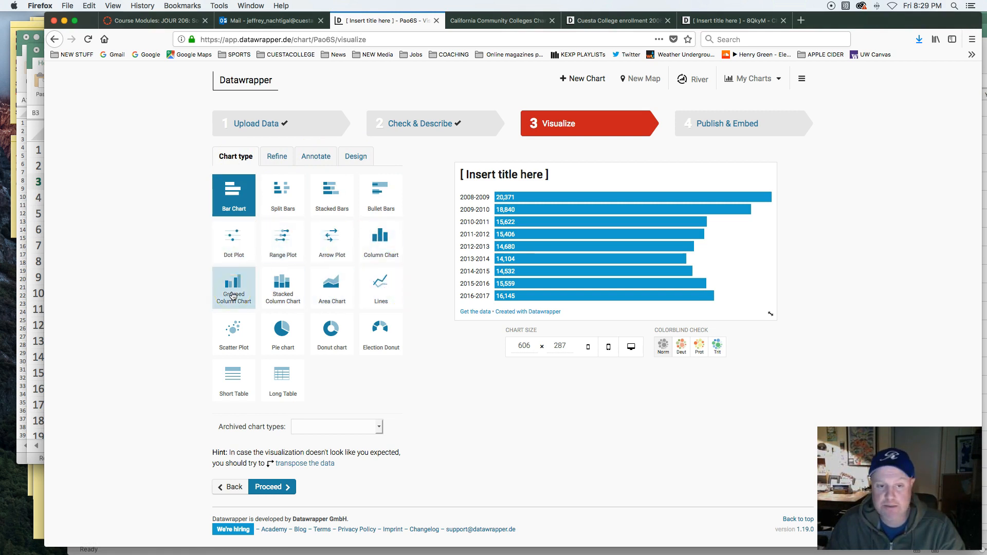
pyautogui.click(233, 296)
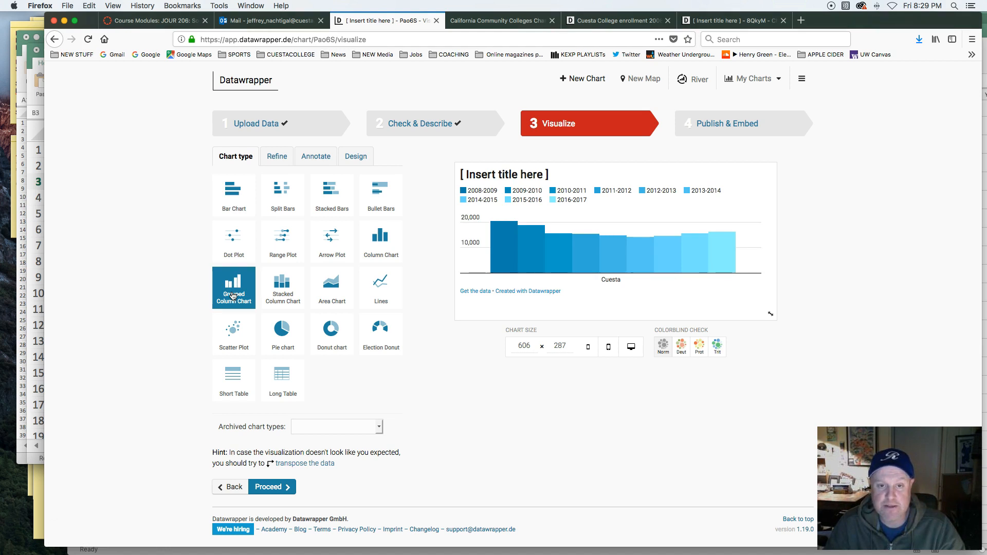
pyautogui.click(249, 296)
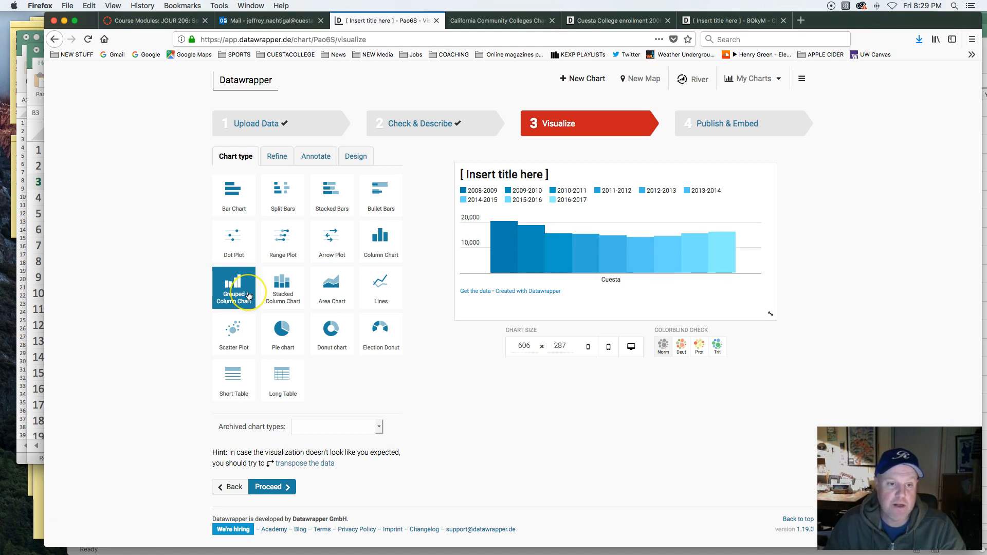
pyautogui.click(282, 291)
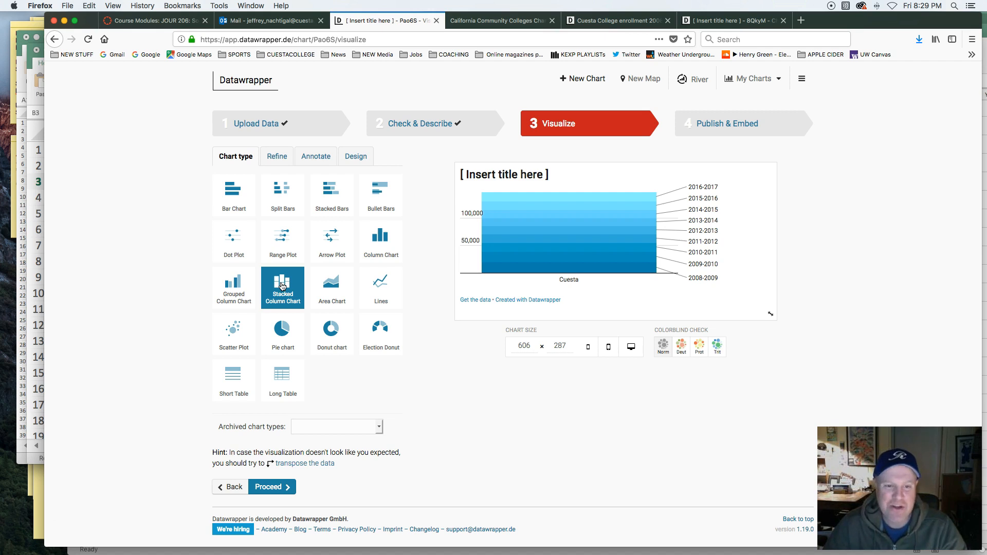
# Step: Switch the chart type to Column Chart and enlarge the chart to 748 × 440
pyautogui.click(362, 287)
pyautogui.click(380, 238)
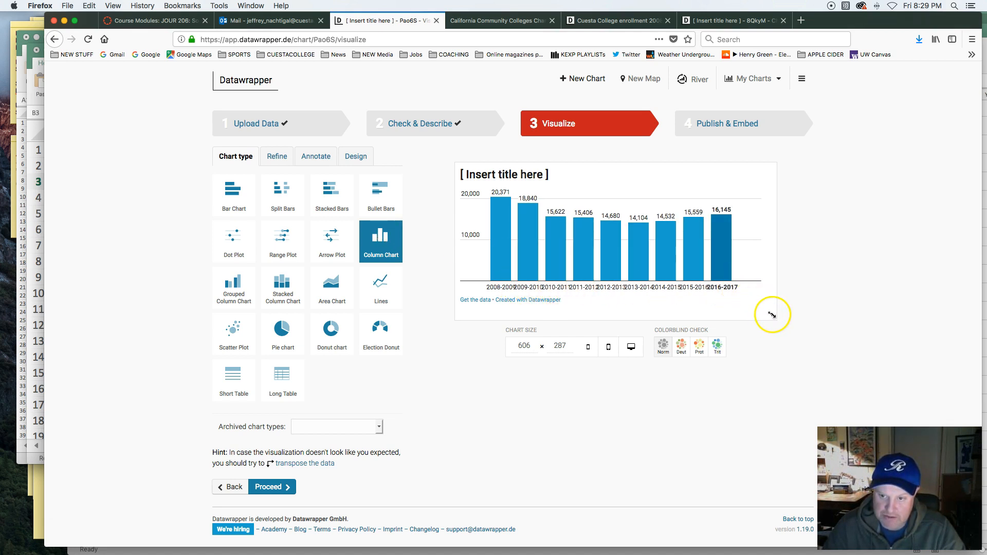
pyautogui.moveTo(771, 311); pyautogui.dragTo(866, 393)
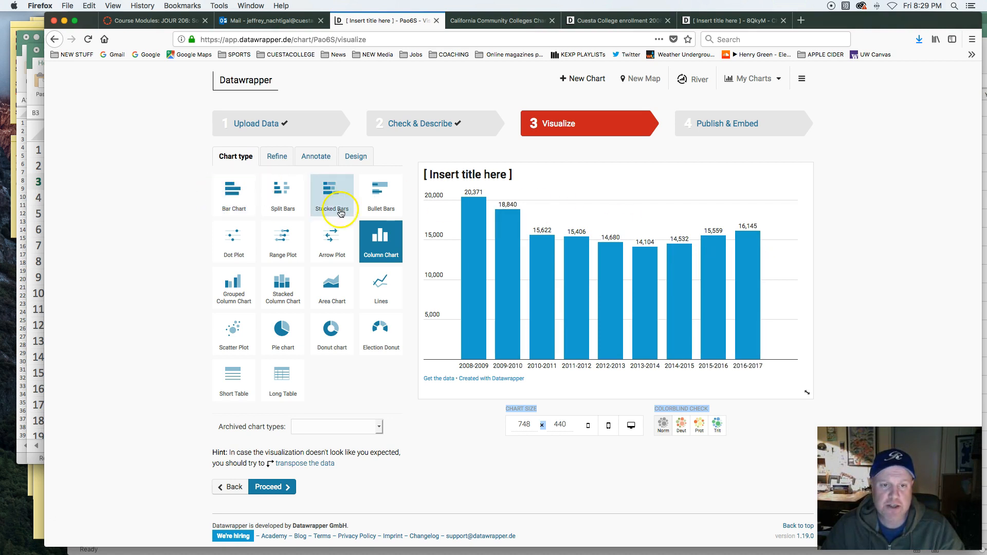
# Step: Set the chart type back to Bar Chart and try to make the chart taller
pyautogui.click(229, 191)
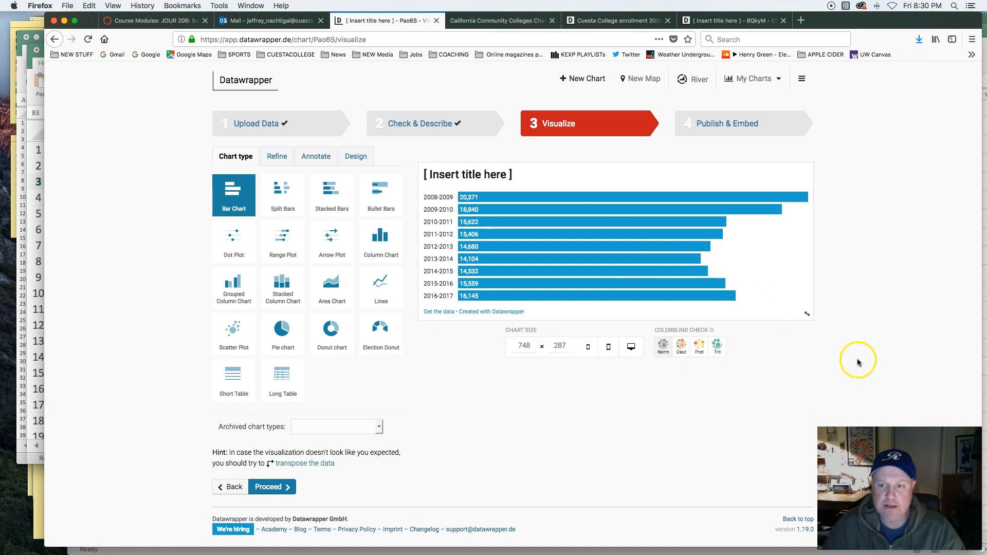
pyautogui.moveTo(806, 315); pyautogui.dragTo(814, 411)
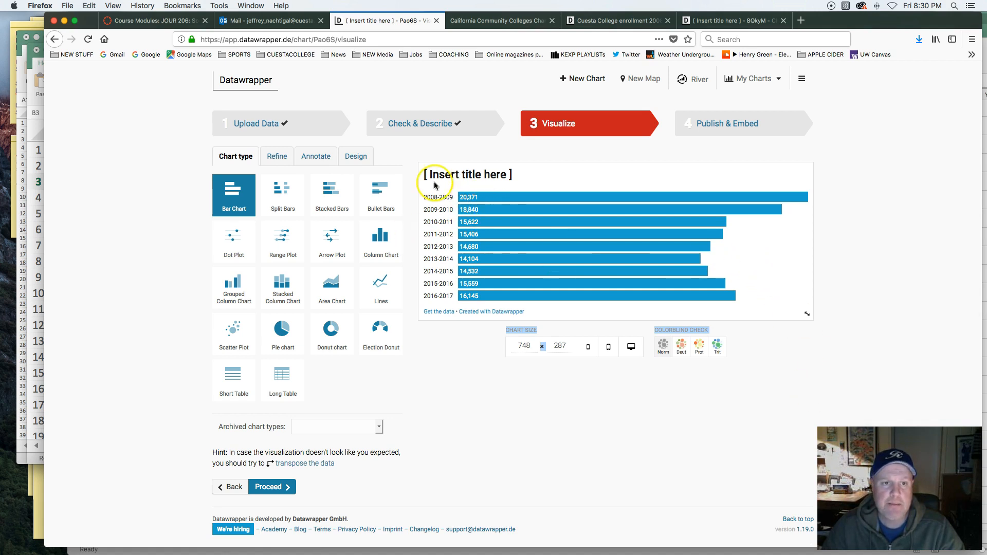
# Step: Look through the chart's Refine, Annotate and Design settings, ending on the annotation settings
pyautogui.click(274, 157)
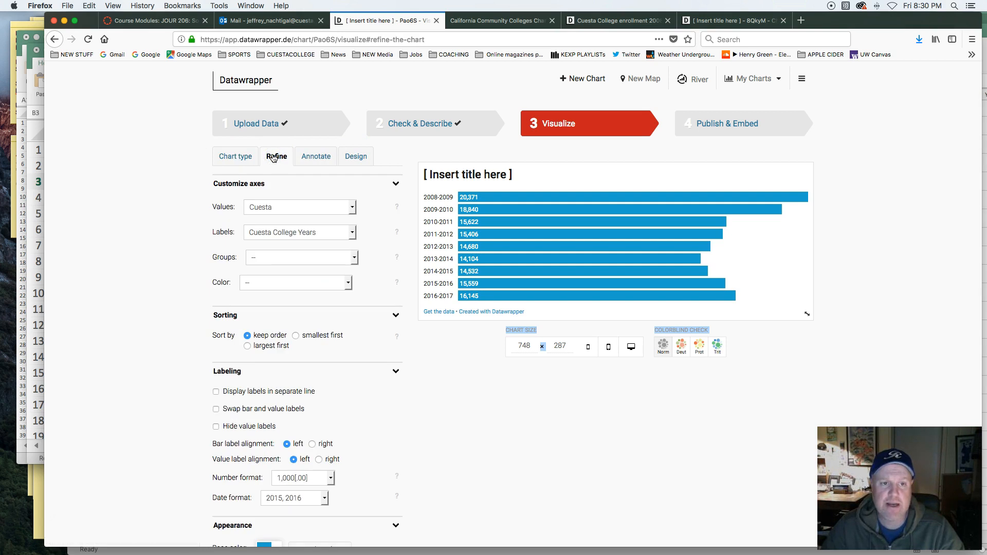
pyautogui.click(315, 157)
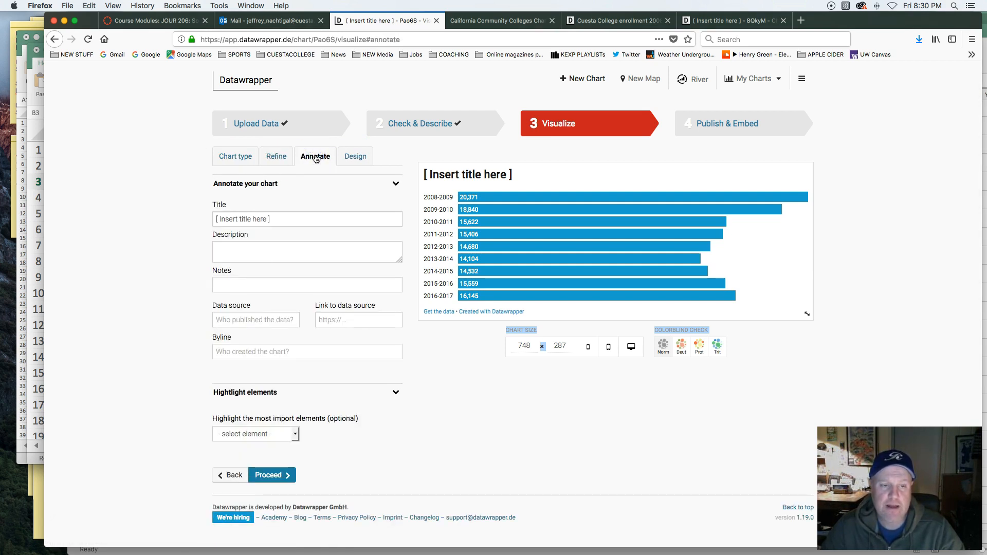
pyautogui.click(357, 157)
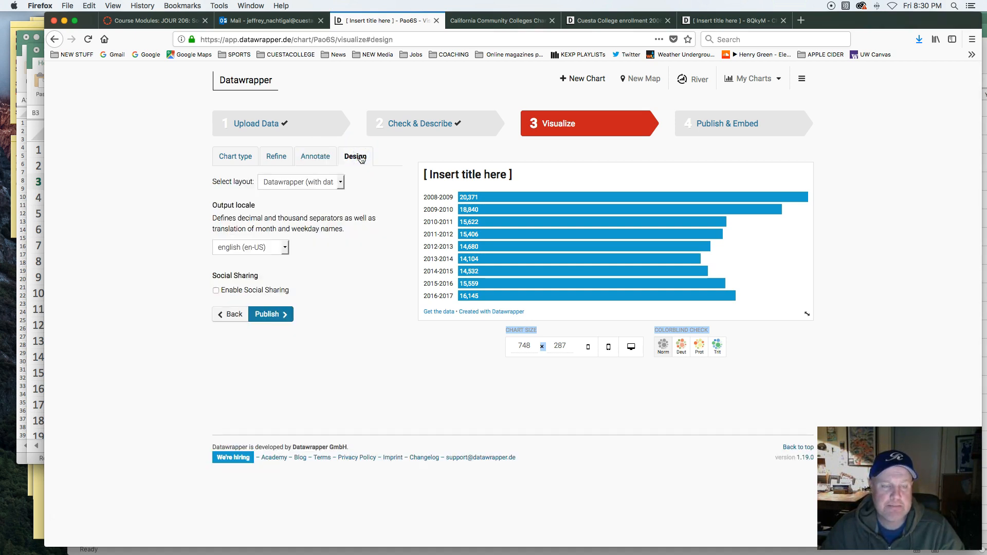
pyautogui.click(313, 157)
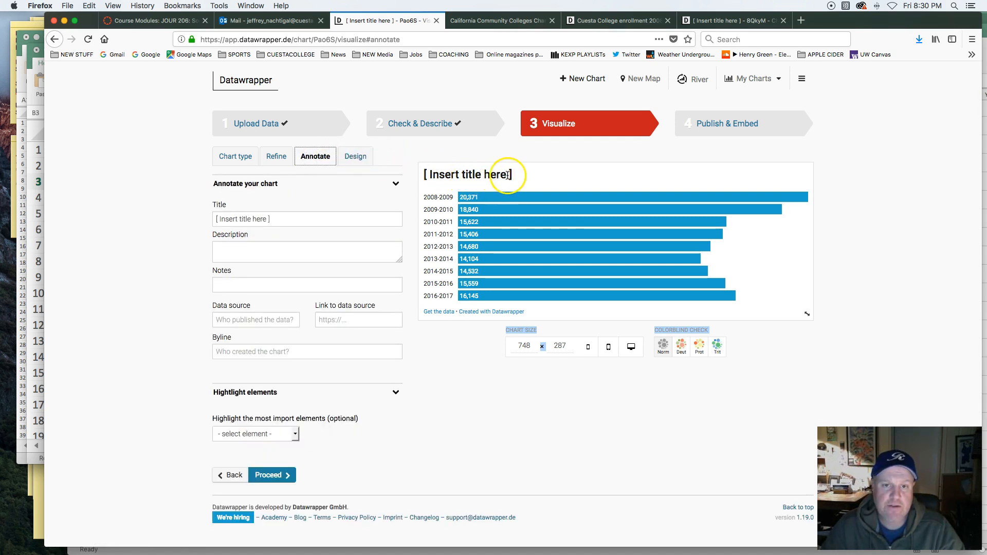
# Step: Replace the placeholder chart title with "Cuesta College enrollment"
pyautogui.click(282, 218)
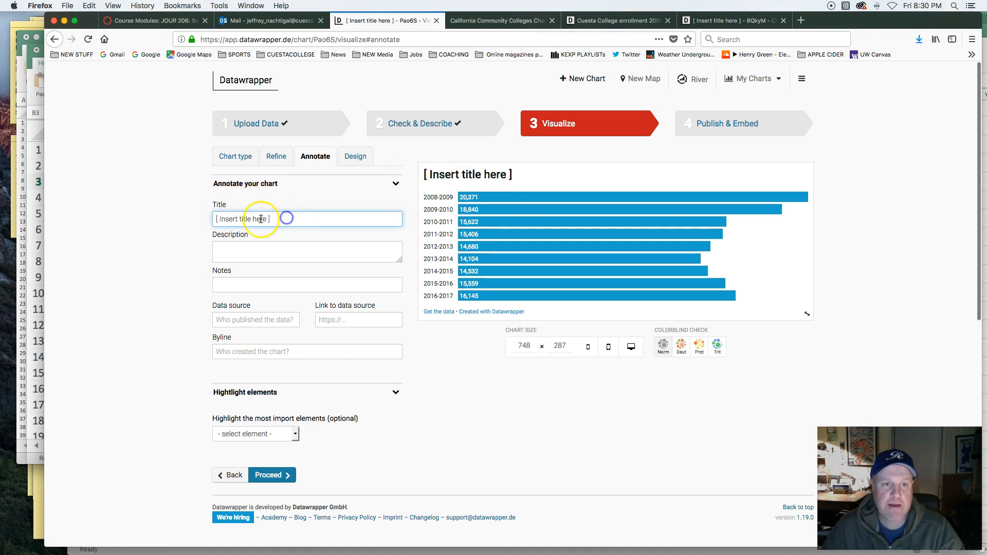
pyautogui.doubleClick(471, 174)
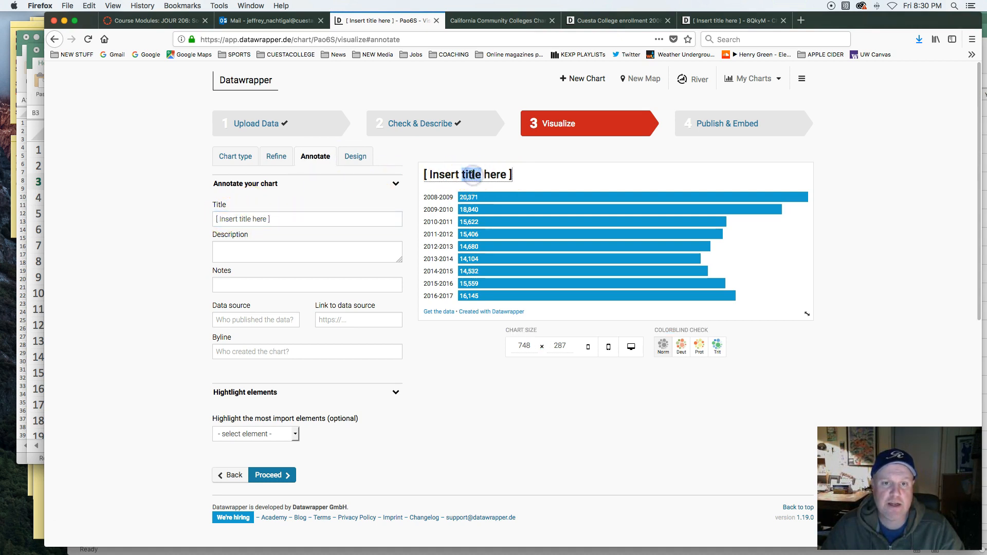
pyautogui.click(230, 219)
pyautogui.click(258, 218)
pyautogui.moveTo(269, 218); pyautogui.dragTo(185, 218)
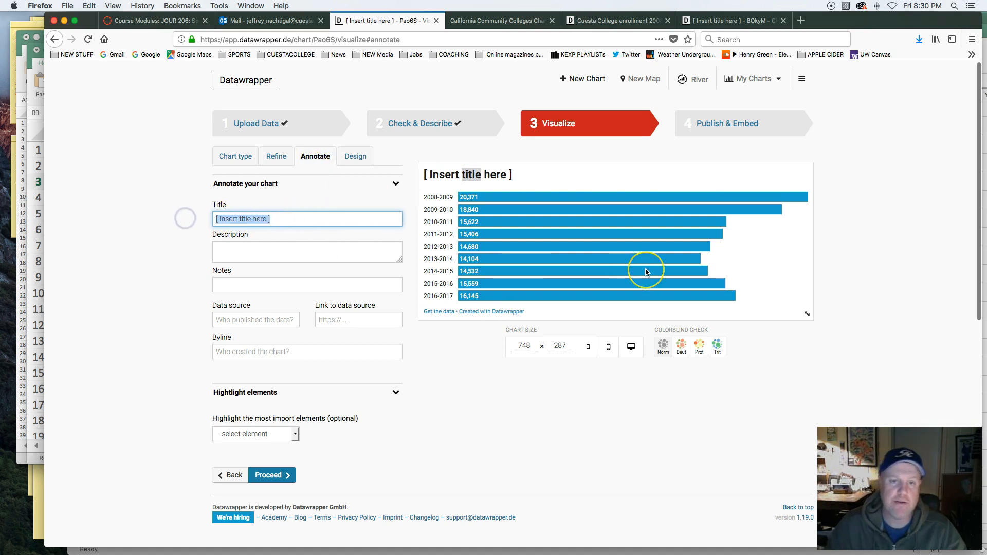
pyautogui.press('BackSpace')
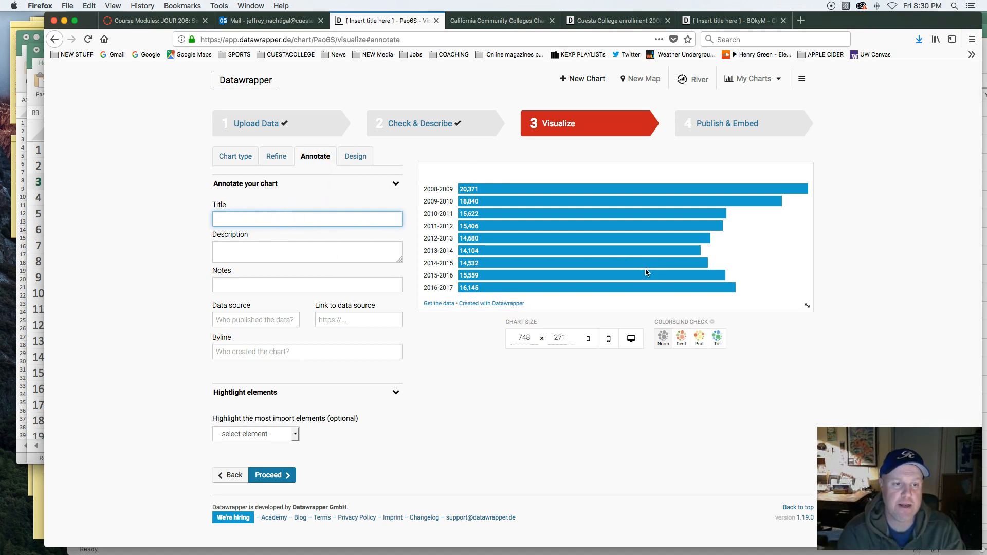
pyautogui.write('Cuesta College enrollment over the pag')
pyautogui.press('BackSpace')
pyautogui.press('BackSpace')
pyautogui.press('BackSpace')
pyautogui.press('BackSpace')
pyautogui.press('BackSpace')
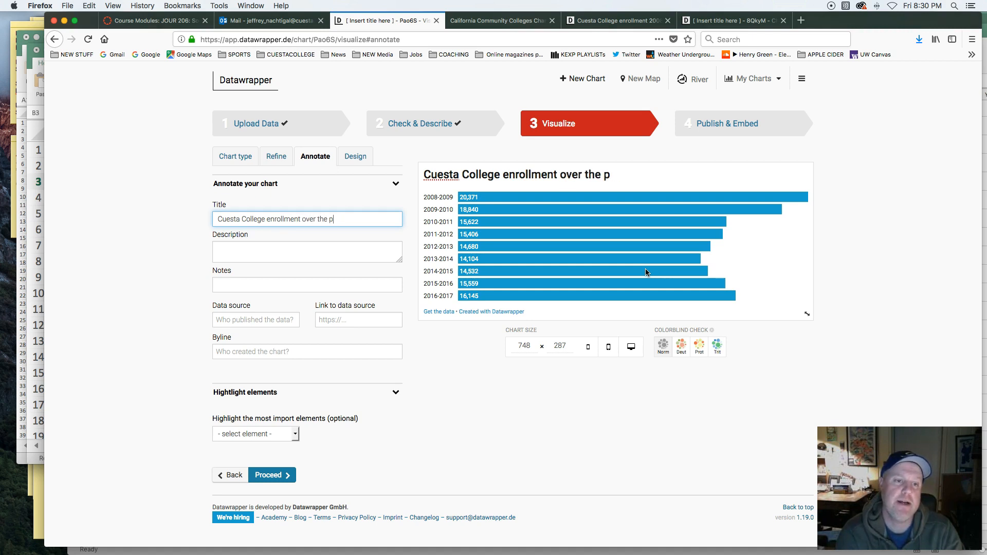
pyautogui.press('BackSpace')
pyautogui.press('BackSpace')
pyautogui.press('BackSpace')
pyautogui.press('BackSpace')
pyautogui.press('BackSpace')
pyautogui.press('BackSpace')
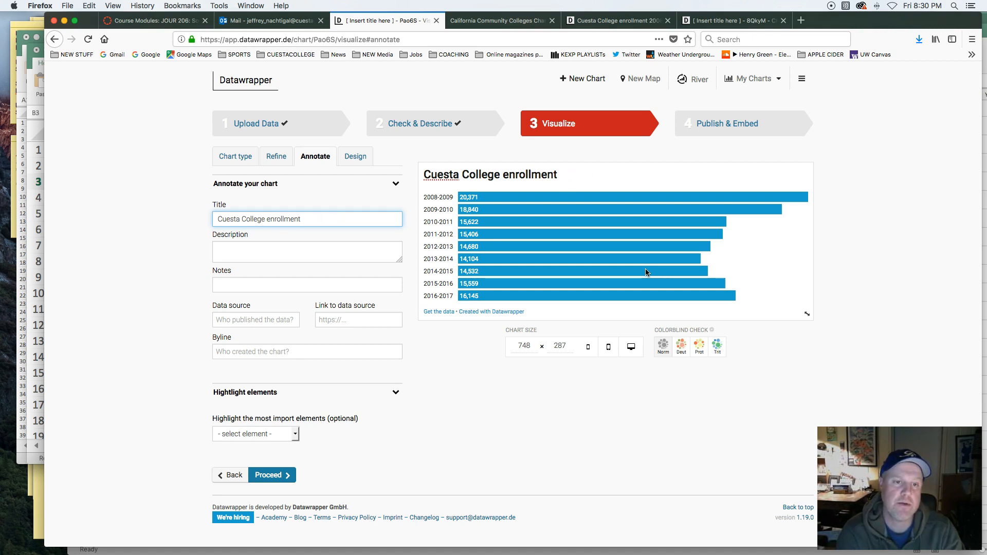
# Step: Add the chart description "Enrollment over the past decade" and leave the notes empty
pyautogui.click(260, 246)
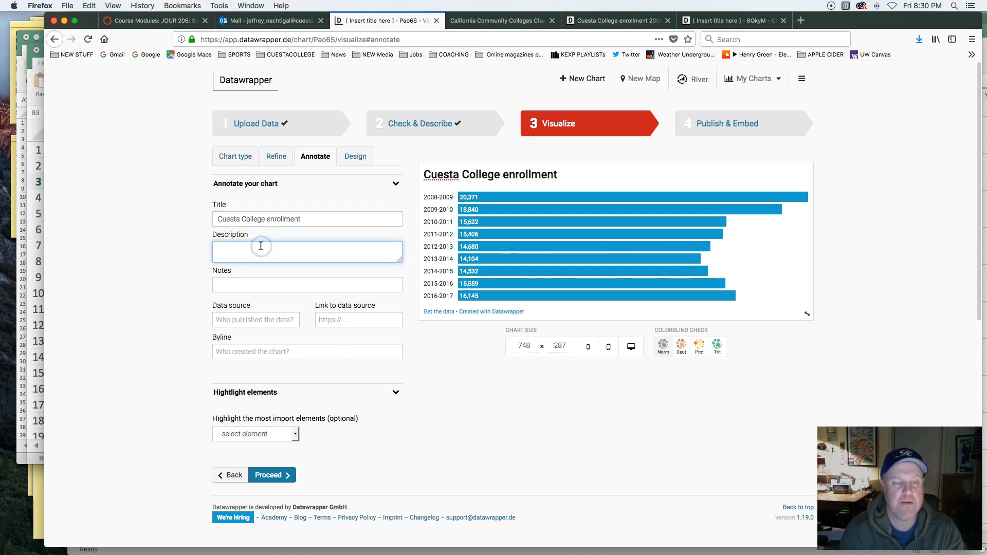
pyautogui.write('Enrollment over the past decade')
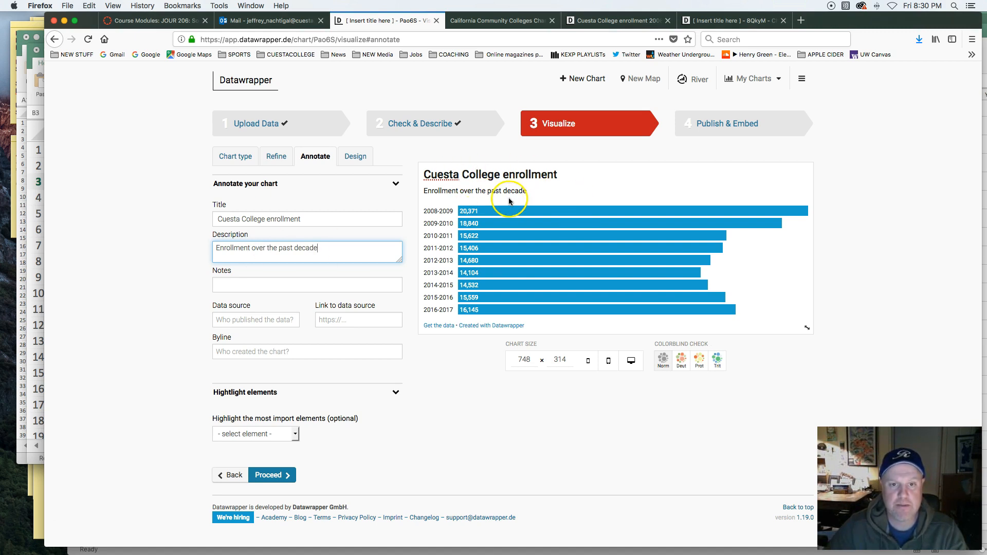
pyautogui.click(221, 284)
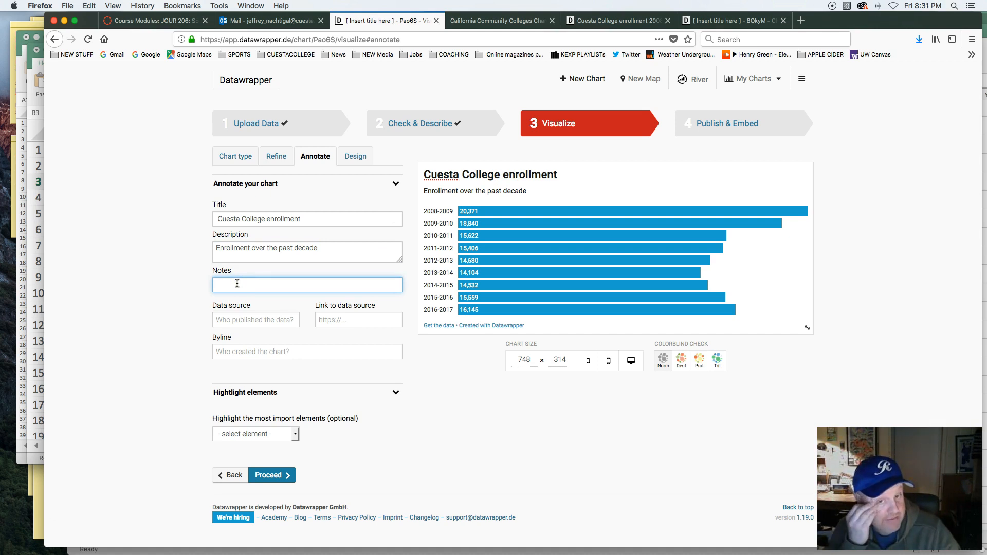
# Step: Enter "CCCC Data Mart" as the chart's data source
pyautogui.click(251, 319)
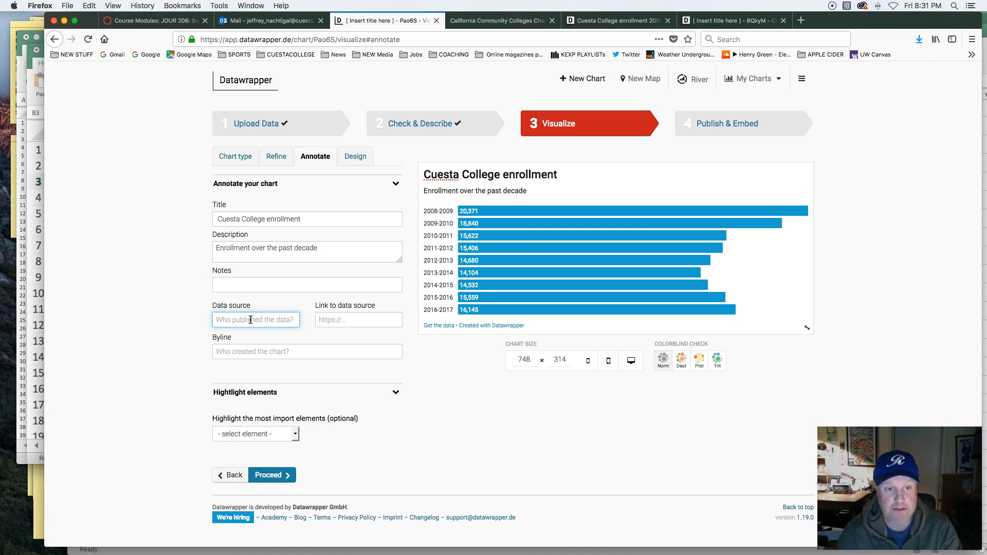
pyautogui.write('CCCC')
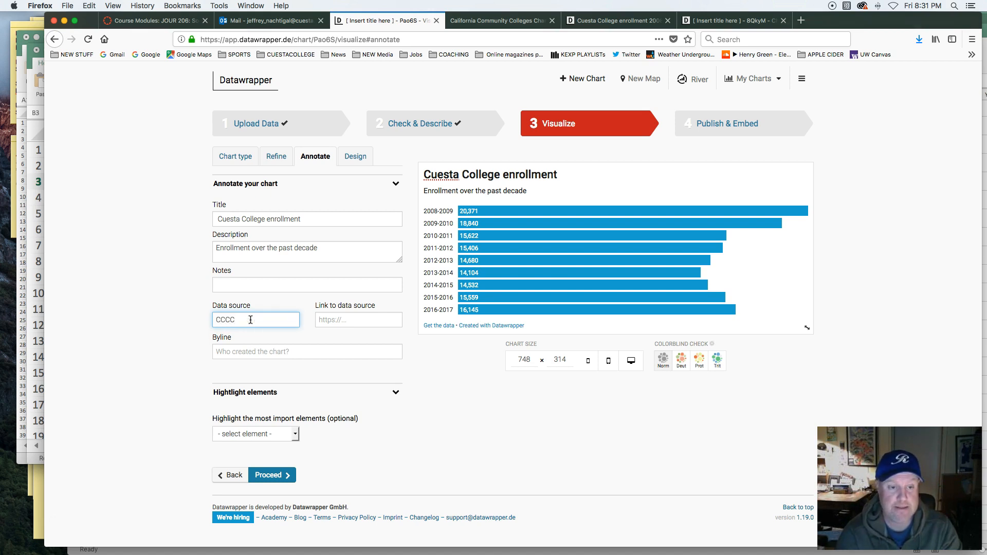
pyautogui.write(' Data Mart')
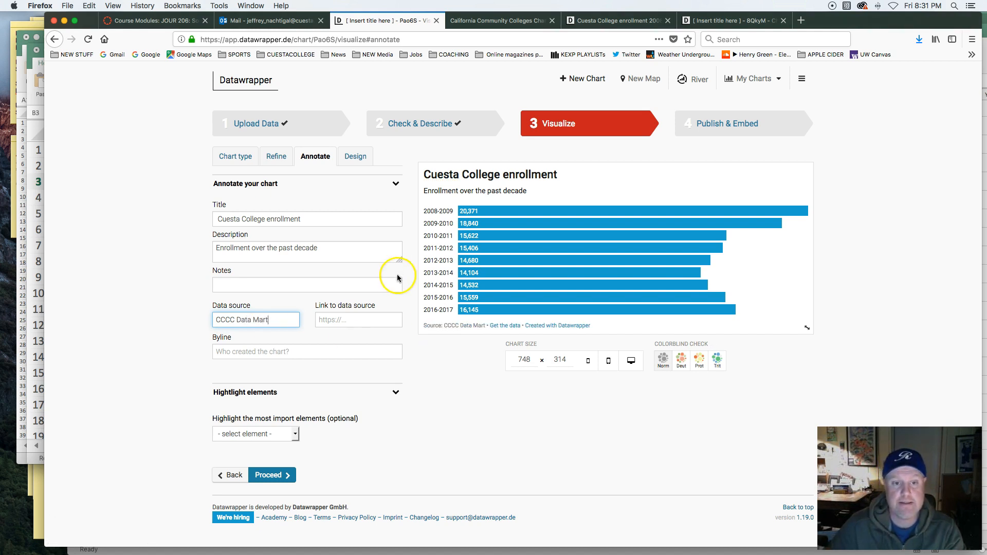
# Step: Copy the Data Mart report's web address, keep that site's session active, and paste the address as the link to the data source
pyautogui.click(363, 318)
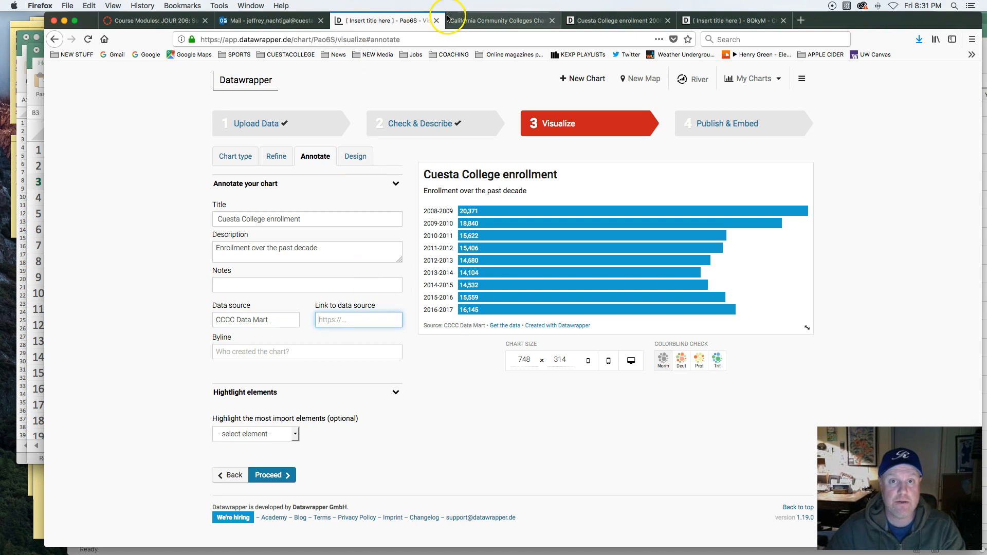
pyautogui.click(499, 20)
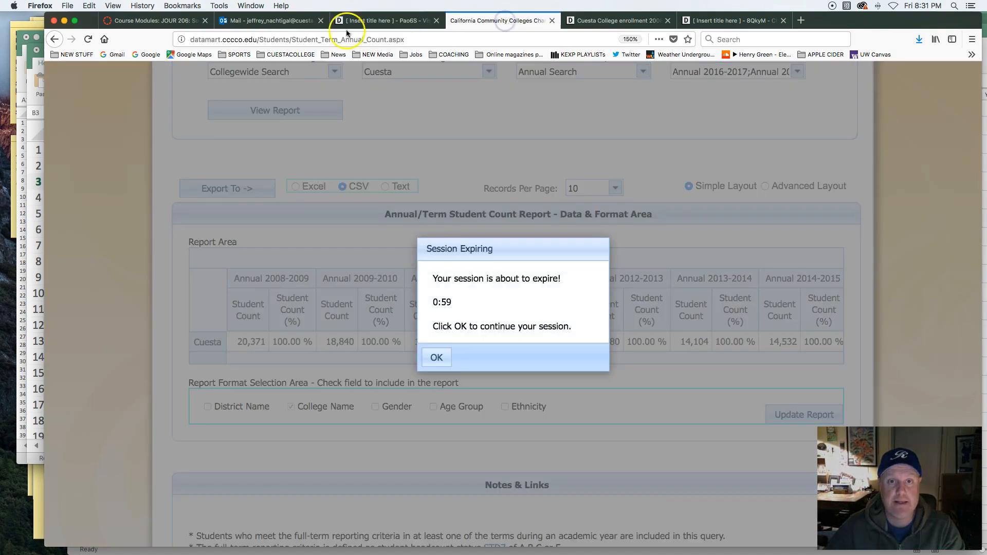
pyautogui.click(280, 41)
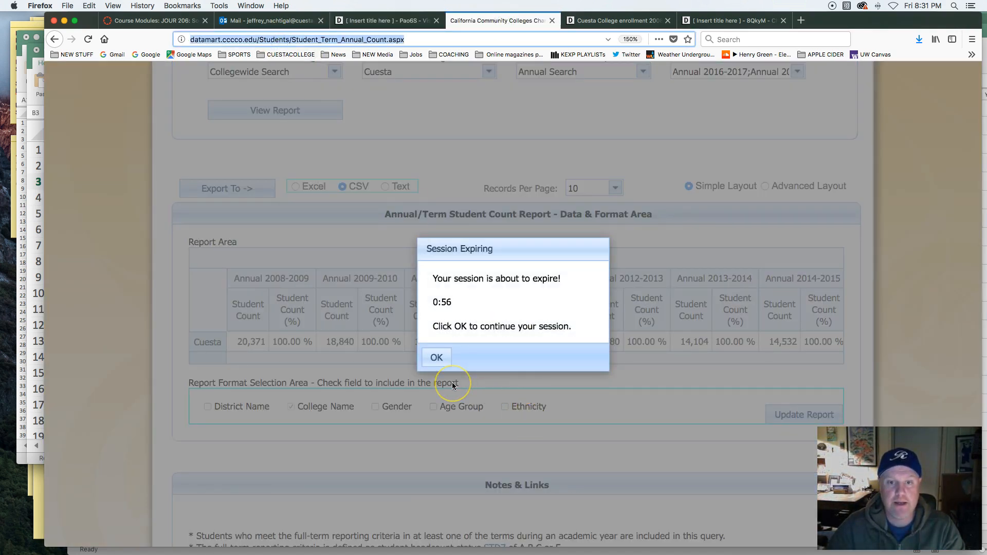
pyautogui.click(435, 357)
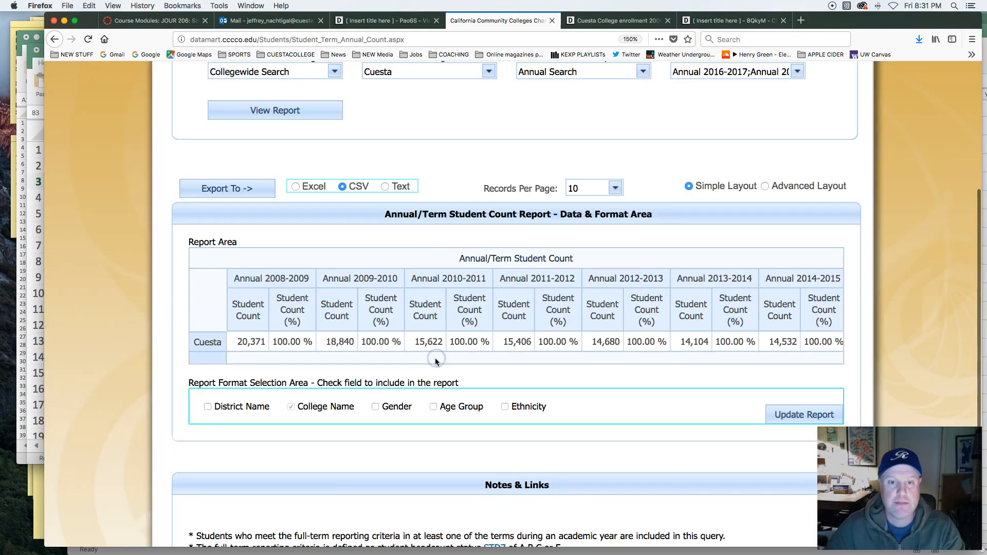
pyautogui.click(386, 21)
pyautogui.click(341, 320)
pyautogui.press('super+v')
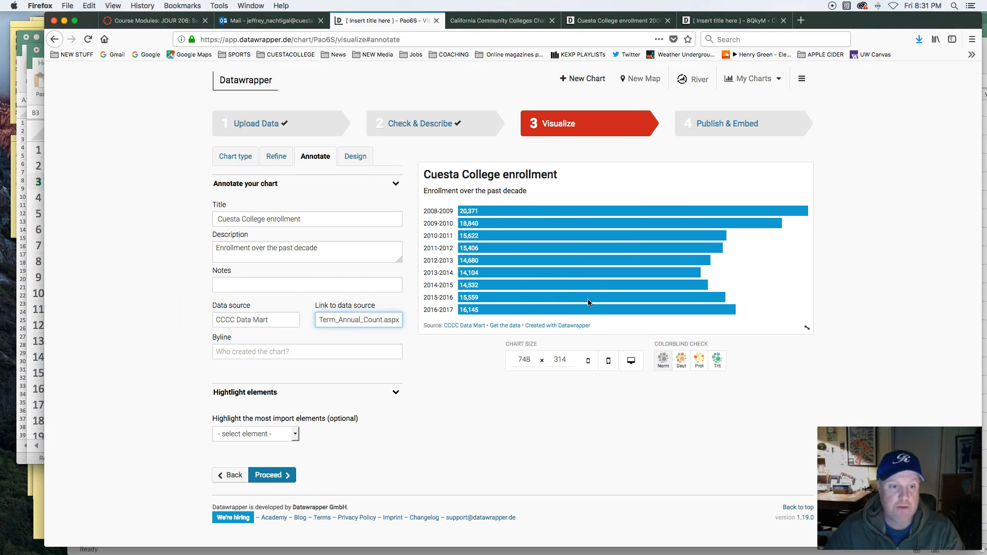
# Step: Enter the chart creator's full name as the byline
pyautogui.click(288, 350)
pyautogui.write('Jeff Nachtigal')
pyautogui.click(330, 347)
pyautogui.click(399, 407)
pyautogui.click(222, 408)
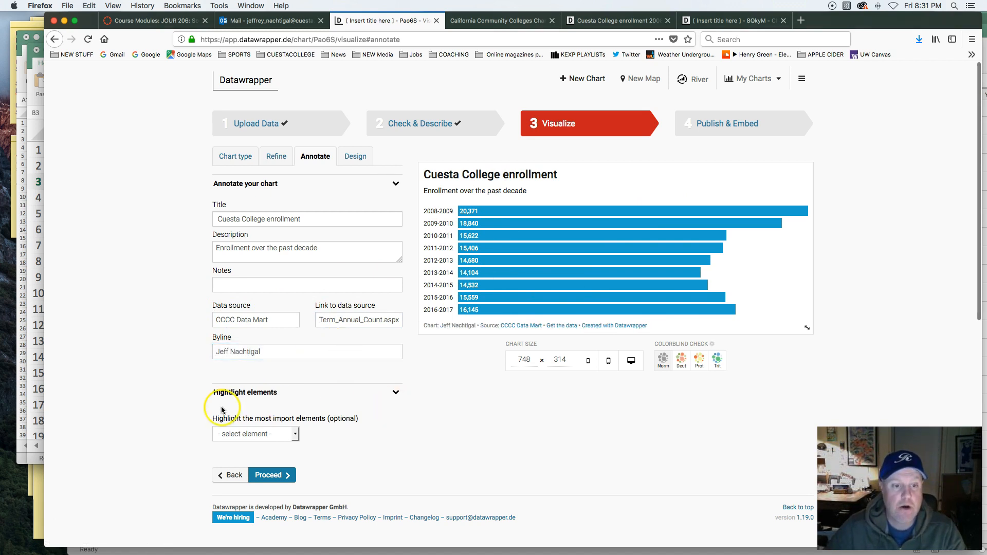
# Step: Highlight the 2016-2017 and 2008-2009 bars as the chart's most important elements
pyautogui.scroll(-2, 442, 437)
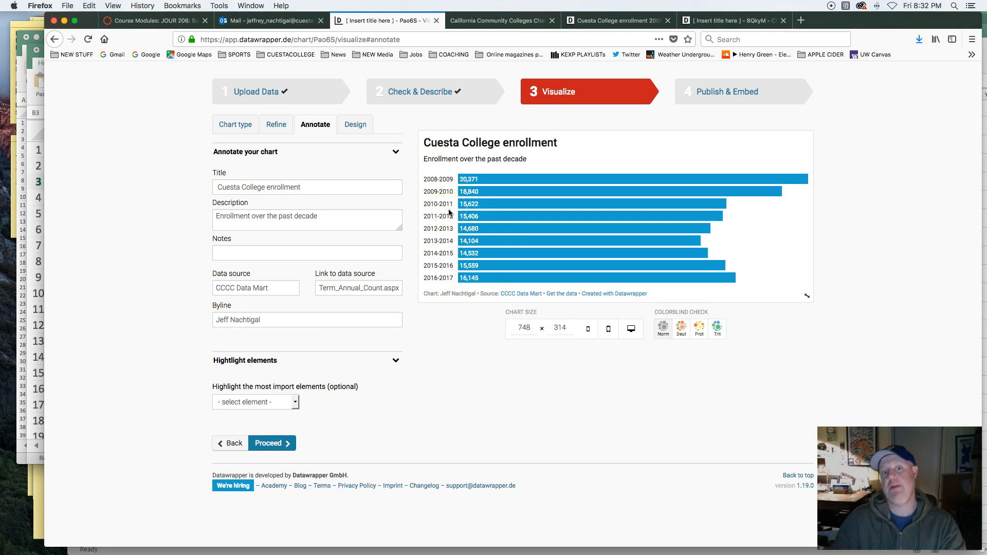
pyautogui.scroll(-1, 449, 212)
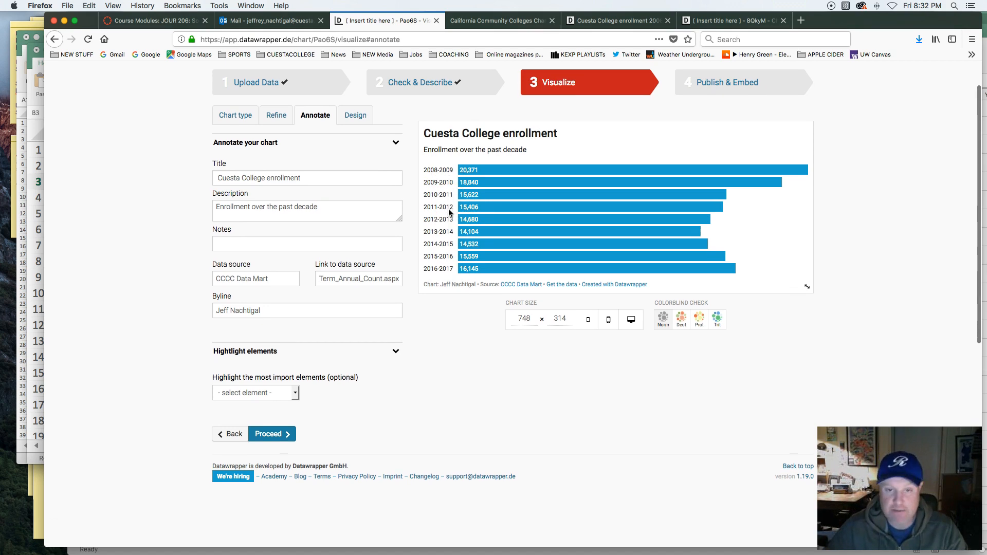
pyautogui.click(296, 392)
pyautogui.click(296, 393)
pyautogui.click(295, 391)
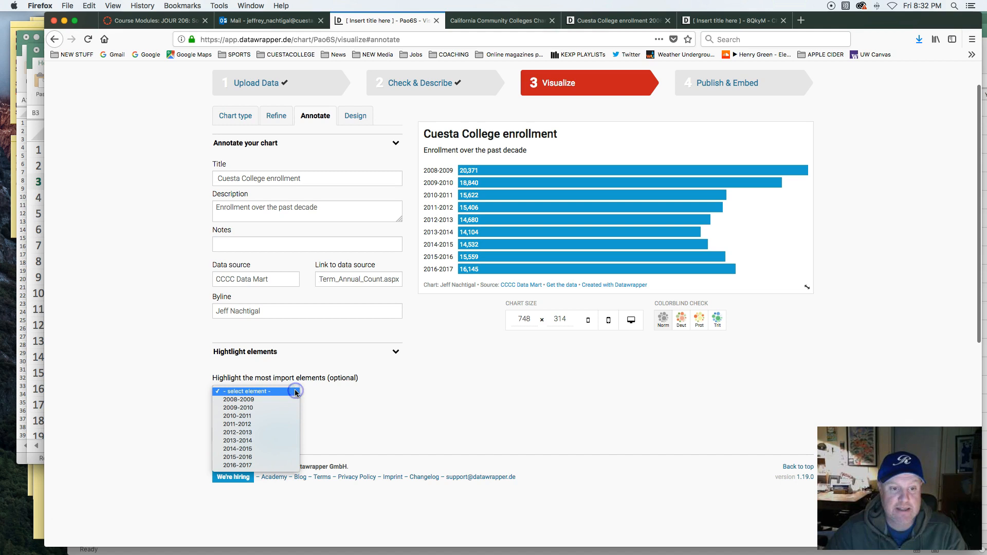
pyautogui.click(265, 465)
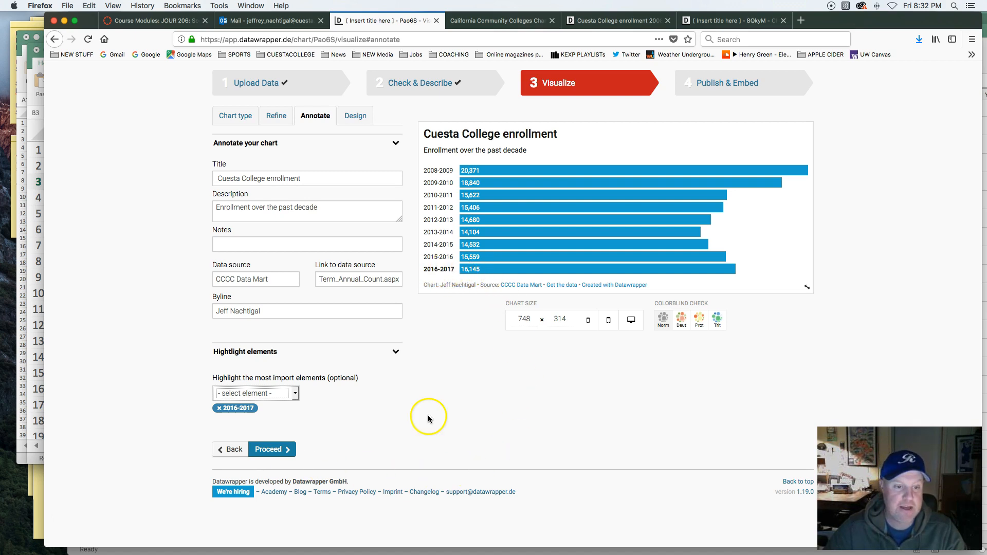
pyautogui.click(295, 394)
pyautogui.click(277, 400)
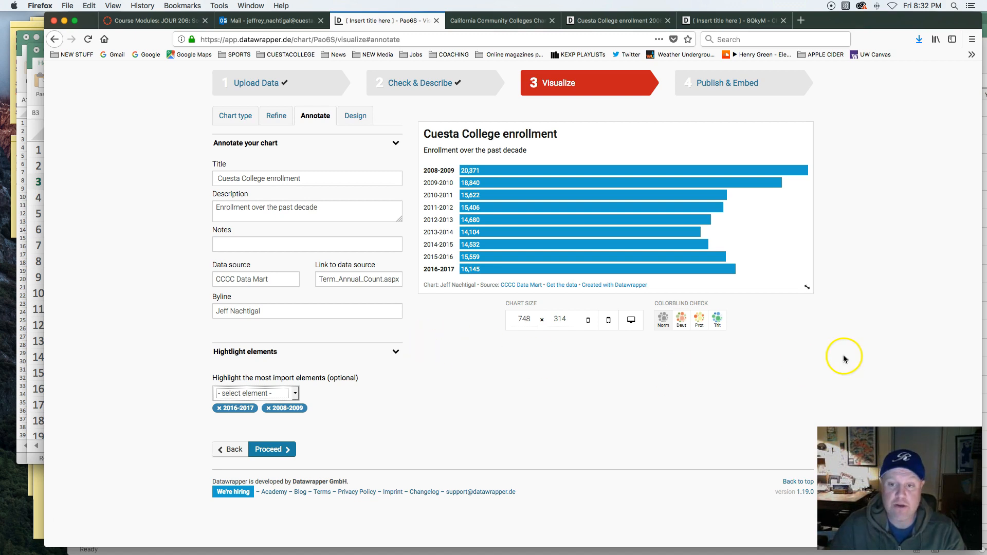
# Step: Go on to the Publish & Embed stage and have the activation link re-sent by e-mail
pyautogui.click(711, 86)
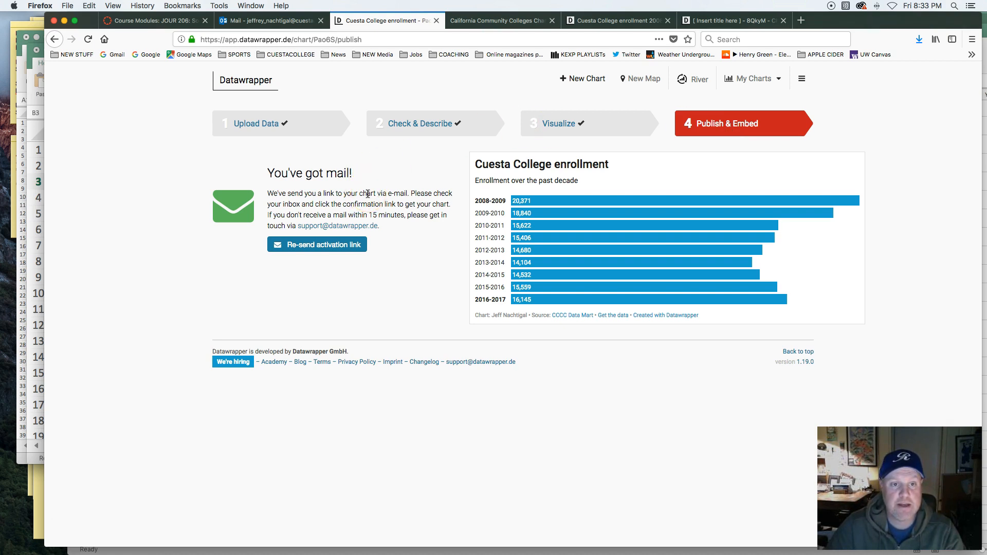
pyautogui.click(321, 249)
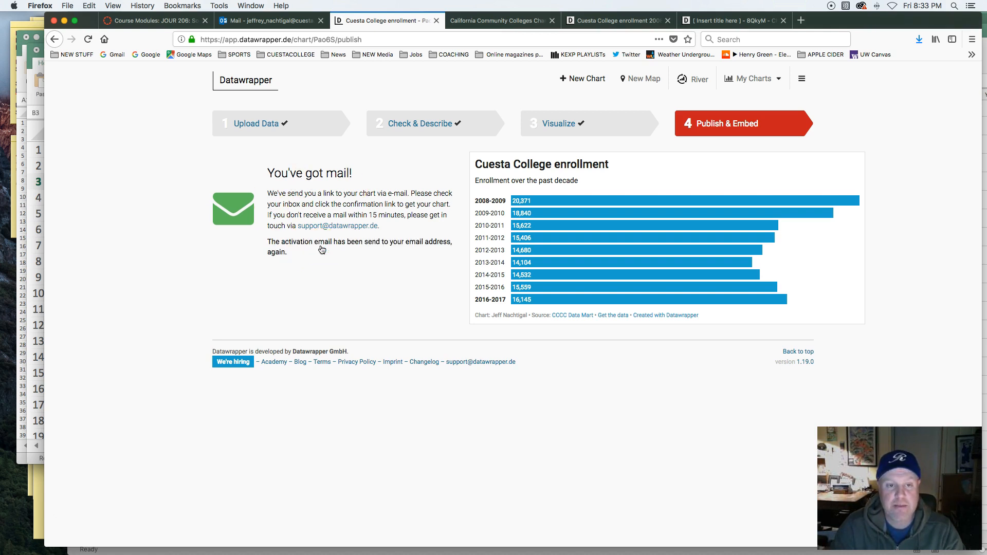